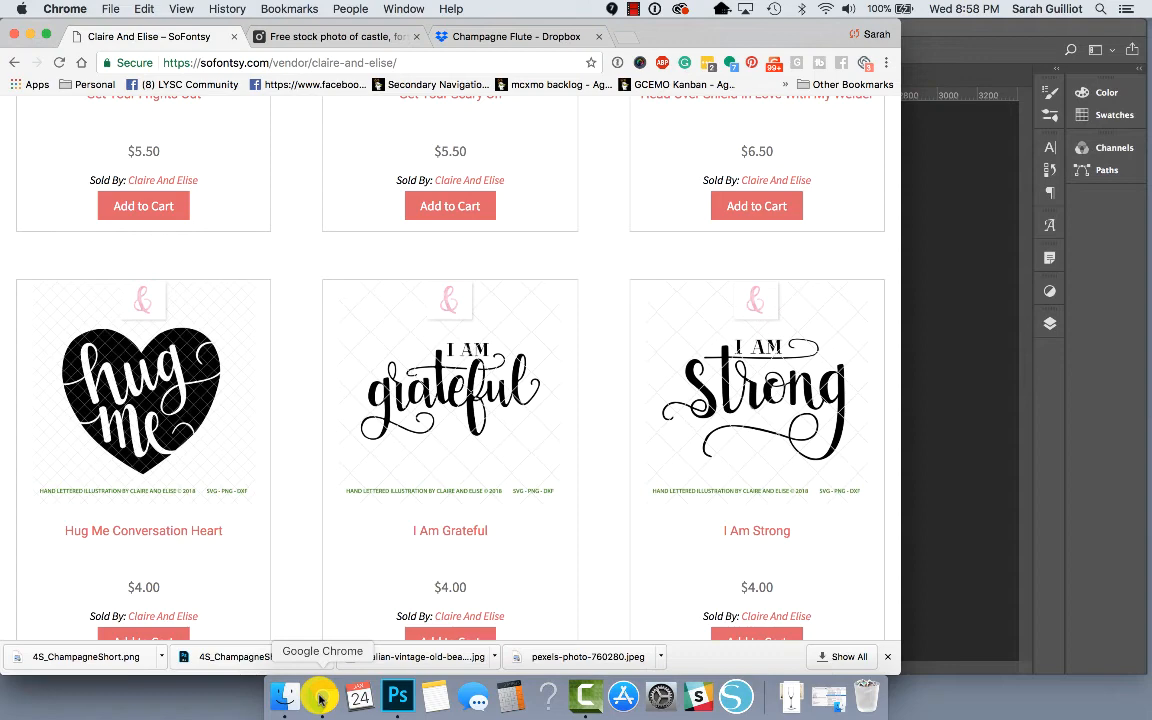
Step: Browse the Claire And Elise shop page on SoFontsy, including its introduction, social links and hand-lettered design listings
scroll(278, 399, "up", 15)
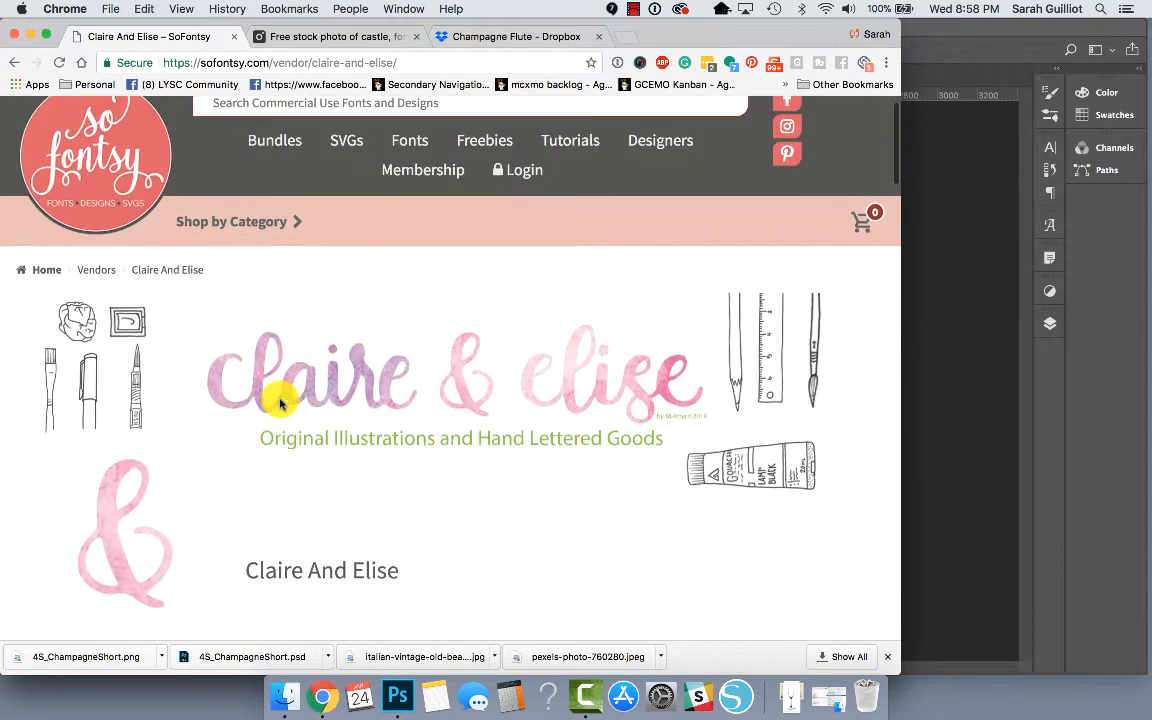
scroll(280, 402, "up", 2)
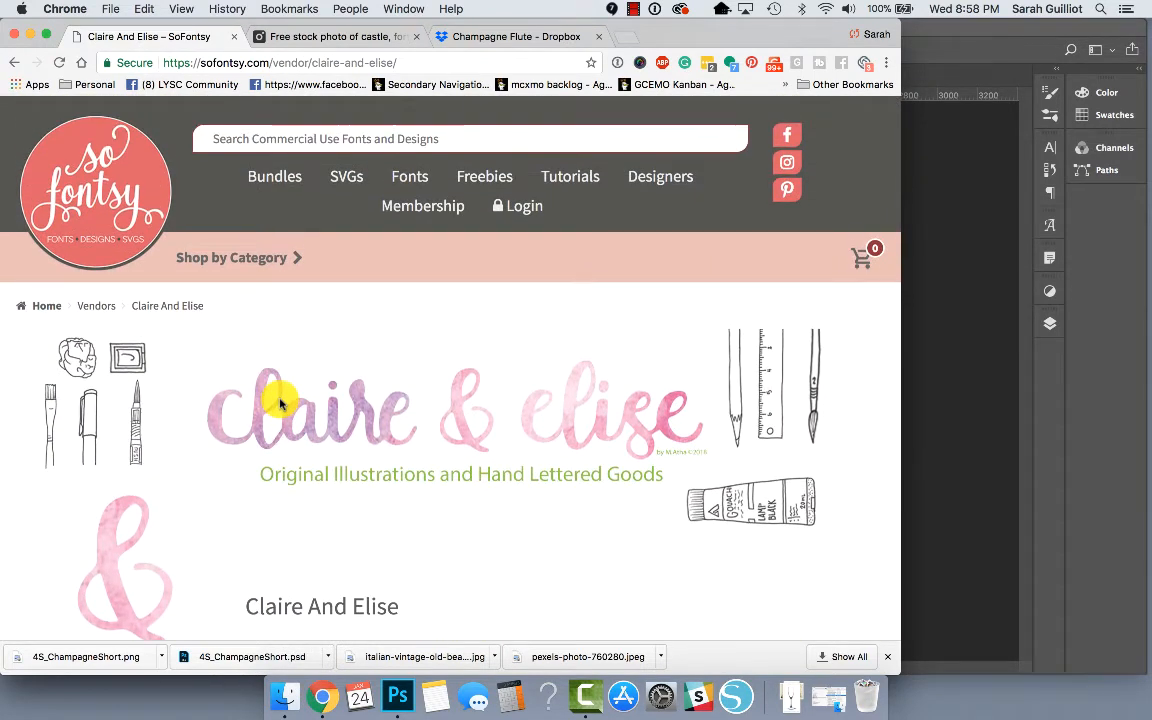
scroll(280, 402, "down", 15)
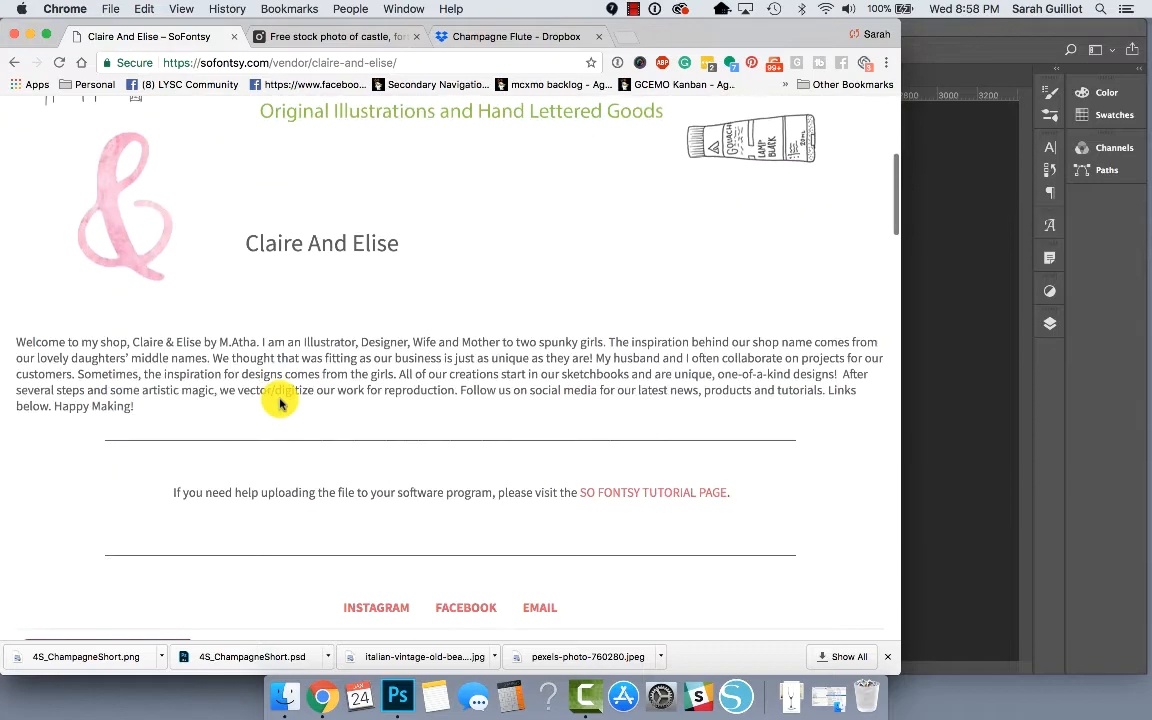
scroll(280, 402, "down", 15)
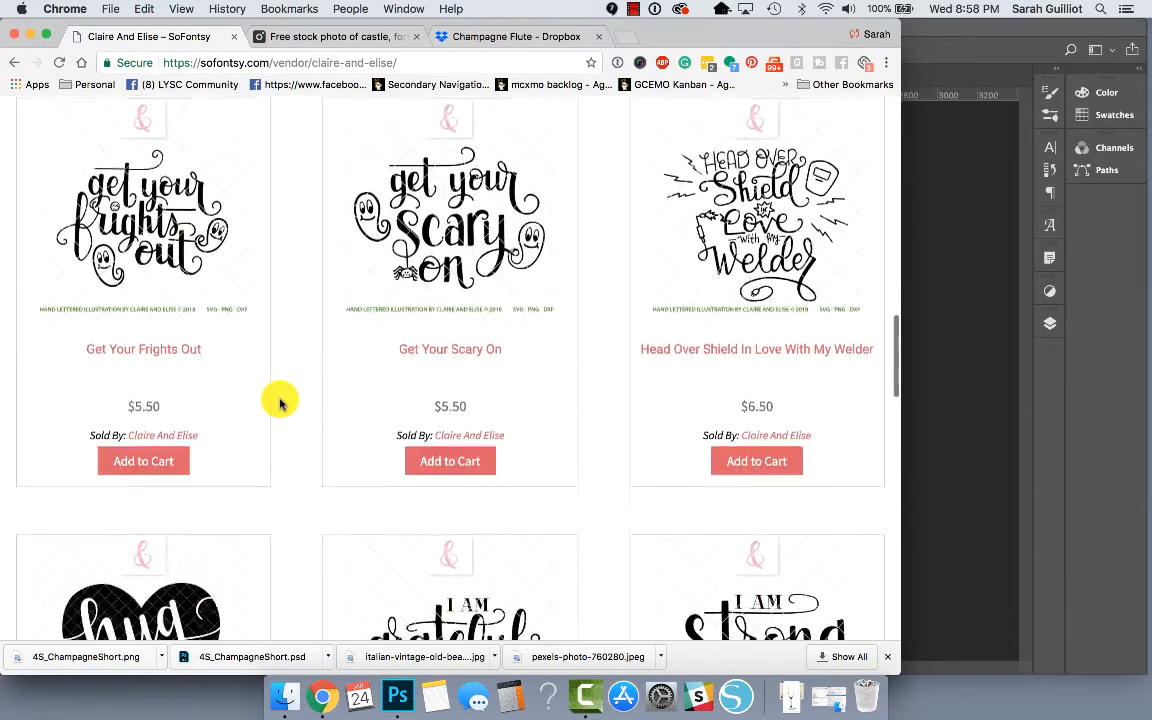
scroll(280, 402, "down", 5)
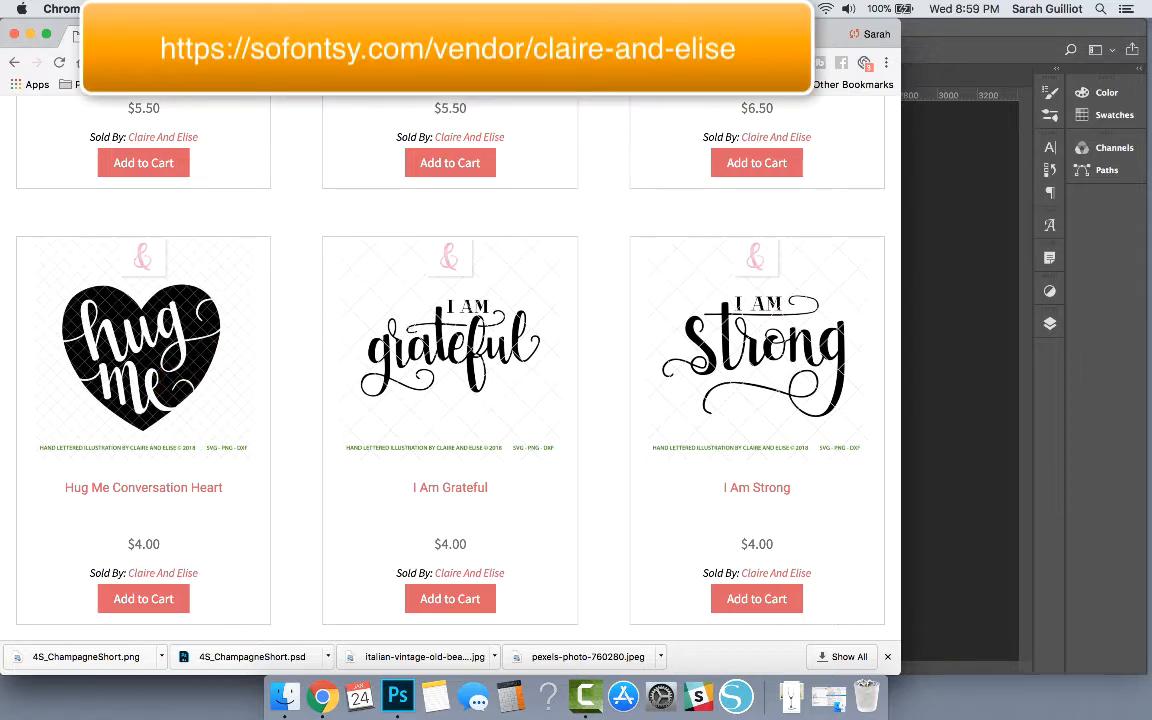
scroll(316, 188, "up", 15)
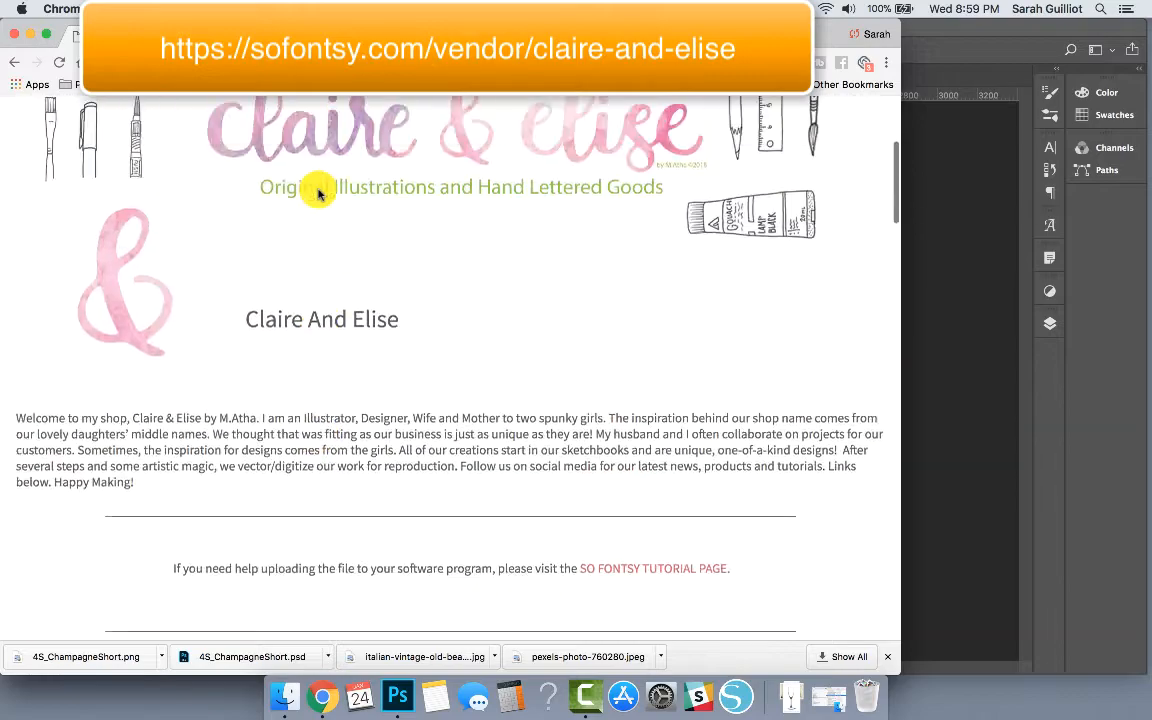
scroll(318, 190, "up", 3)
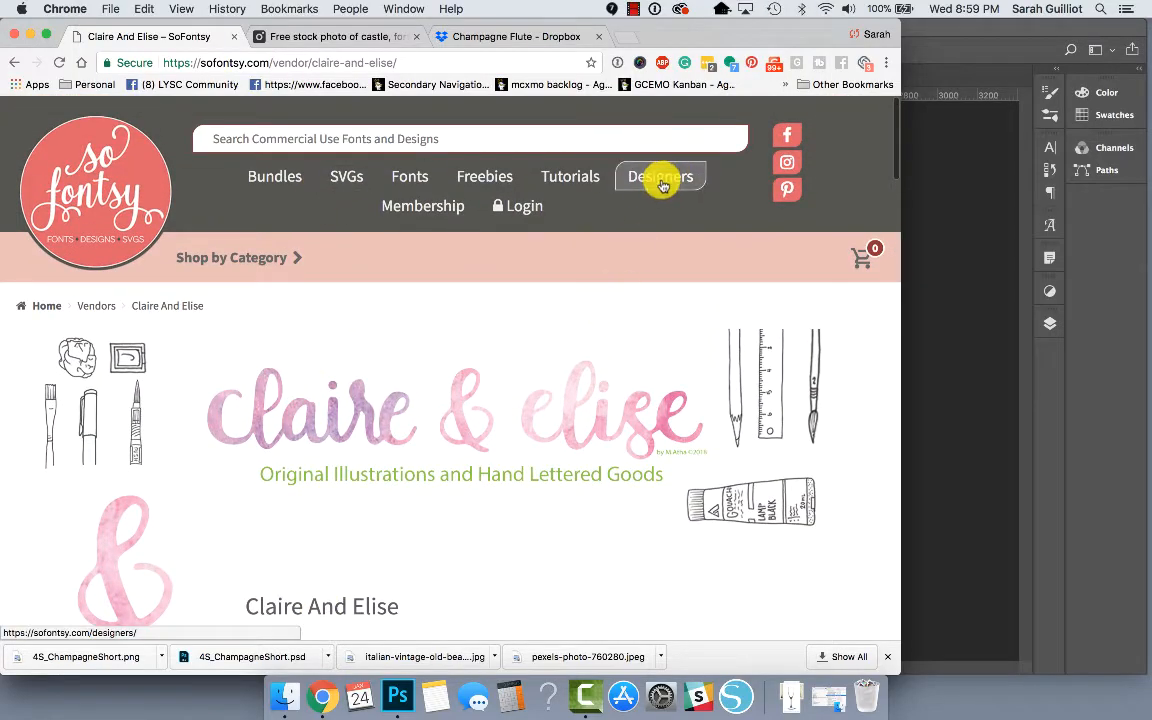
scroll(476, 342, "down", 3)
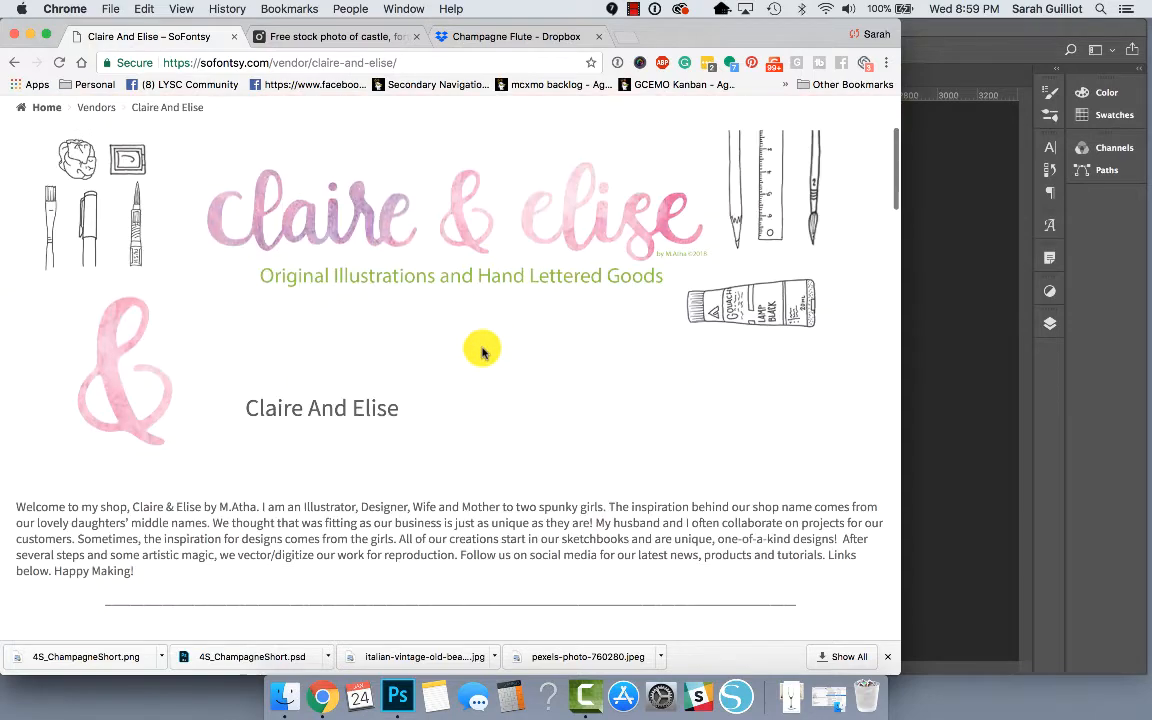
scroll(342, 455, "down", 10)
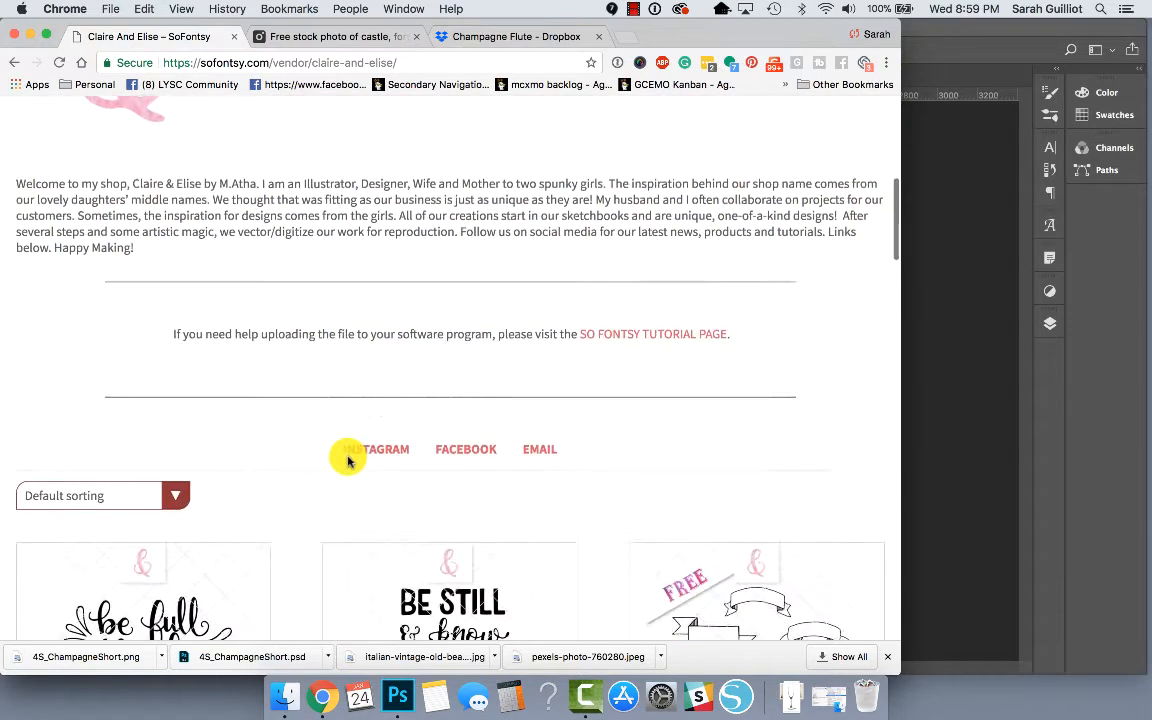
scroll(349, 462, "down", 4)
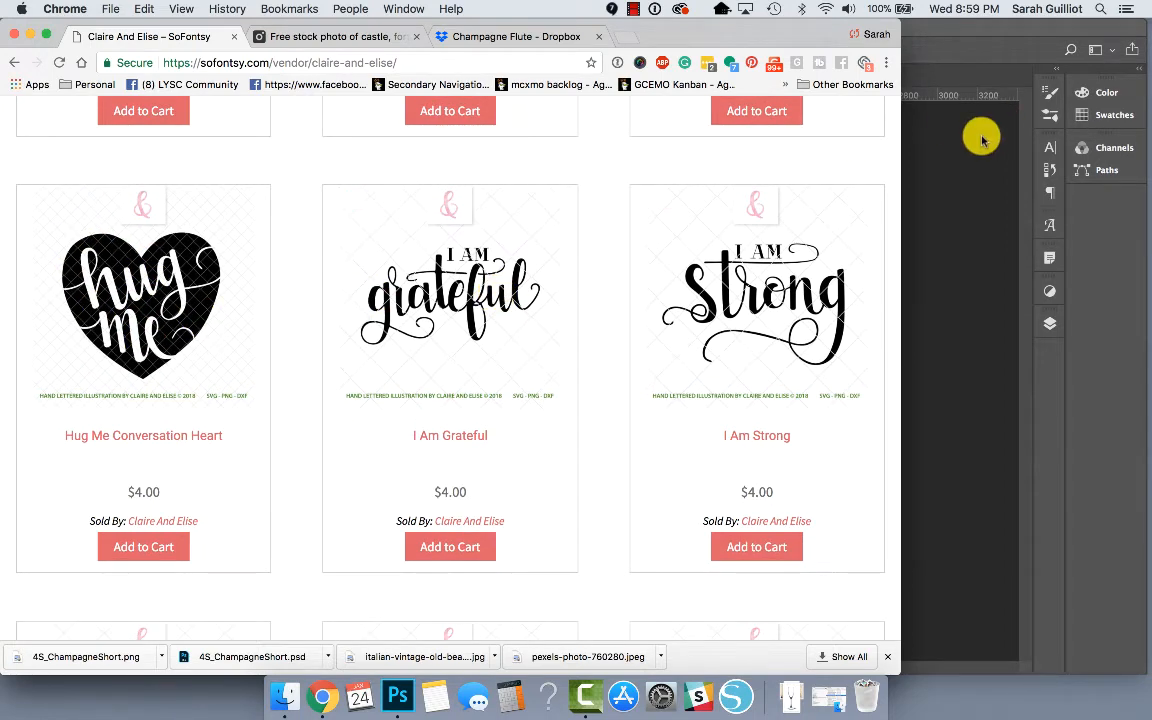
Step: Switch to Photoshop and set up saving the grape scene as a PNG copy named background-grapes.png
left_click(955, 170)
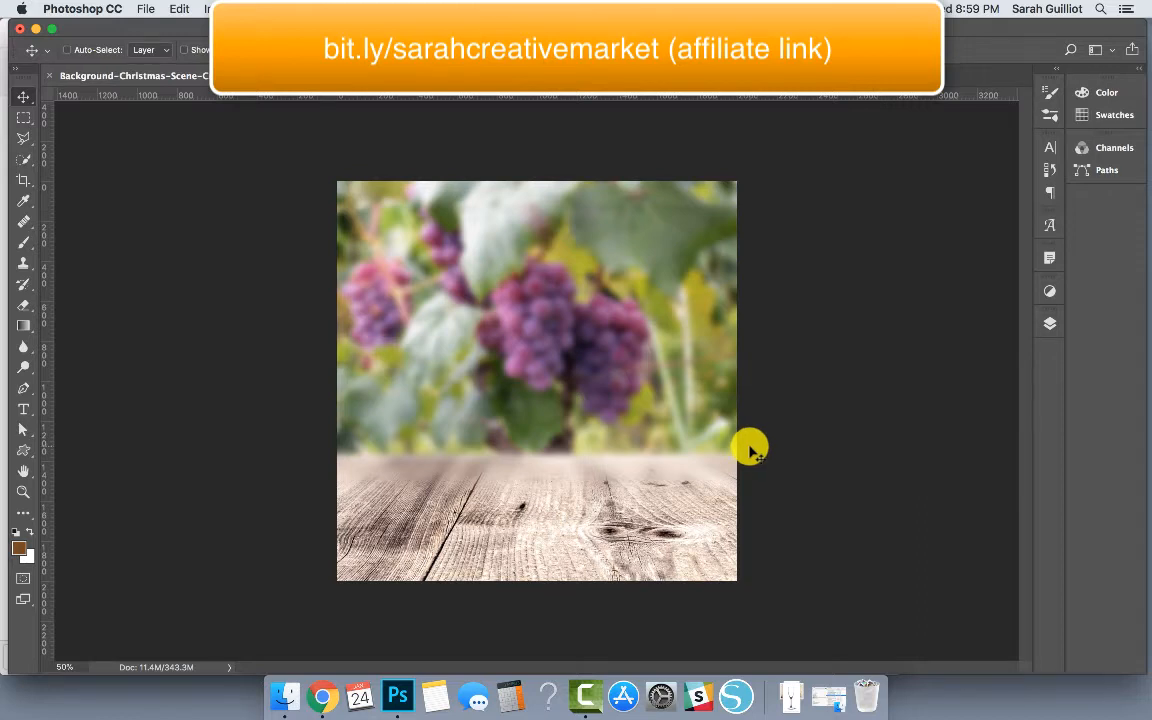
left_click(165, 8)
left_click(167, 176)
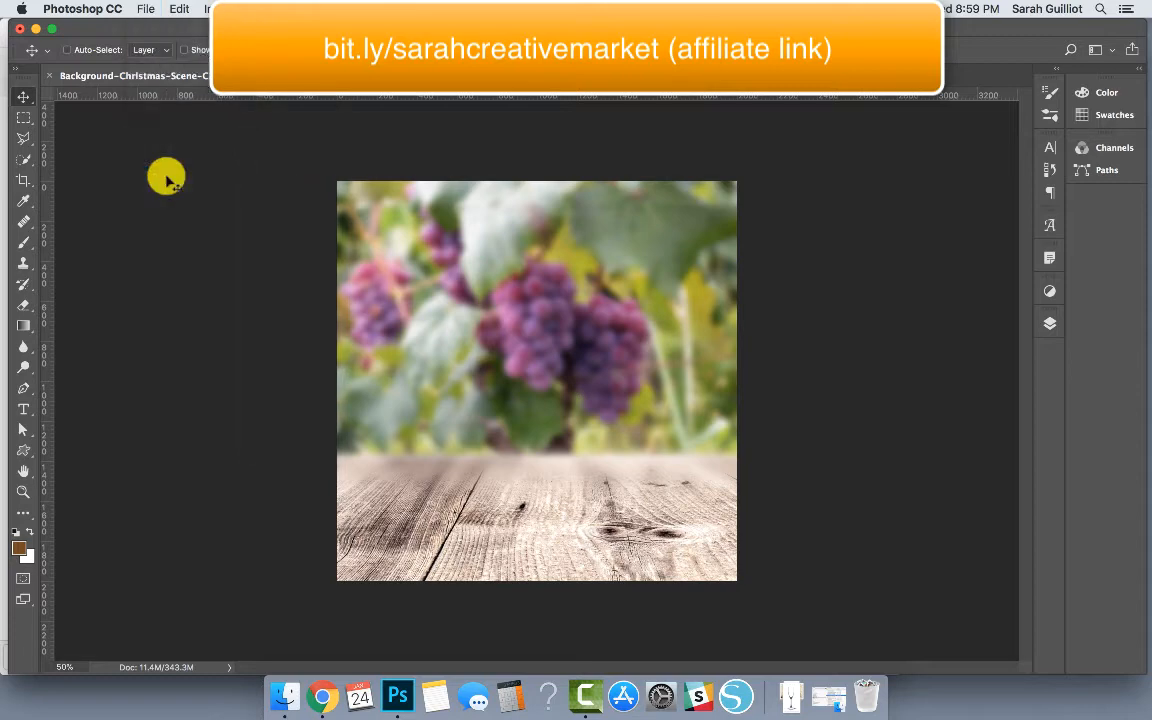
left_click(563, 296)
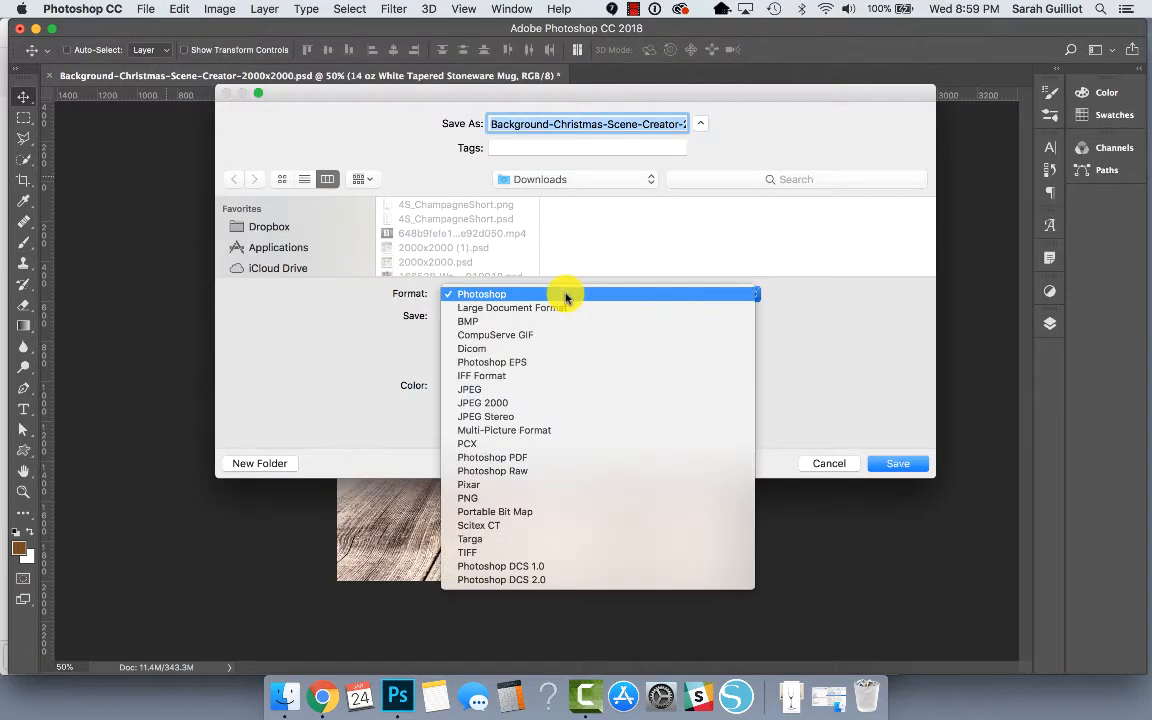
left_click(516, 500)
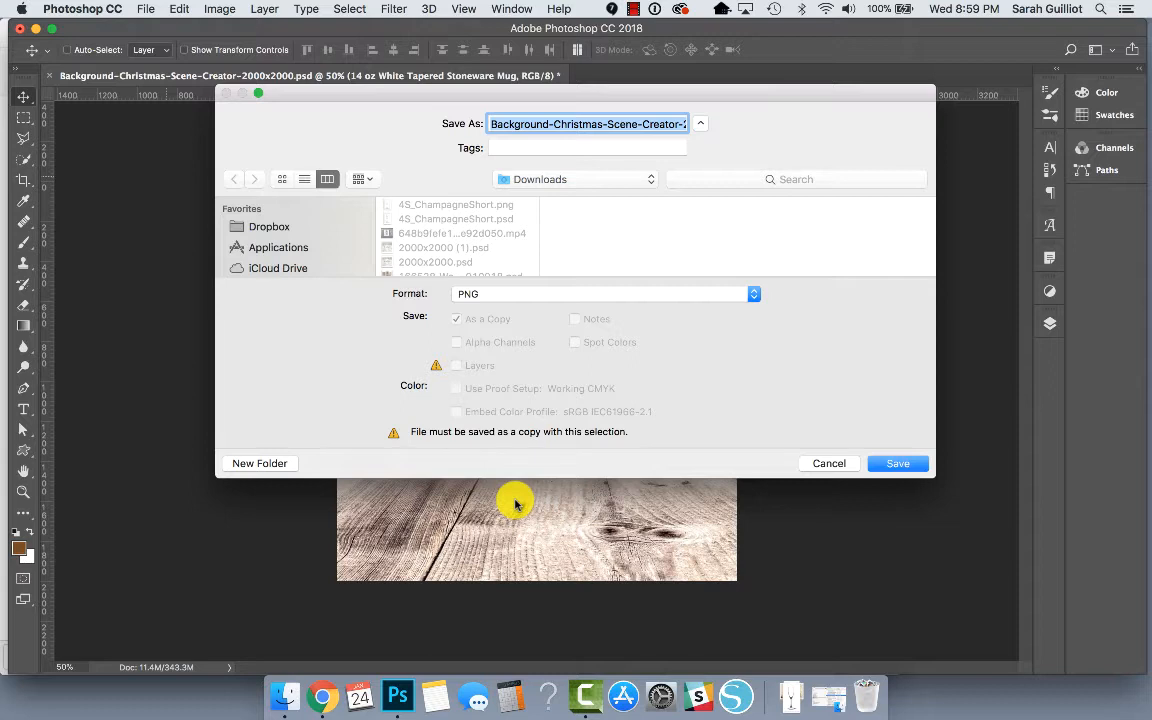
type("grapes.png")
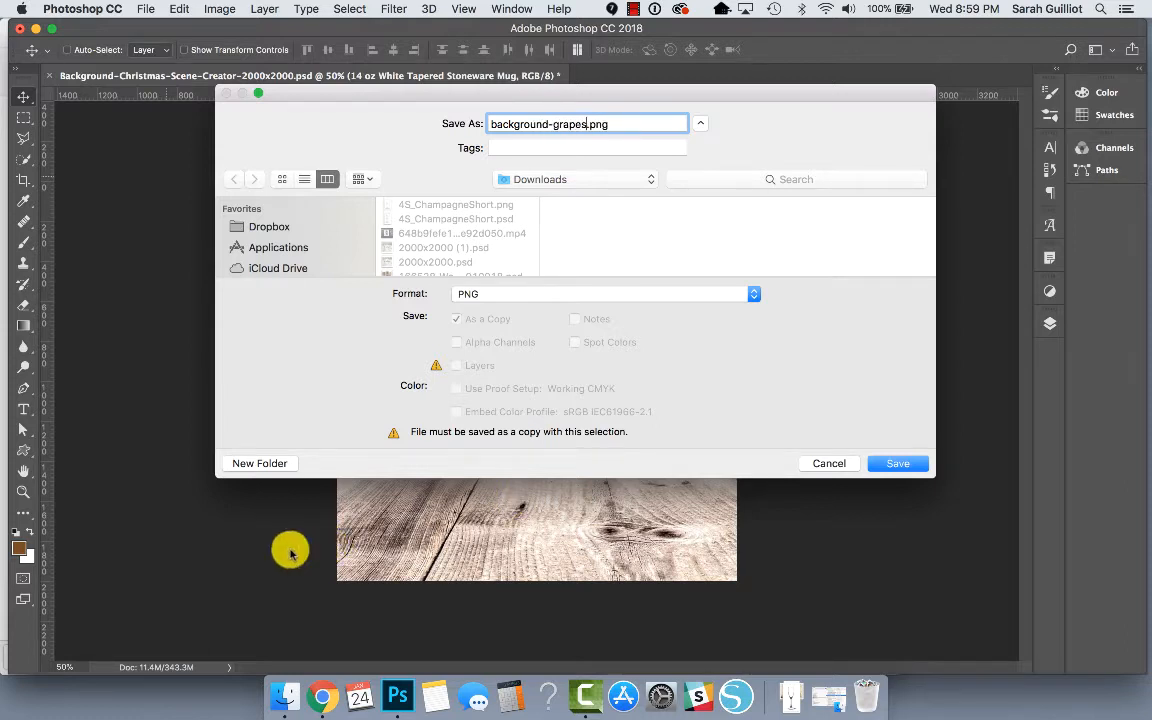
Step: Create a folder named Freebie on the Desktop and save the PNG copy in it
scroll(296, 248, "down", 3)
scroll(293, 253, "up", 3)
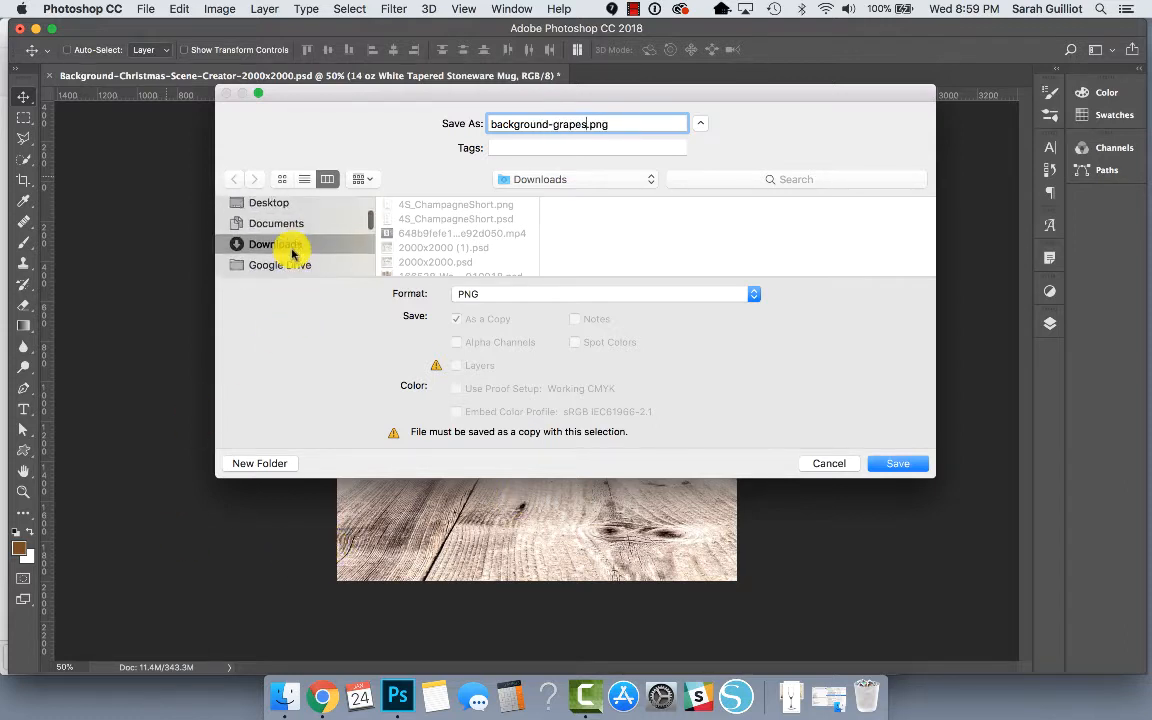
left_click(285, 204)
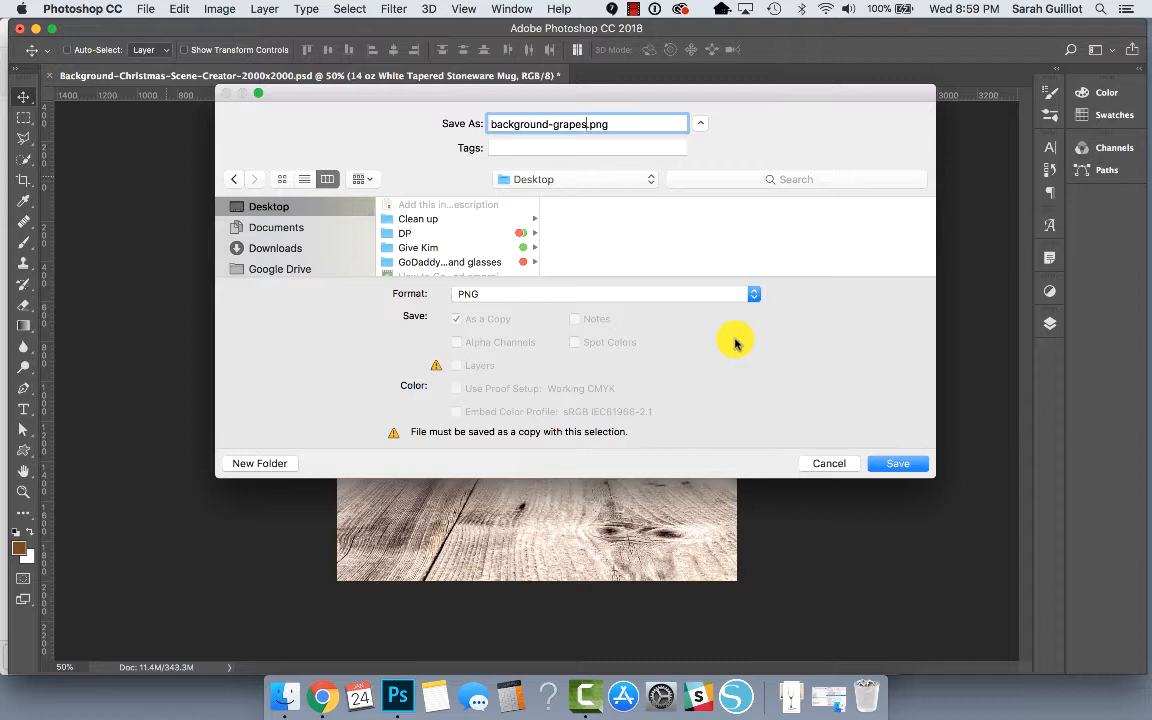
left_click(265, 464)
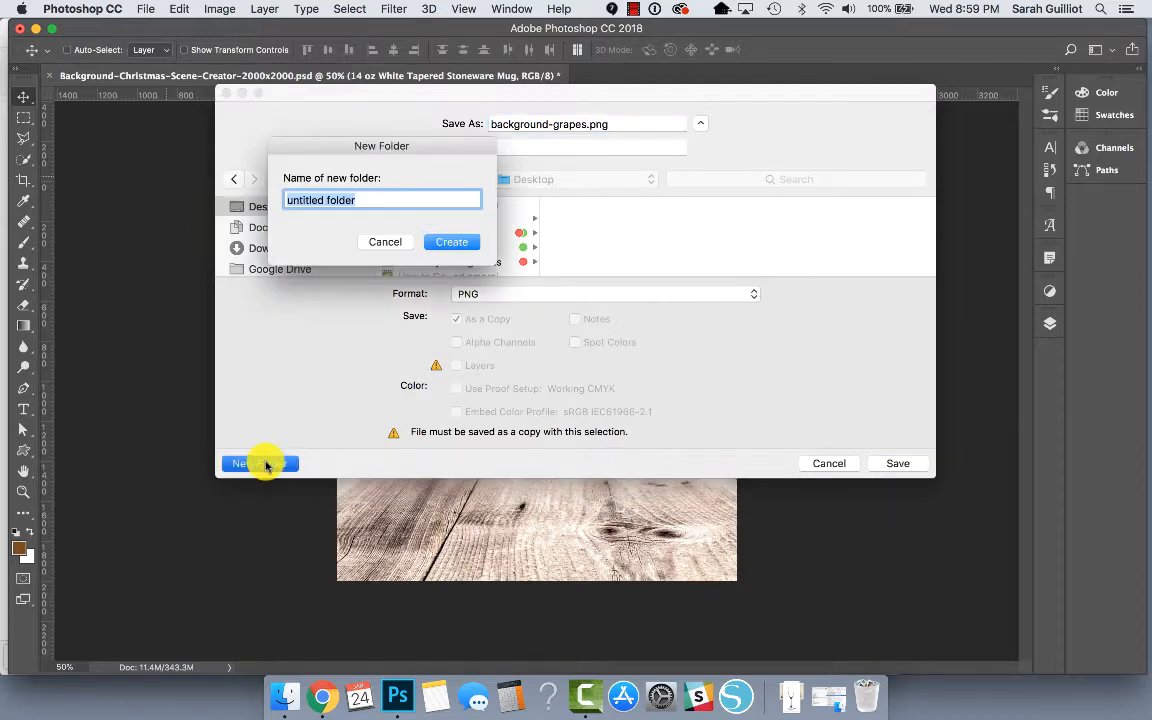
type("Freebie")
key("Return")
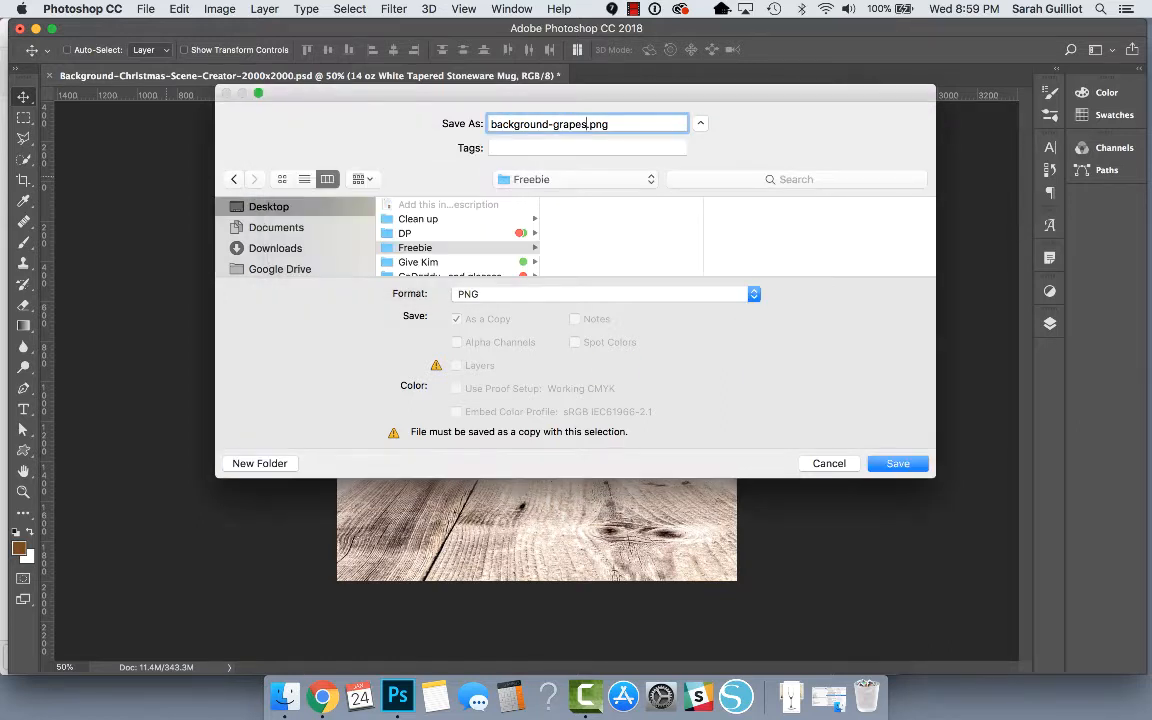
left_click(893, 464)
left_click(677, 291)
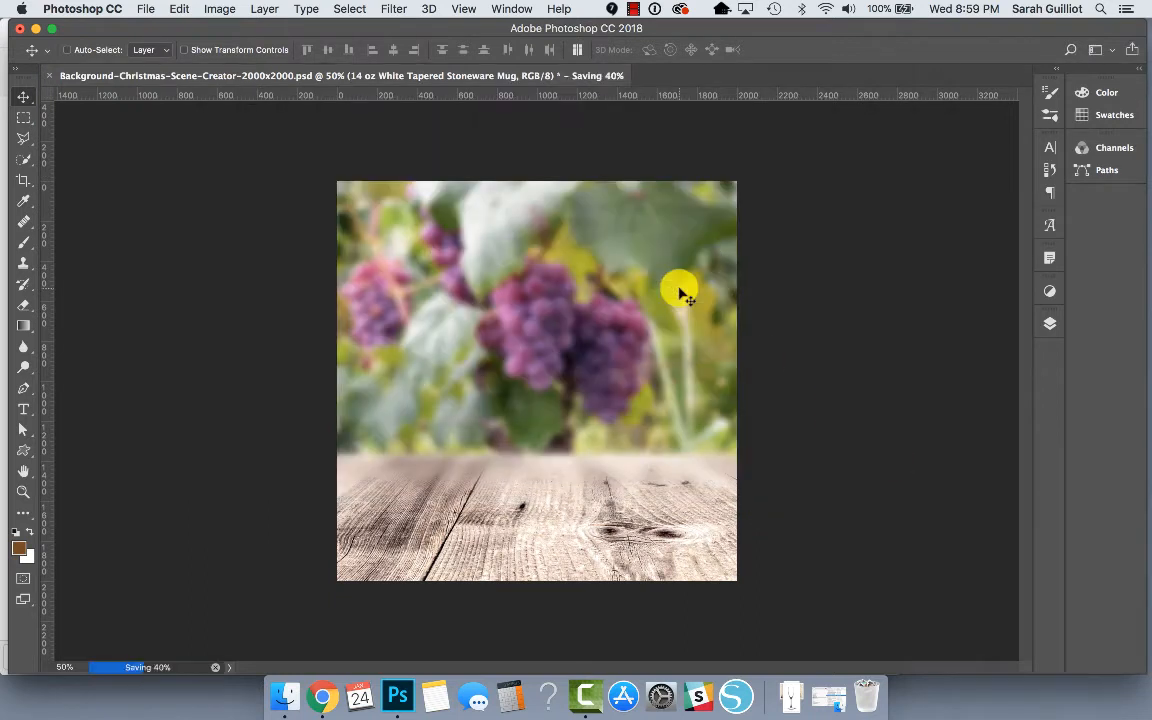
Step: Close the Christmas scene creator document and open background-grapes.png from the Desktop's Freebie folder in Photoshop
left_click(47, 74)
left_click(542, 250)
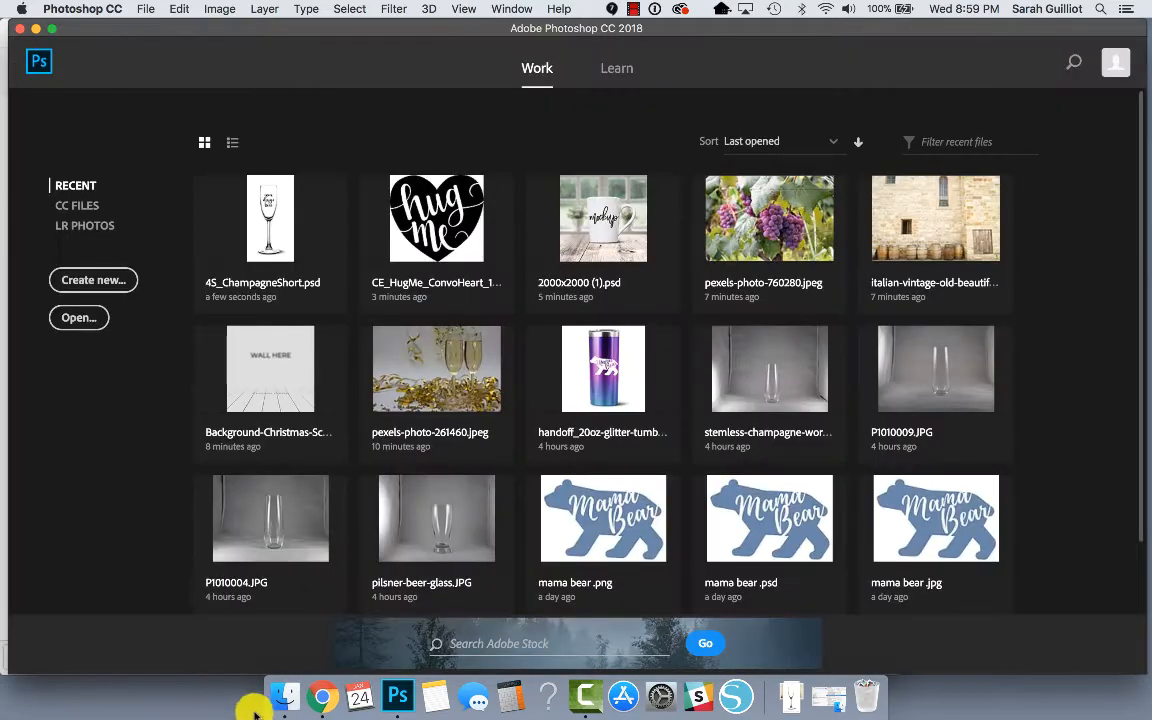
left_click(285, 697)
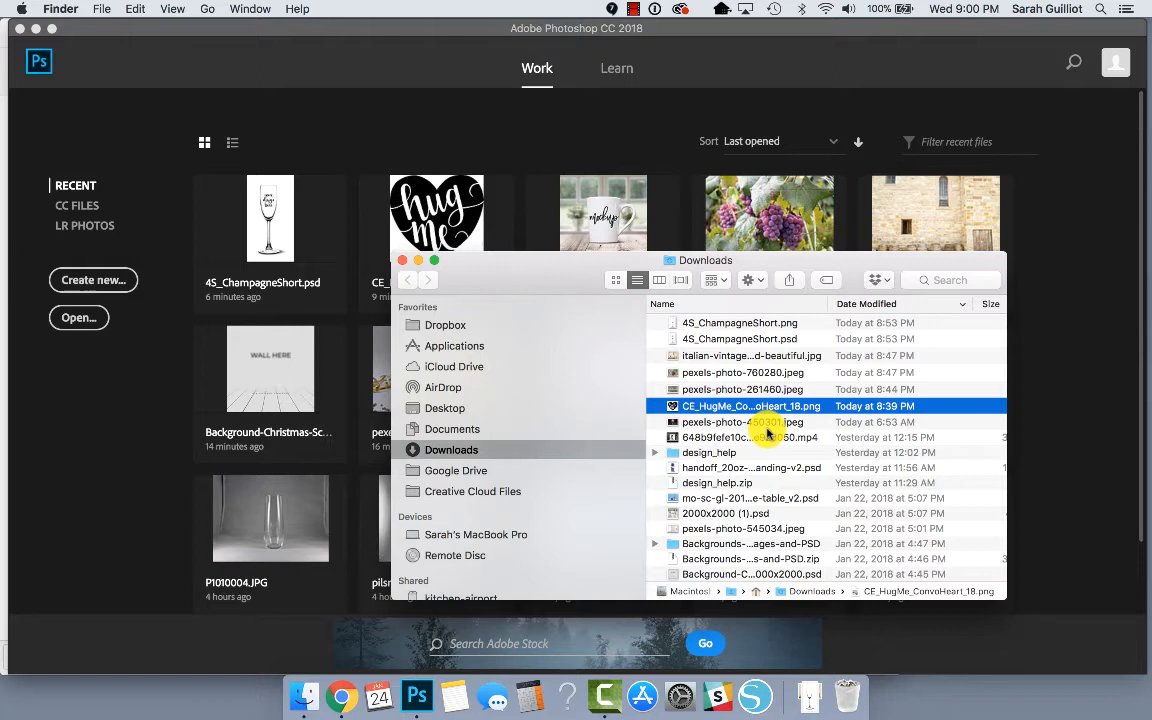
left_click(464, 408)
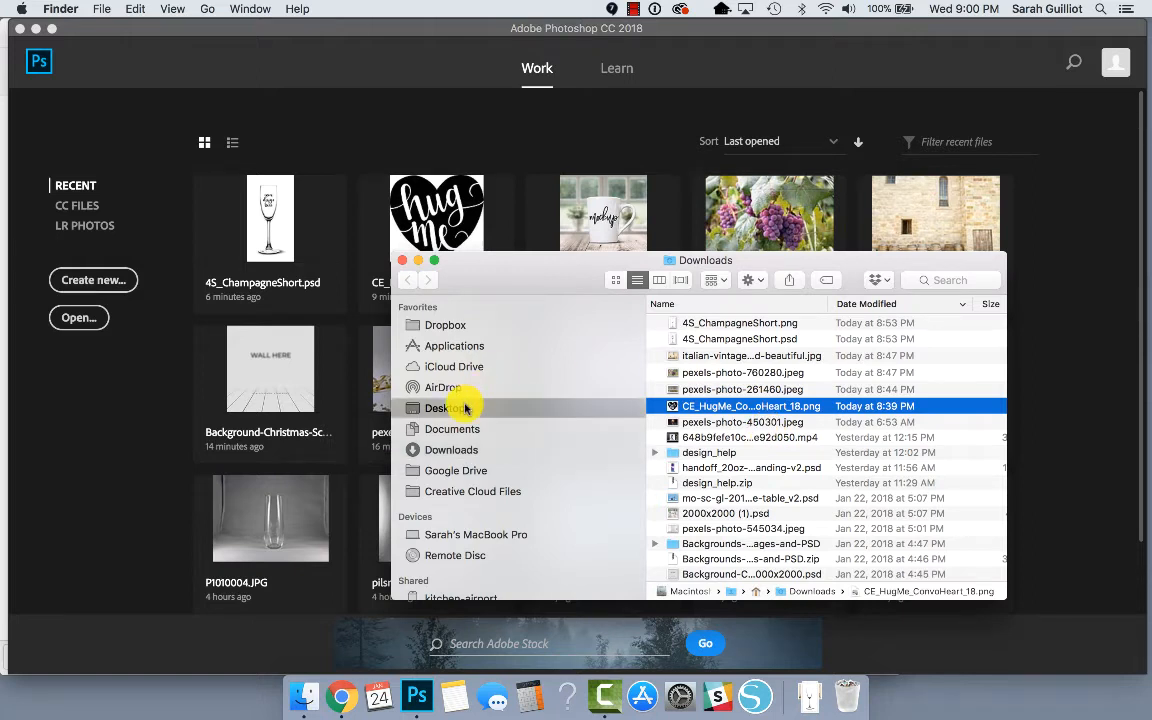
left_click(690, 346)
left_click(880, 303)
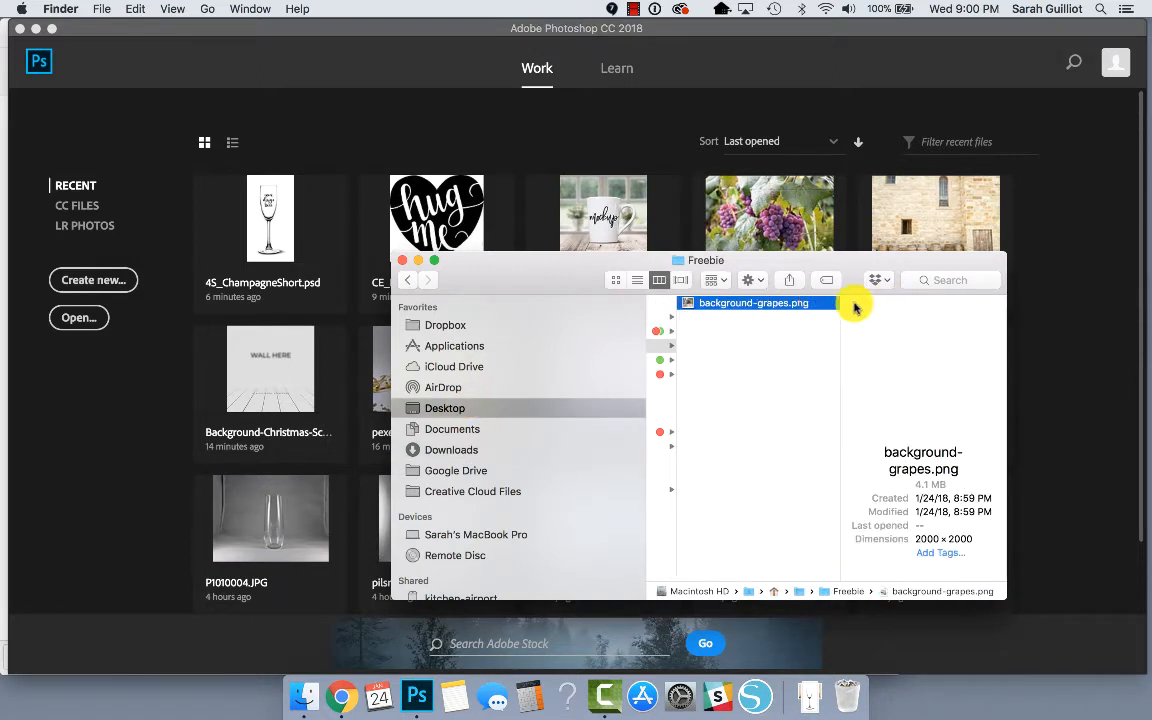
left_click_drag(738, 303, 413, 699)
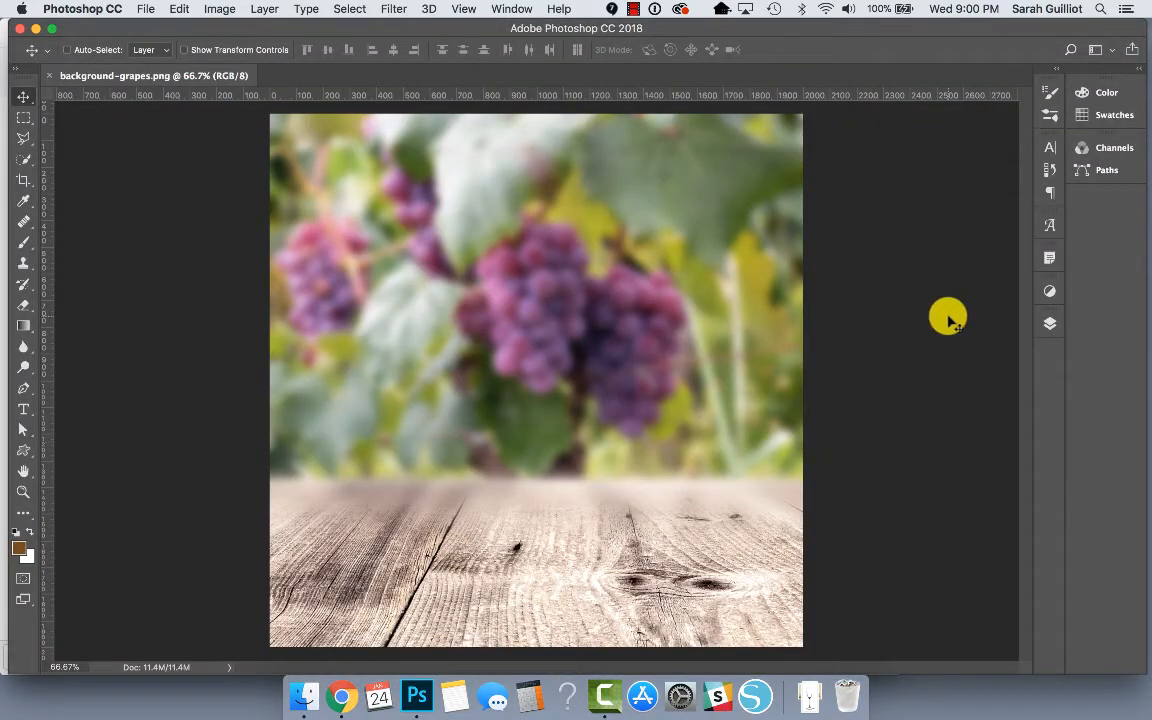
Step: Inspect the layer list of background-grapes.png and where the Layers panel is enabled, leaving the panel collapsed
left_click(1049, 323)
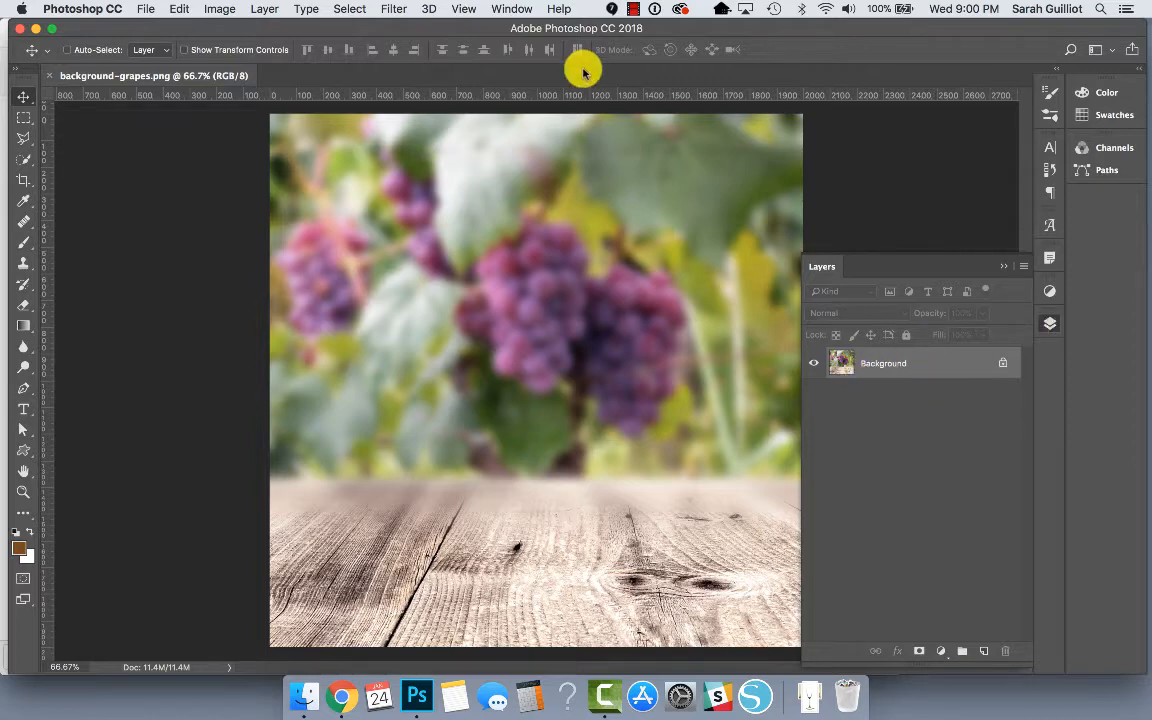
left_click(505, 9)
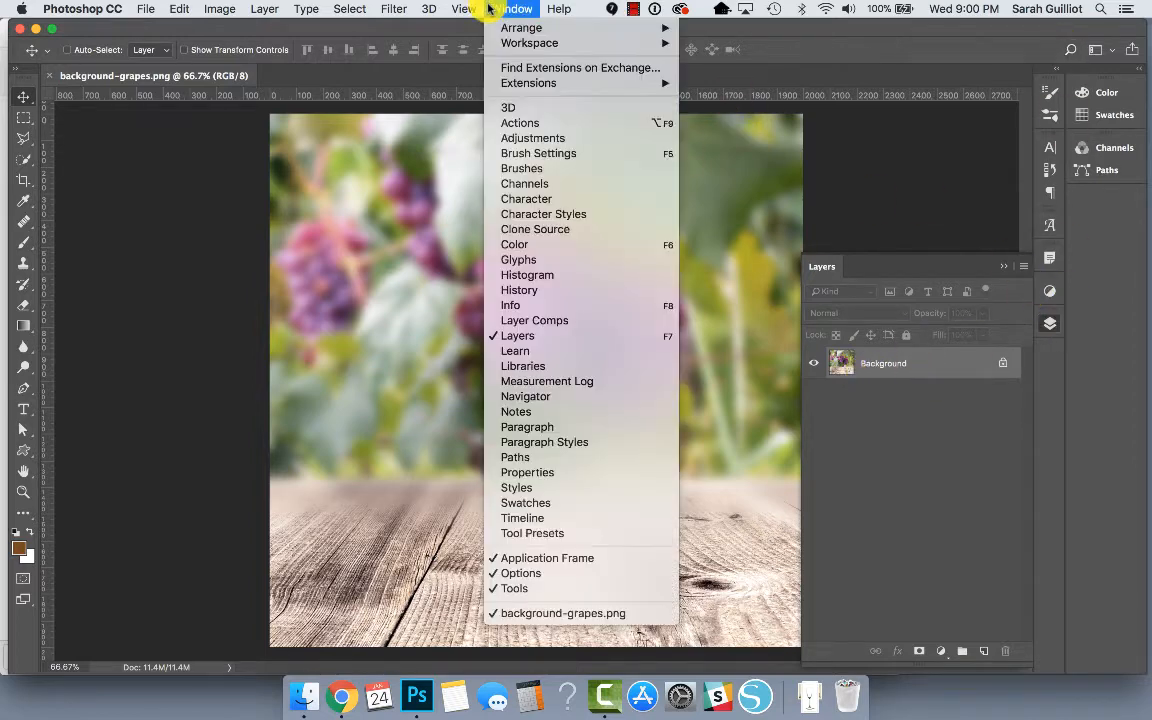
left_click(905, 211)
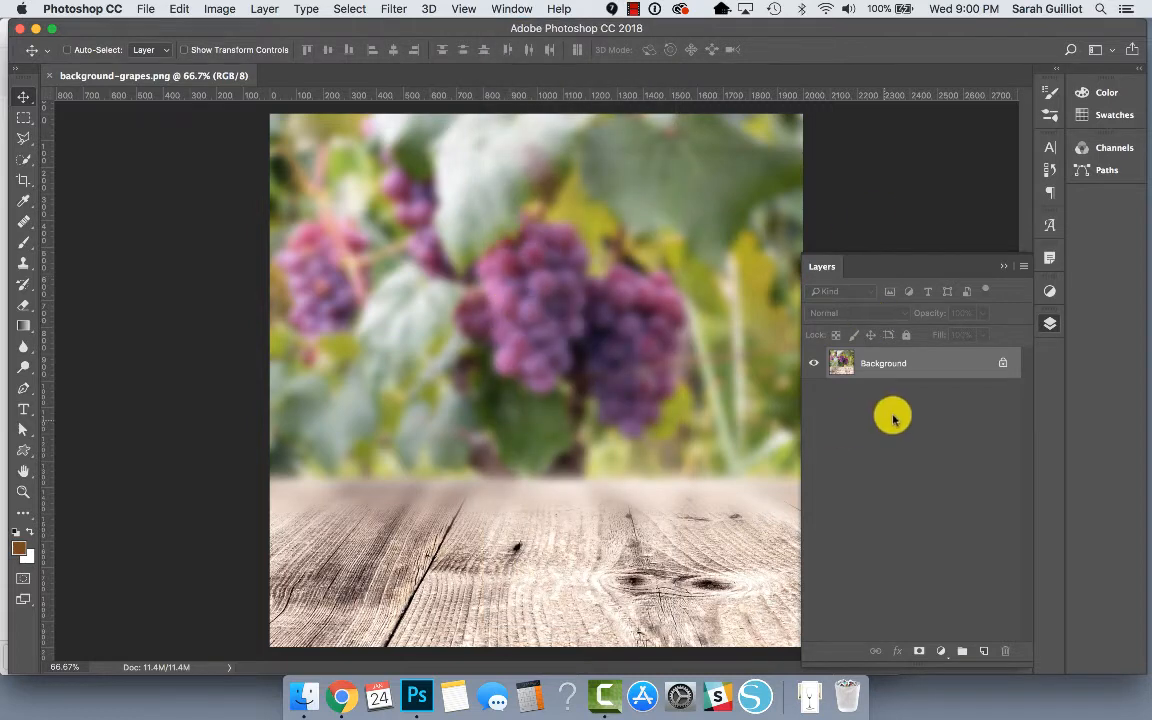
left_click(999, 265)
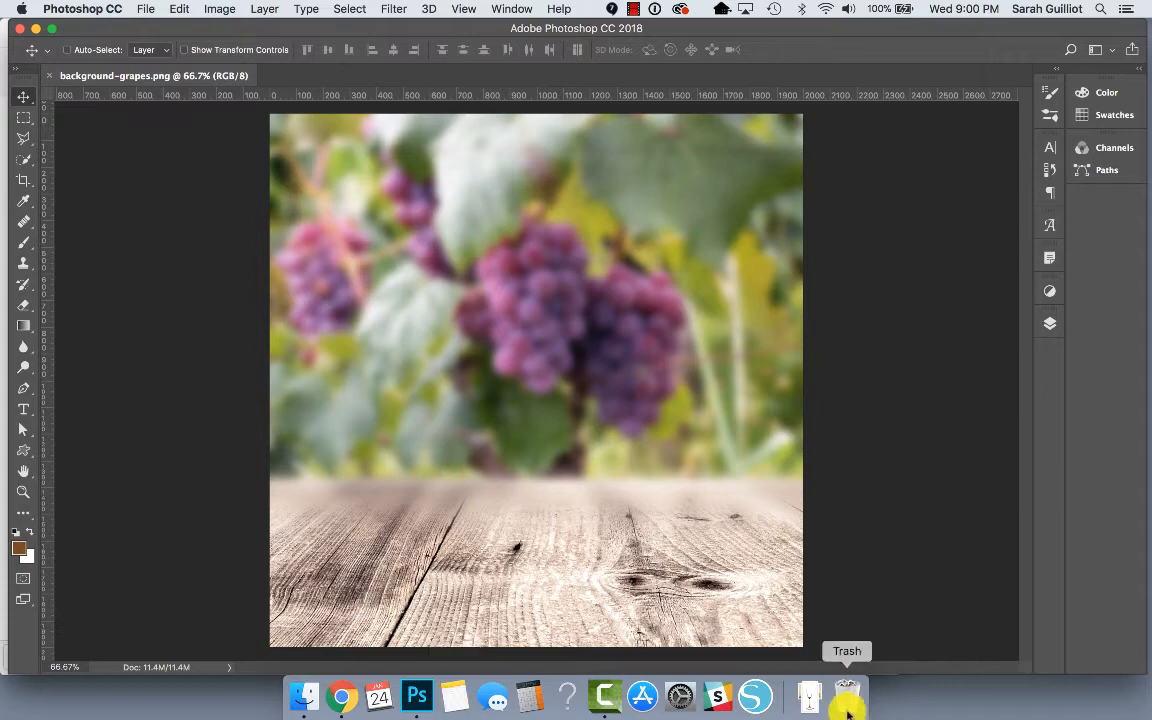
Step: Open 4S_ChampagneShort.psd from the downloads and arrange both documents side by side with the 2-up Vertical layout
left_click(808, 698)
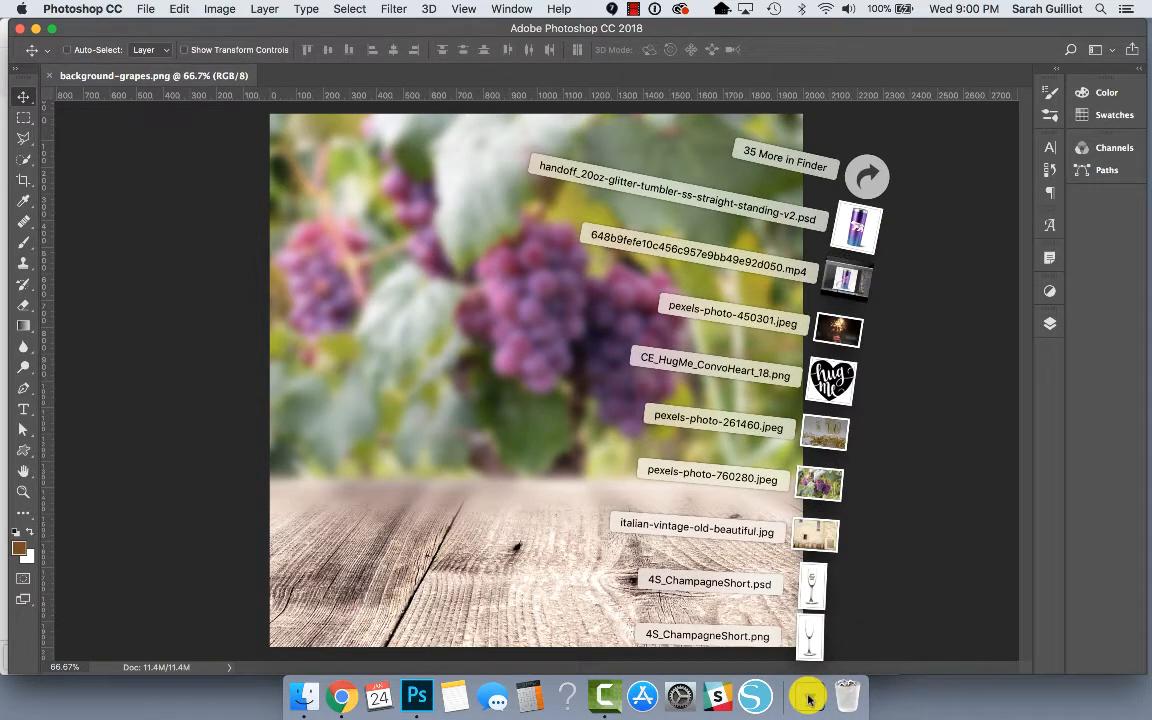
left_click(812, 585)
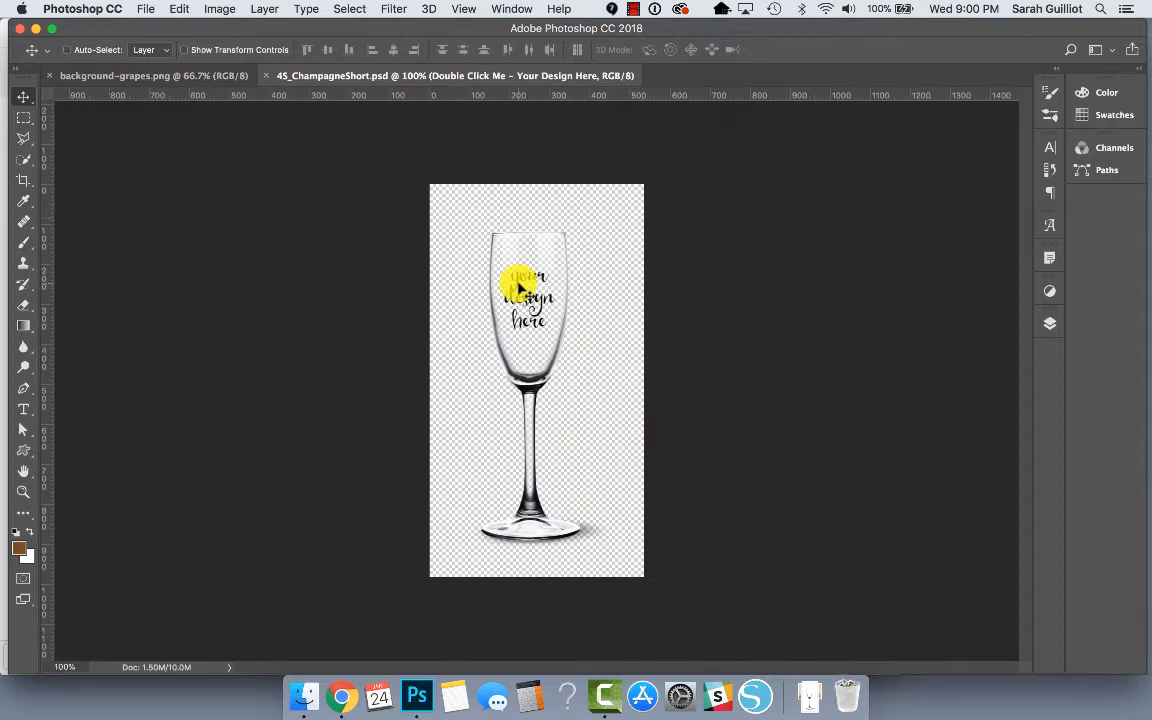
left_click(522, 8)
mouse_move(514, 34)
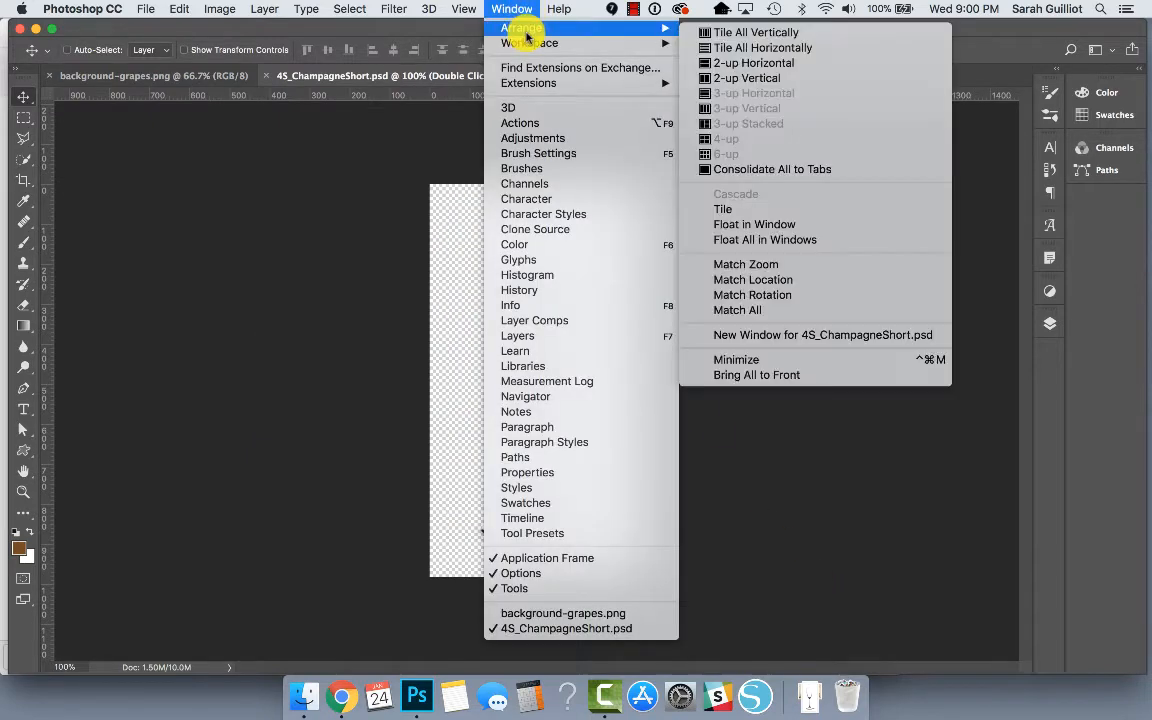
left_click(761, 80)
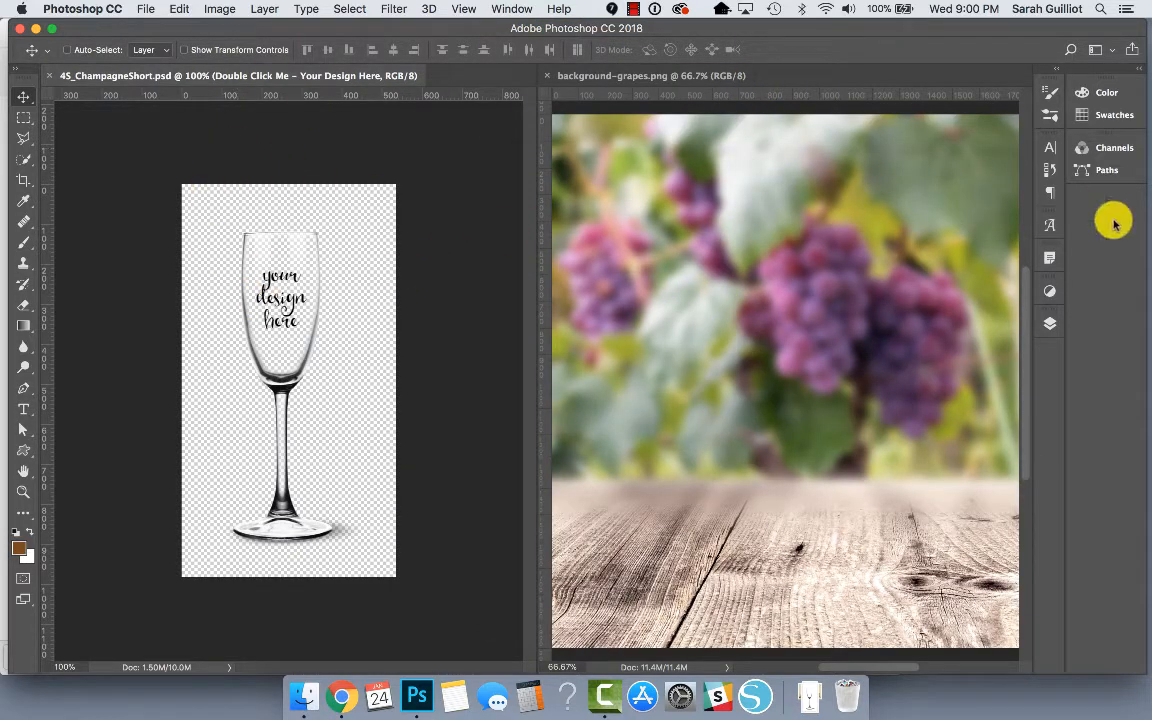
Step: Show the layers of the champagne glass document and make its Background layer visible
left_click(1049, 323)
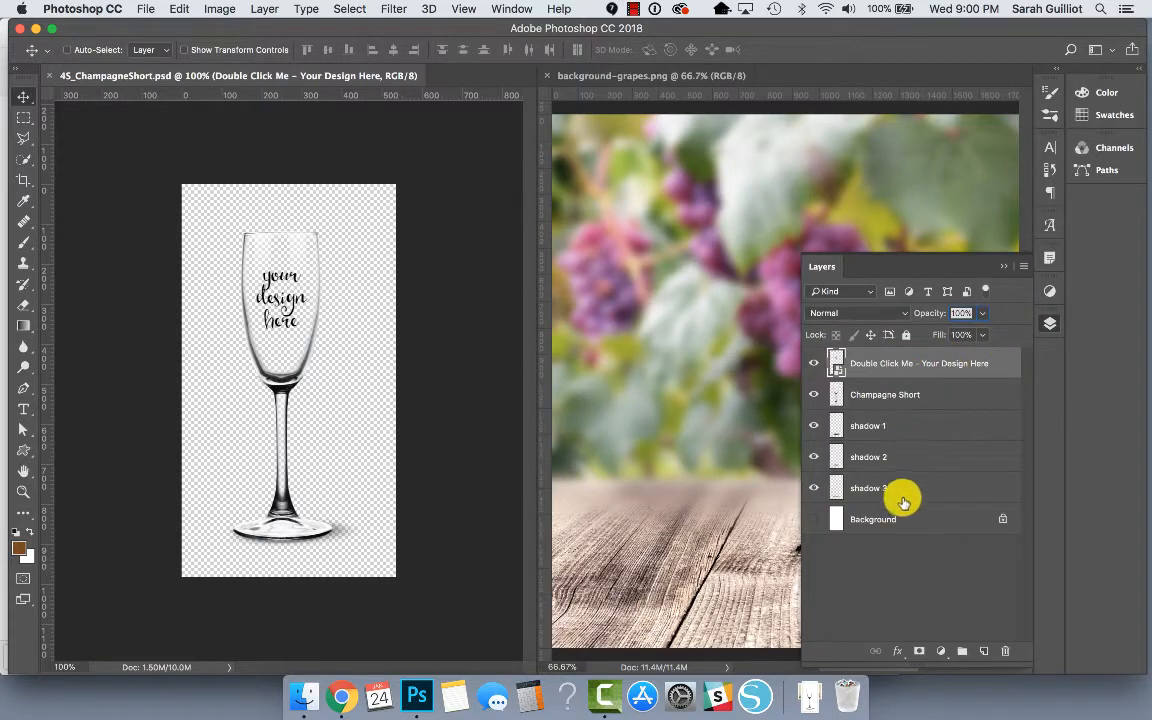
left_click(814, 519)
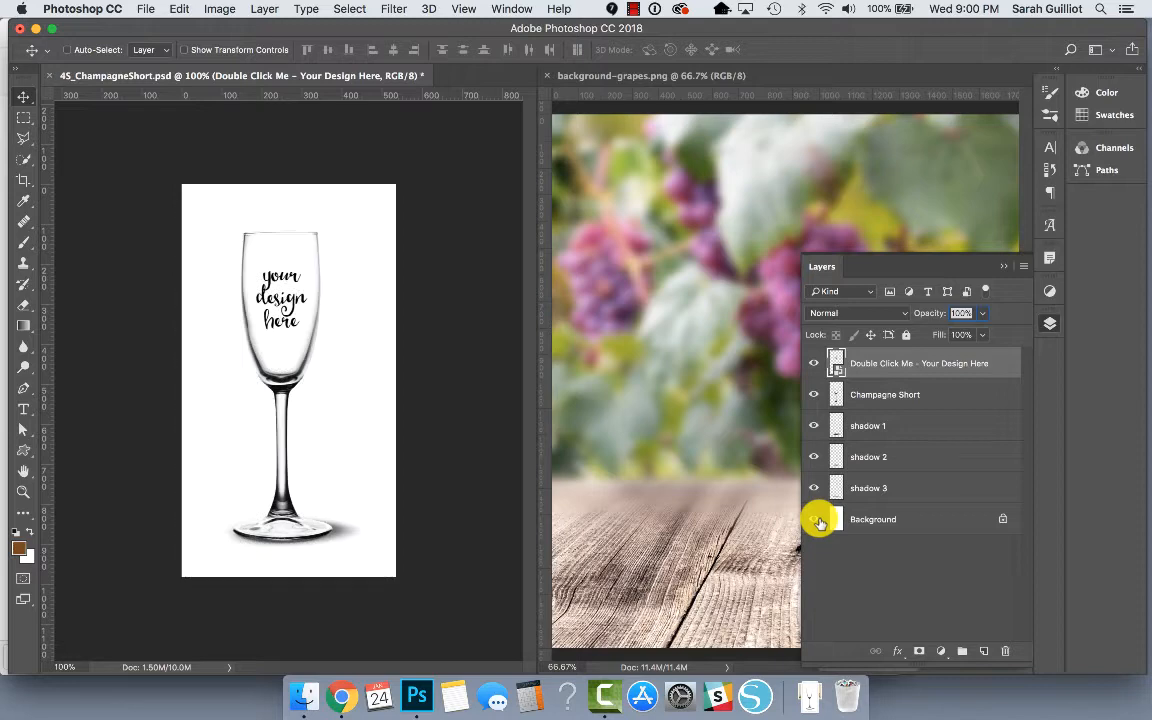
Step: Toggle the Champagne Short and design layers' visibility off and on to check what each one contains
left_click(813, 395)
left_click(814, 395)
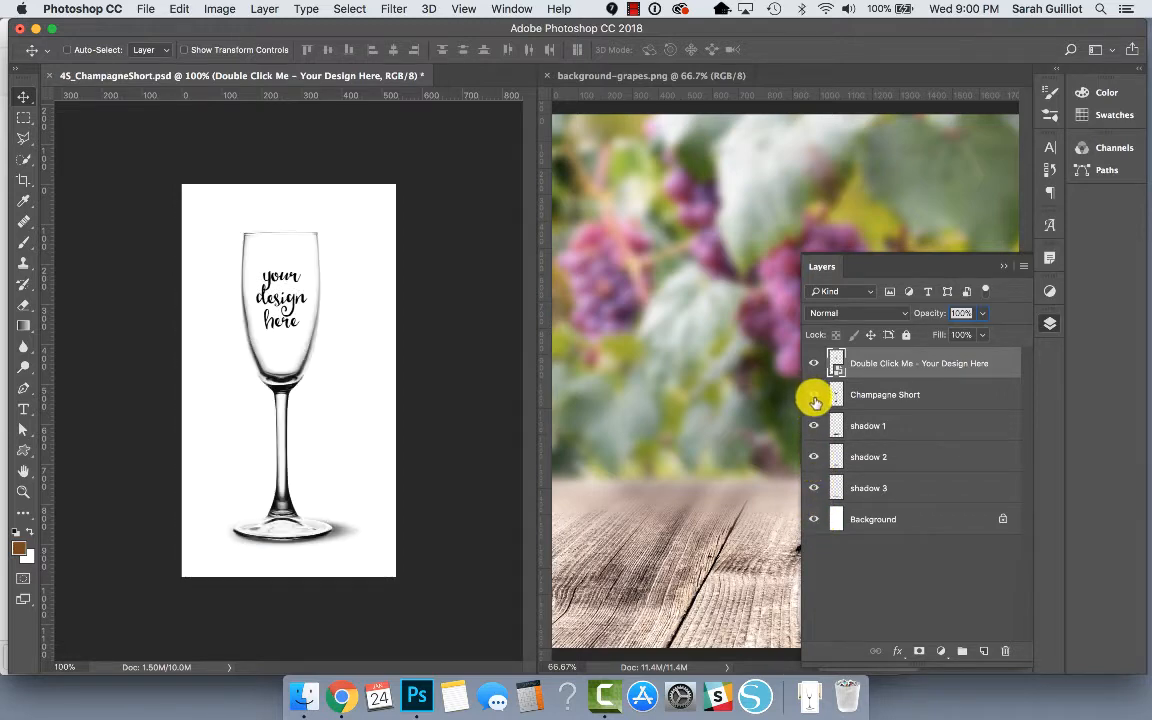
left_click(813, 363)
left_click(813, 363)
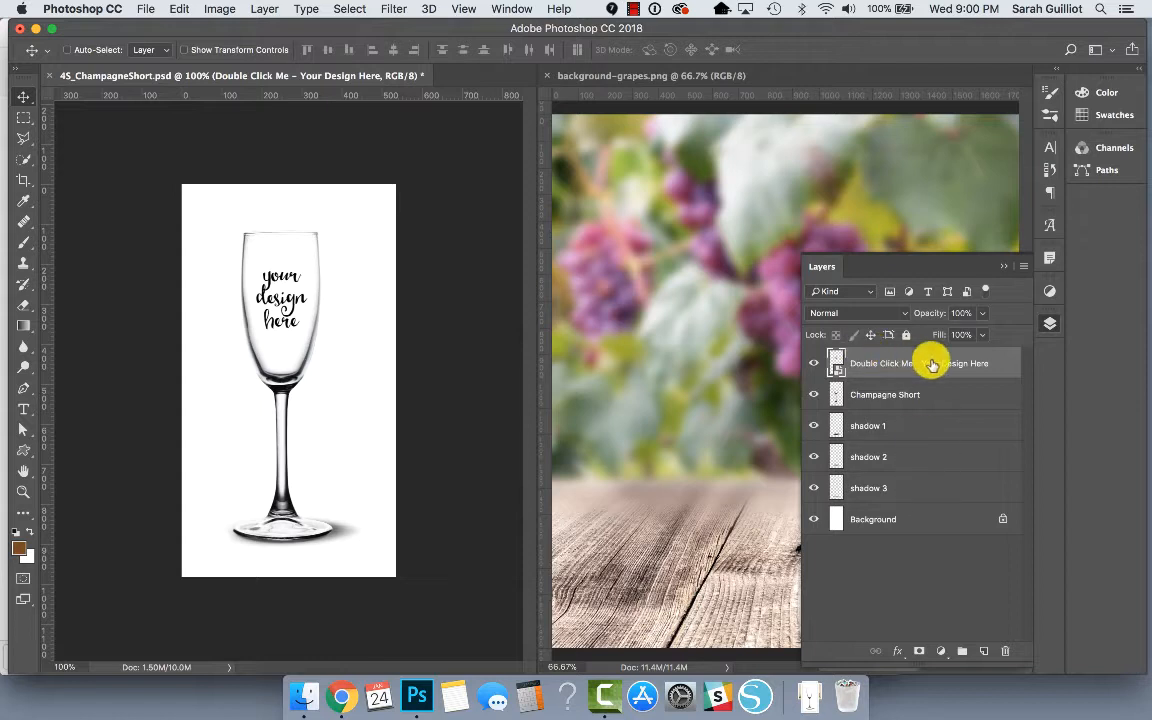
Step: Group the design, Champagne Short and three shadow layers, leaving out the Background, and name the group Champagne Flute
left_click(911, 489, "shift")
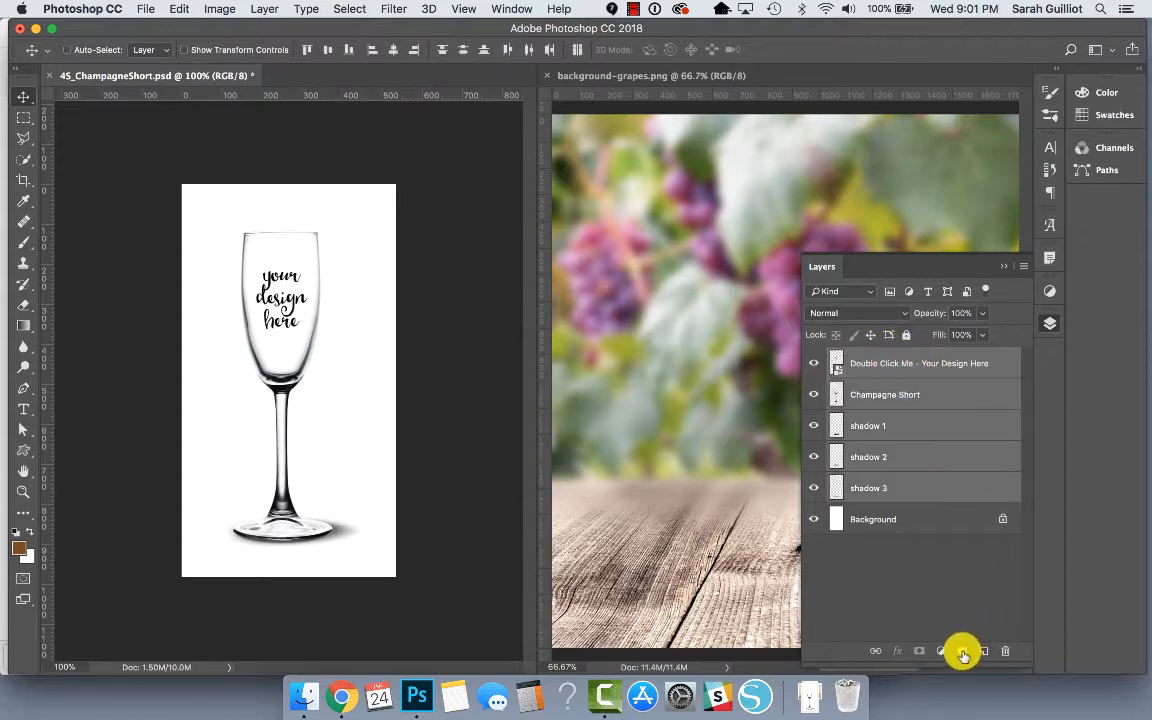
left_click(962, 652)
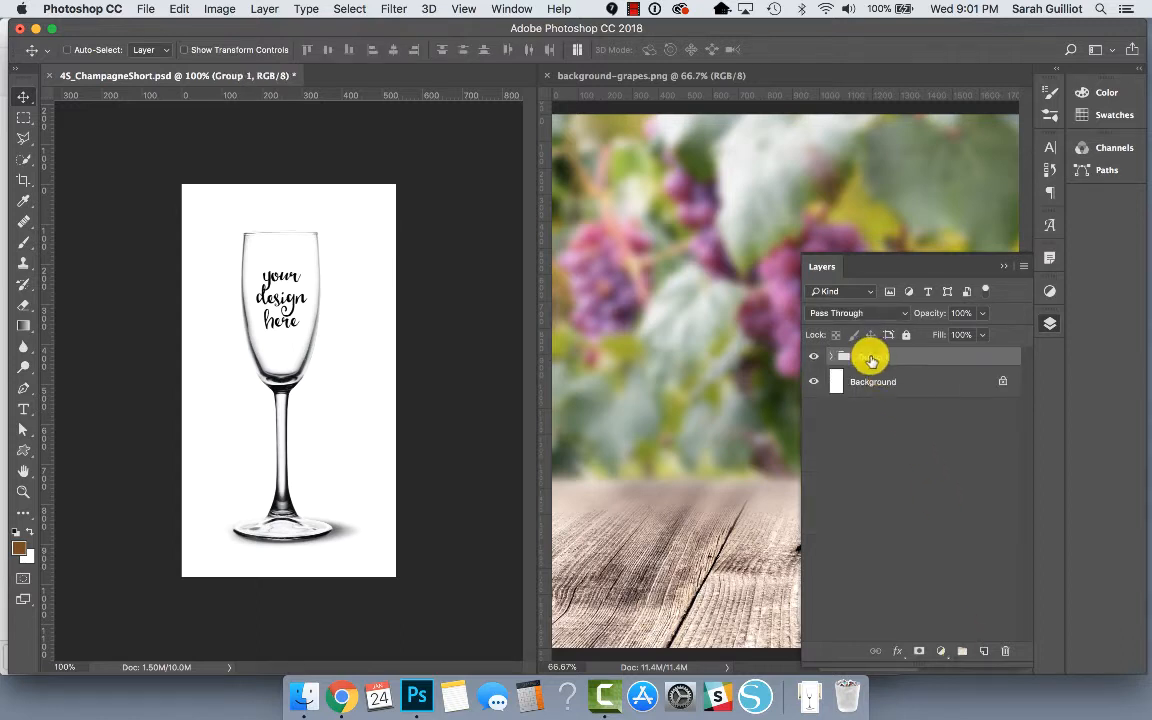
double_click(870, 355)
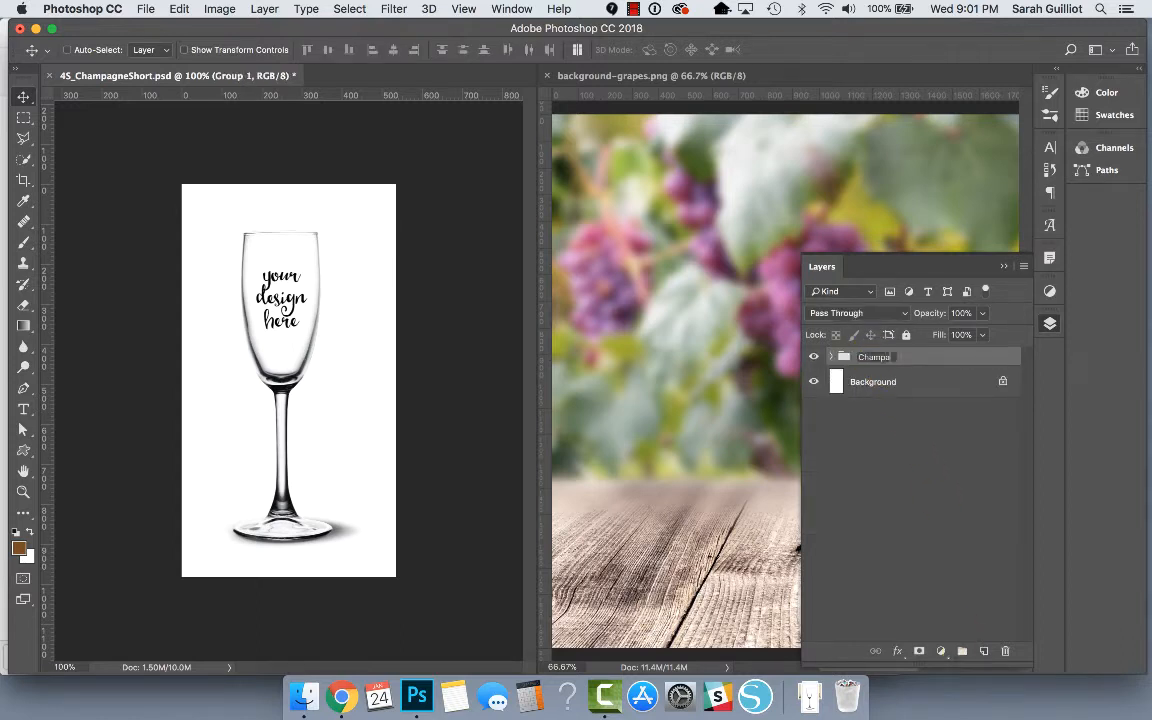
key("Return")
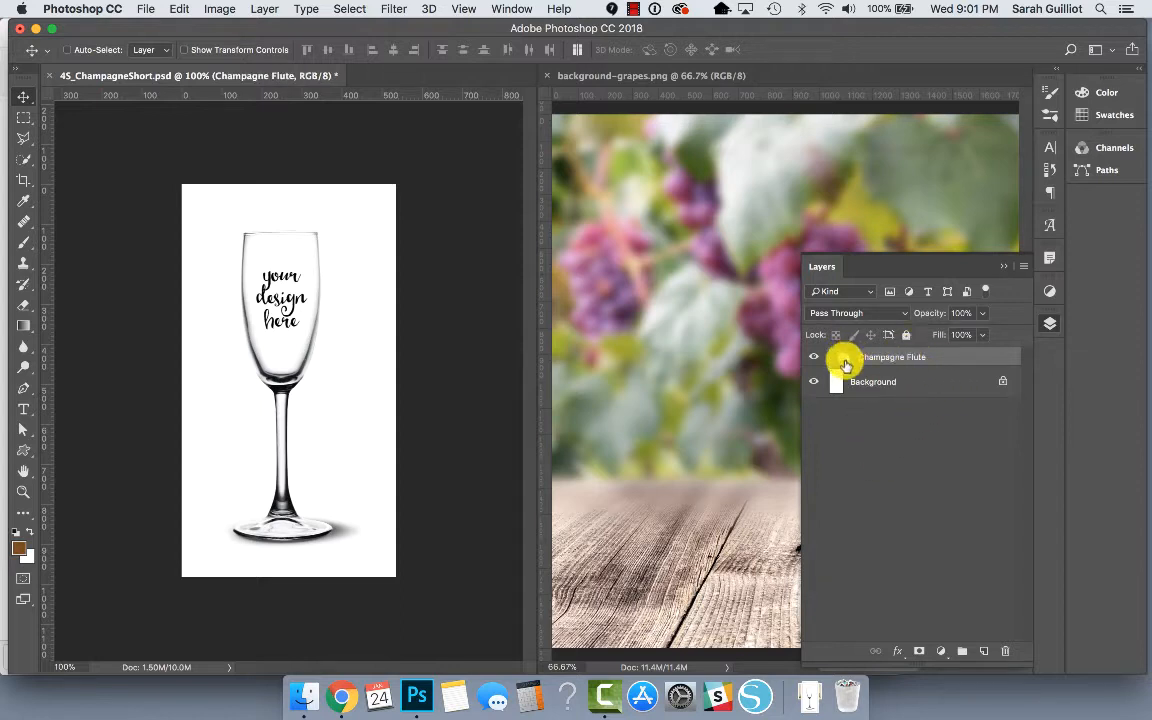
Step: Copy the Champagne Flute group into background-grapes.png and consolidate all open documents to tabs
left_click_drag(845, 358, 685, 268)
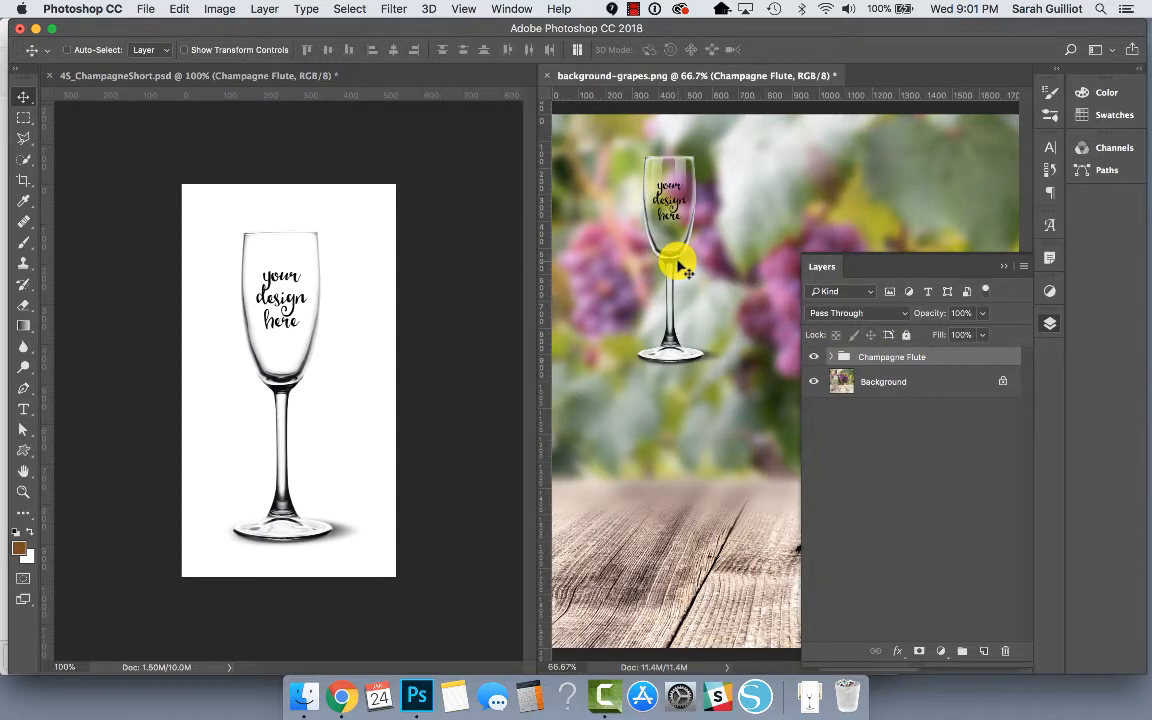
left_click(468, 9)
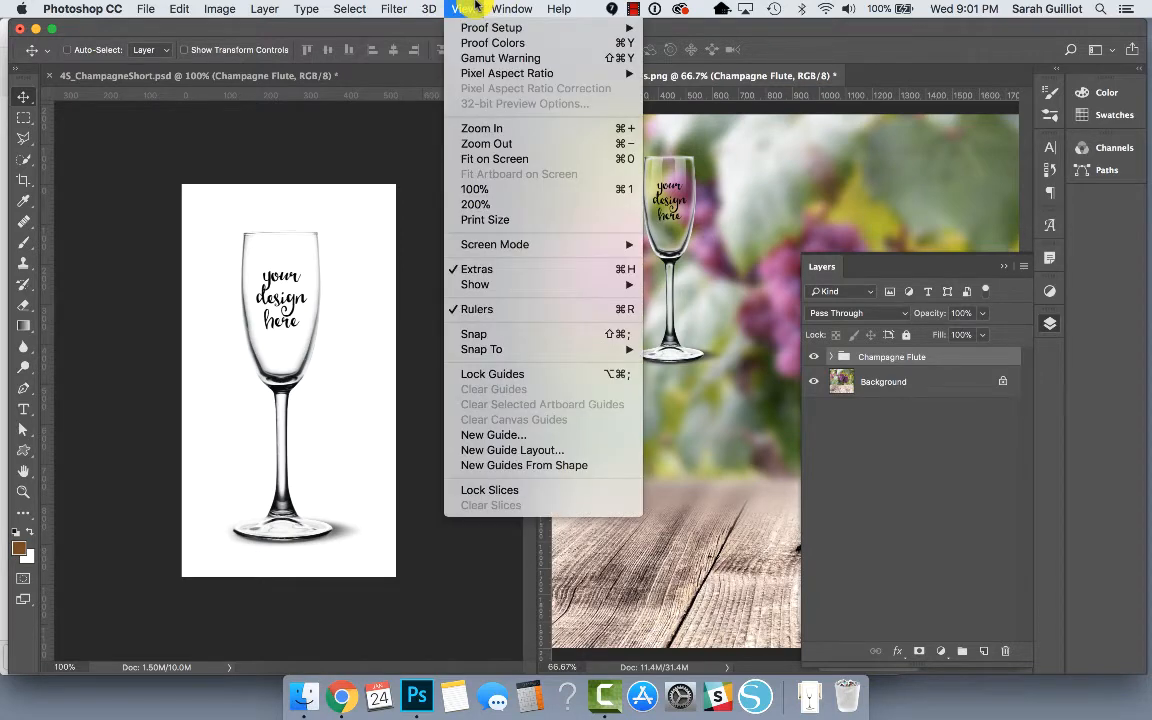
mouse_move(514, 9)
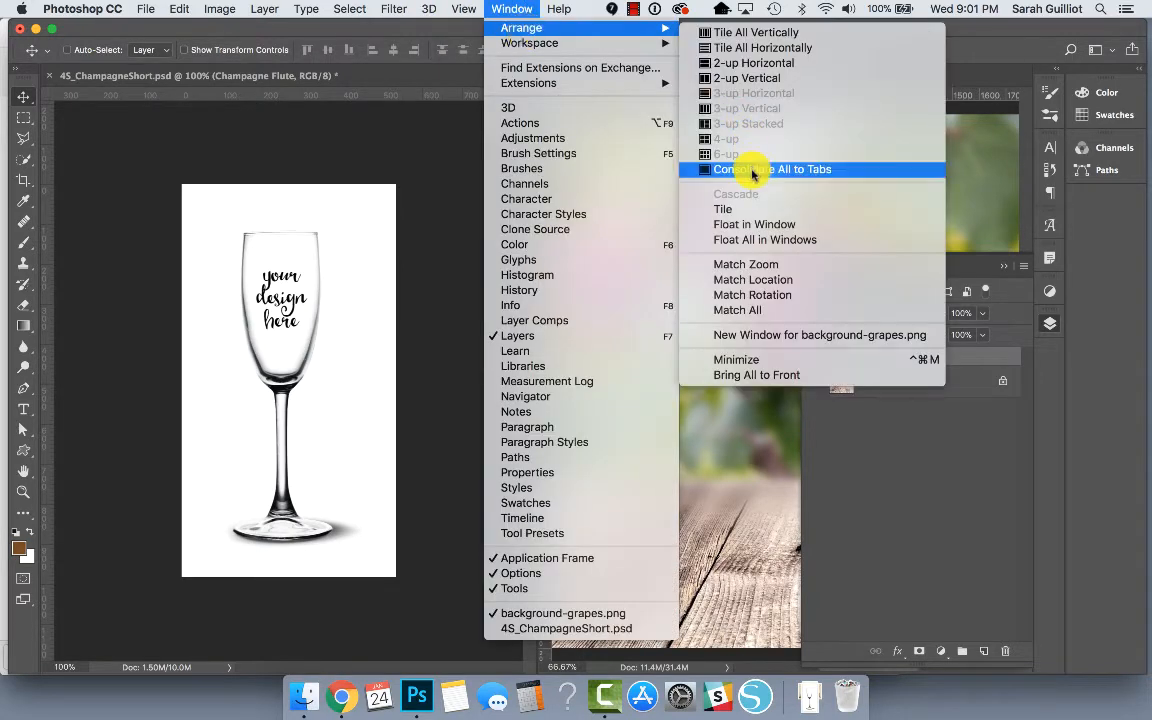
left_click(752, 173)
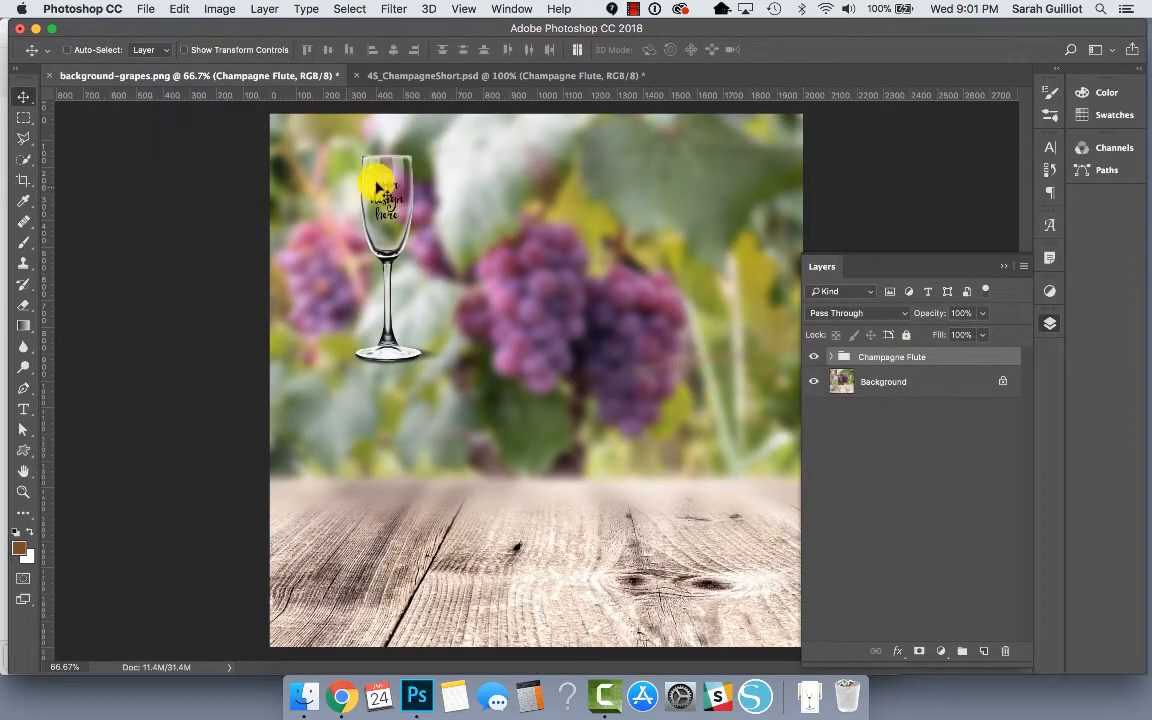
Step: Move the champagne glass group to the middle of the scene so its base stands on the wooden table
left_click_drag(378, 187, 525, 340)
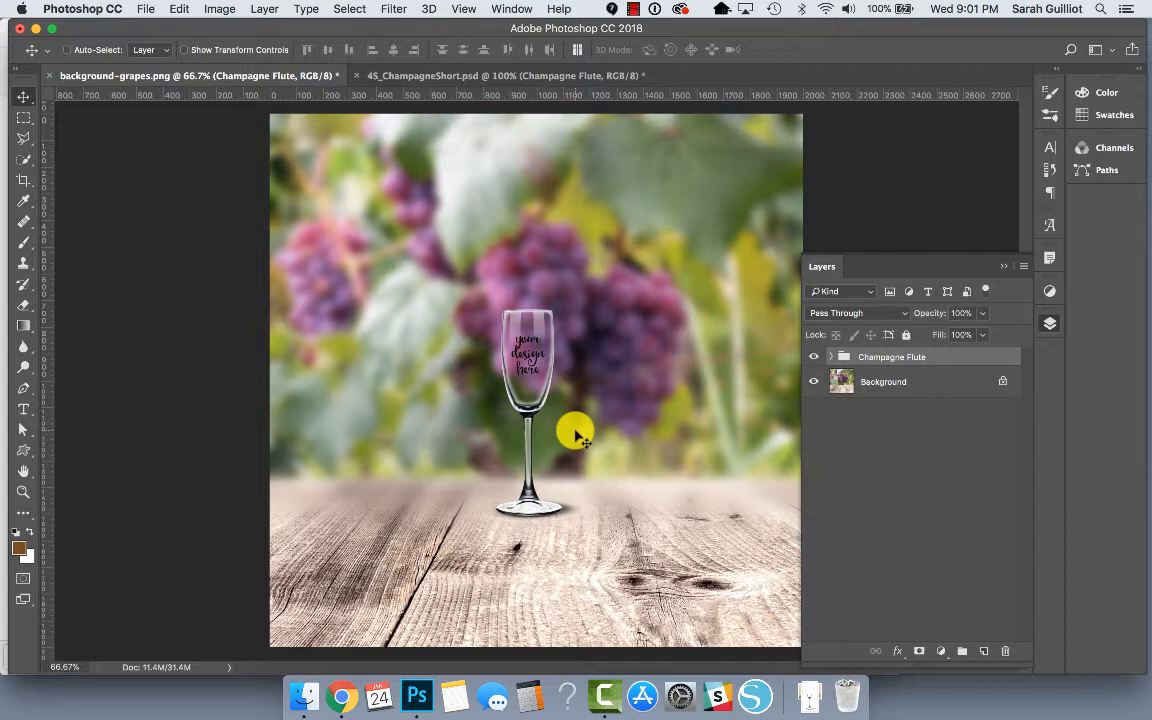
left_click(21, 116)
left_click_drag(401, 229, 671, 586)
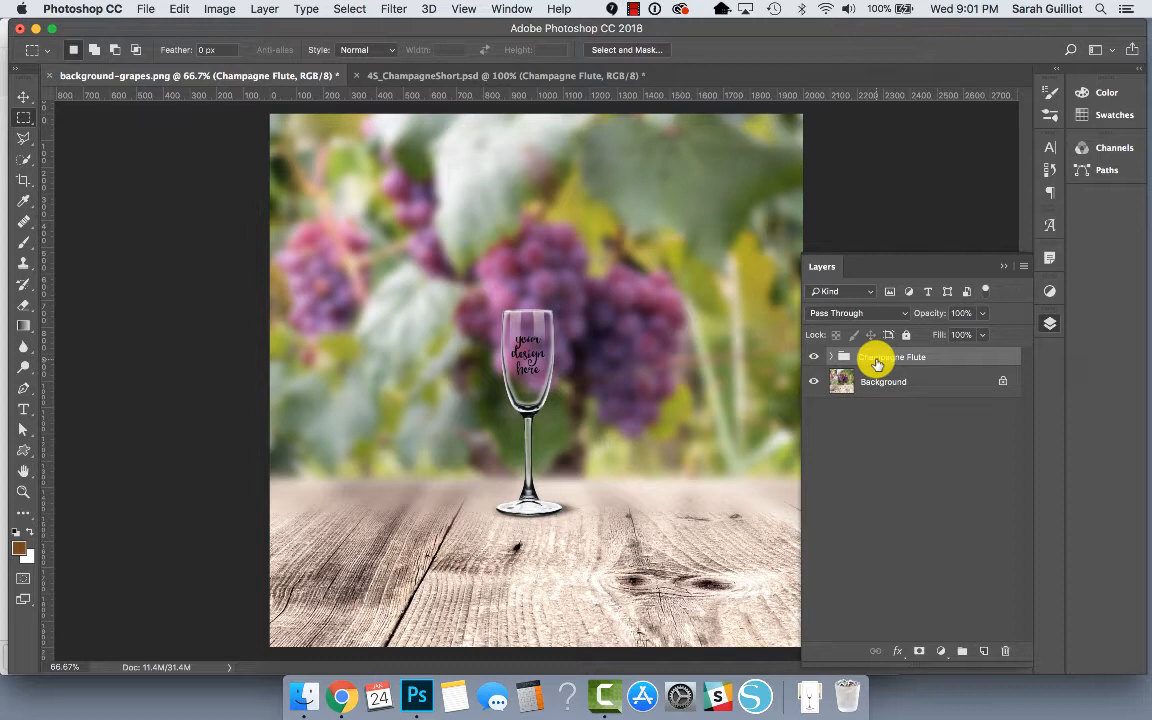
left_click(23, 97)
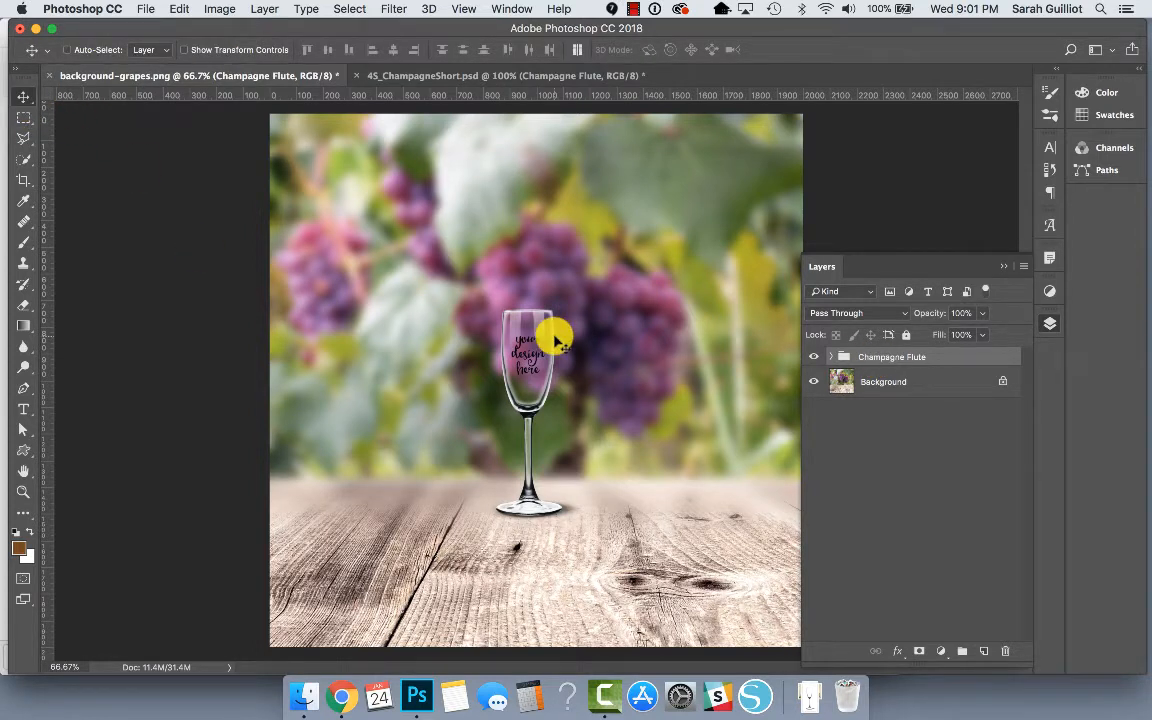
Step: Scale the Champagne Flute group up to about 167% and reposition the glass centrally on the wooden table
key("super+t")
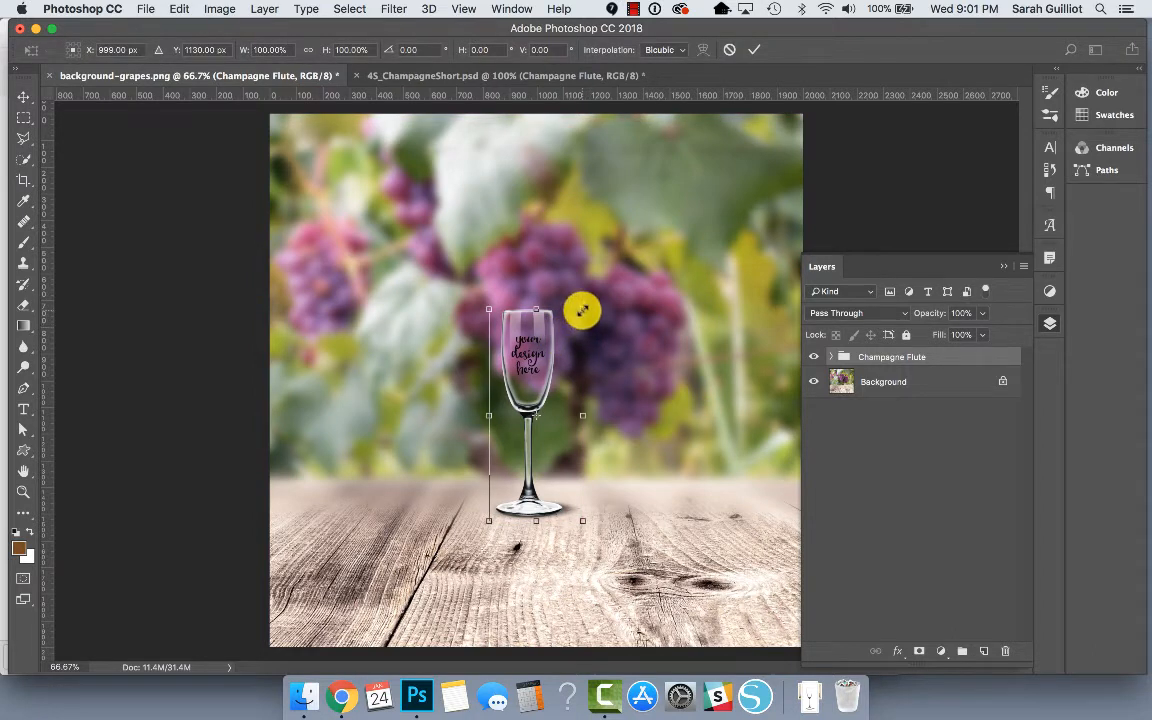
left_click_drag(582, 310, 625, 245)
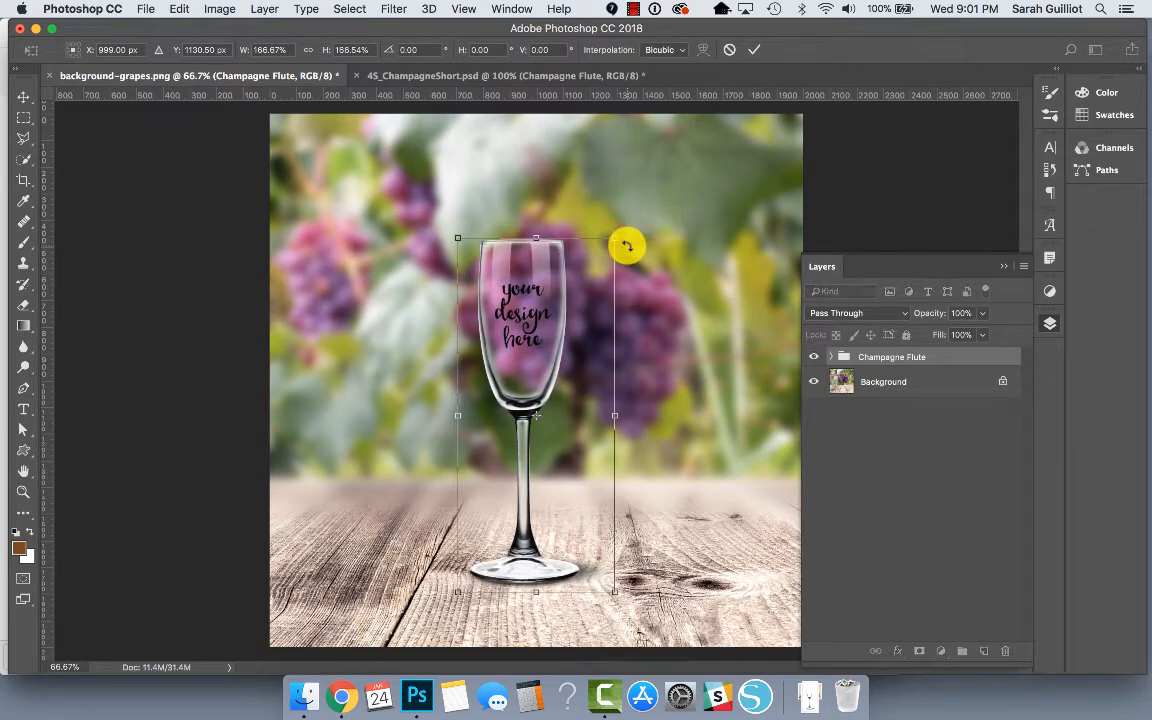
key("Return")
left_click_drag(512, 257, 526, 249)
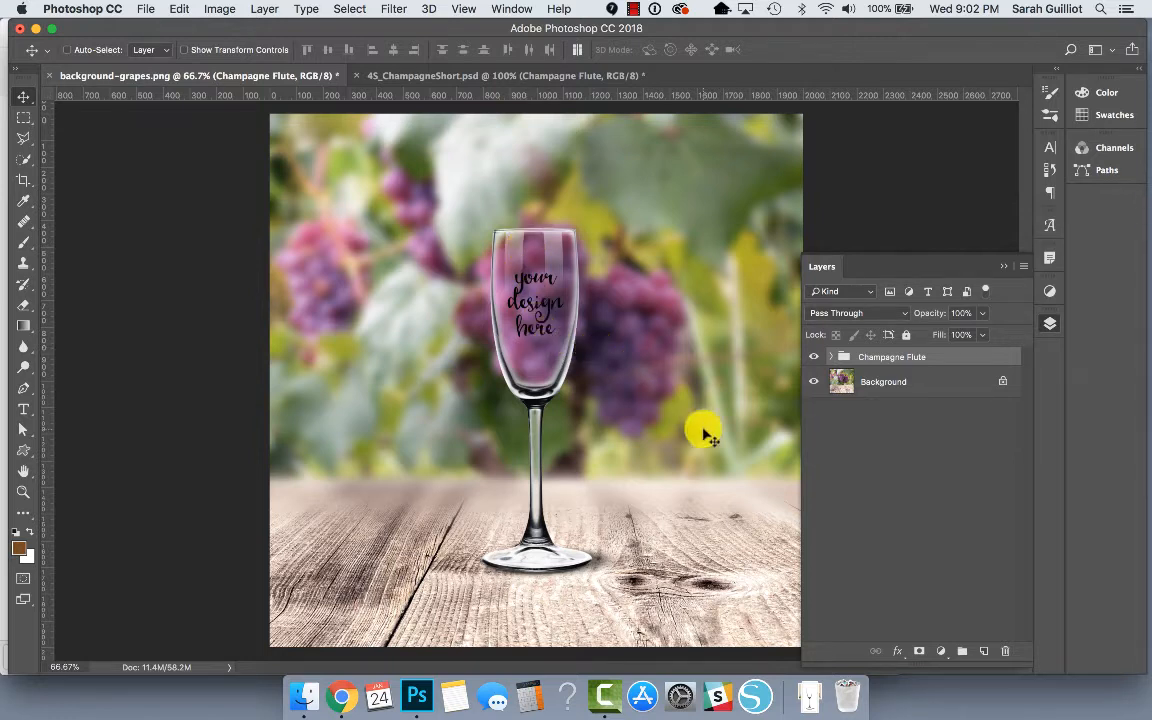
Step: Expand the Champagne Flute group and toggle its design layer's visibility to check which artwork it controls
left_click(831, 358)
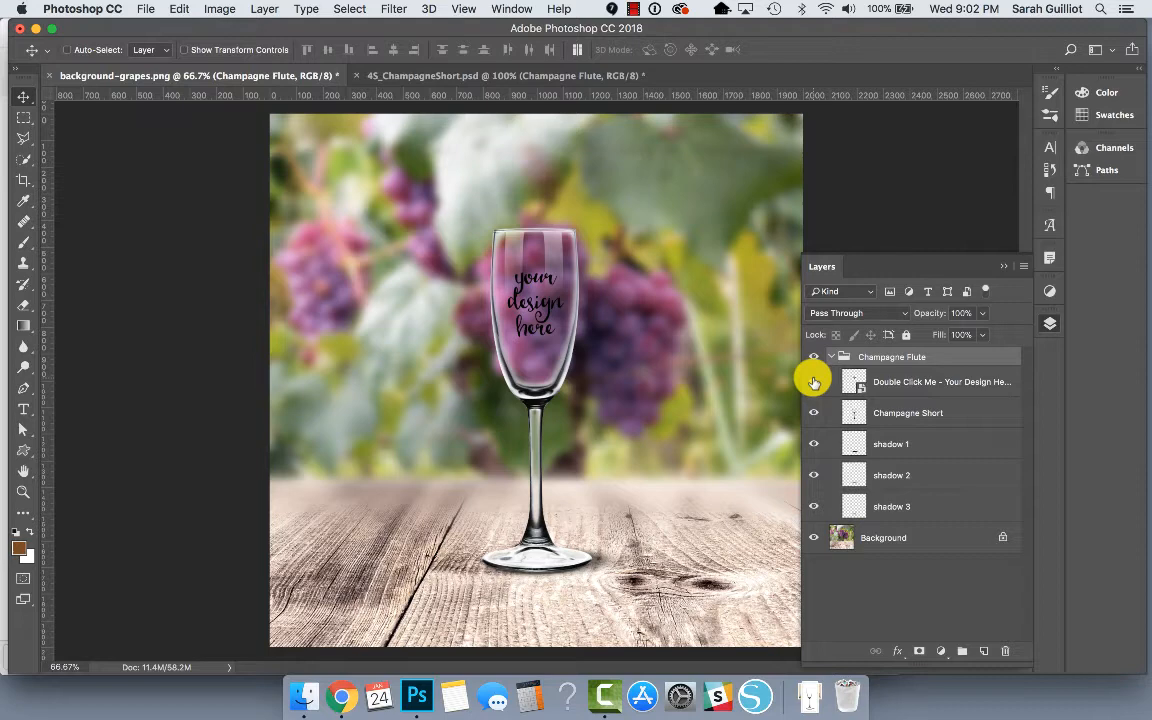
left_click(339, 697)
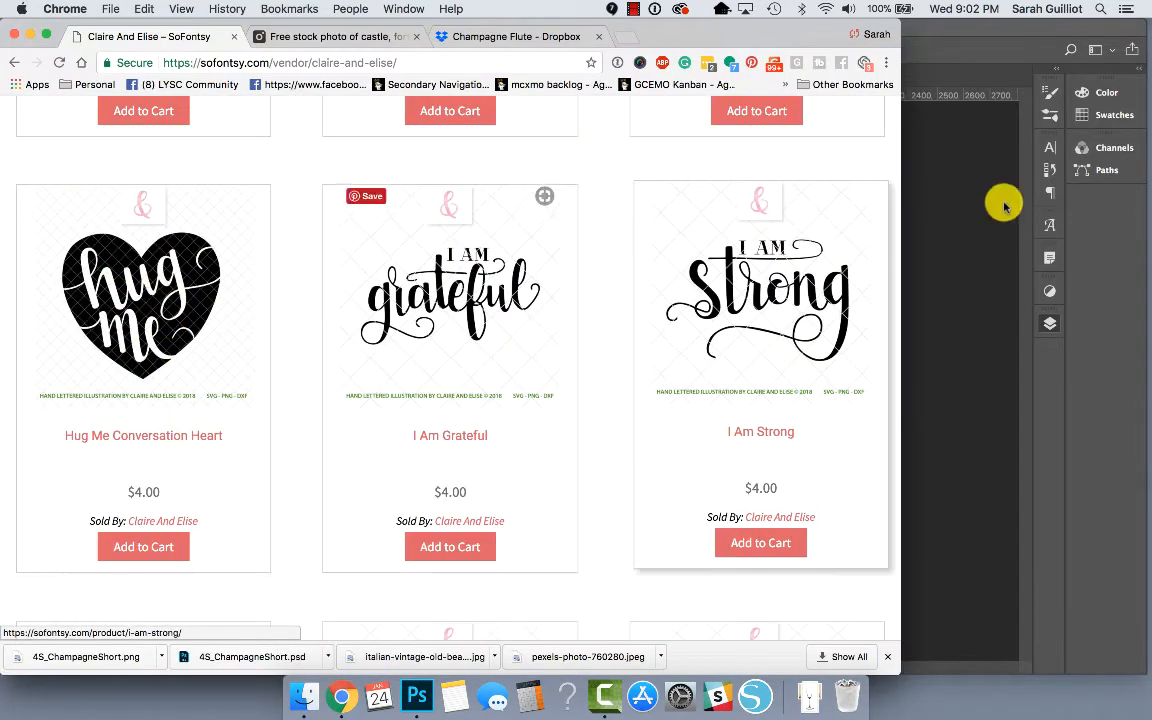
left_click(923, 203)
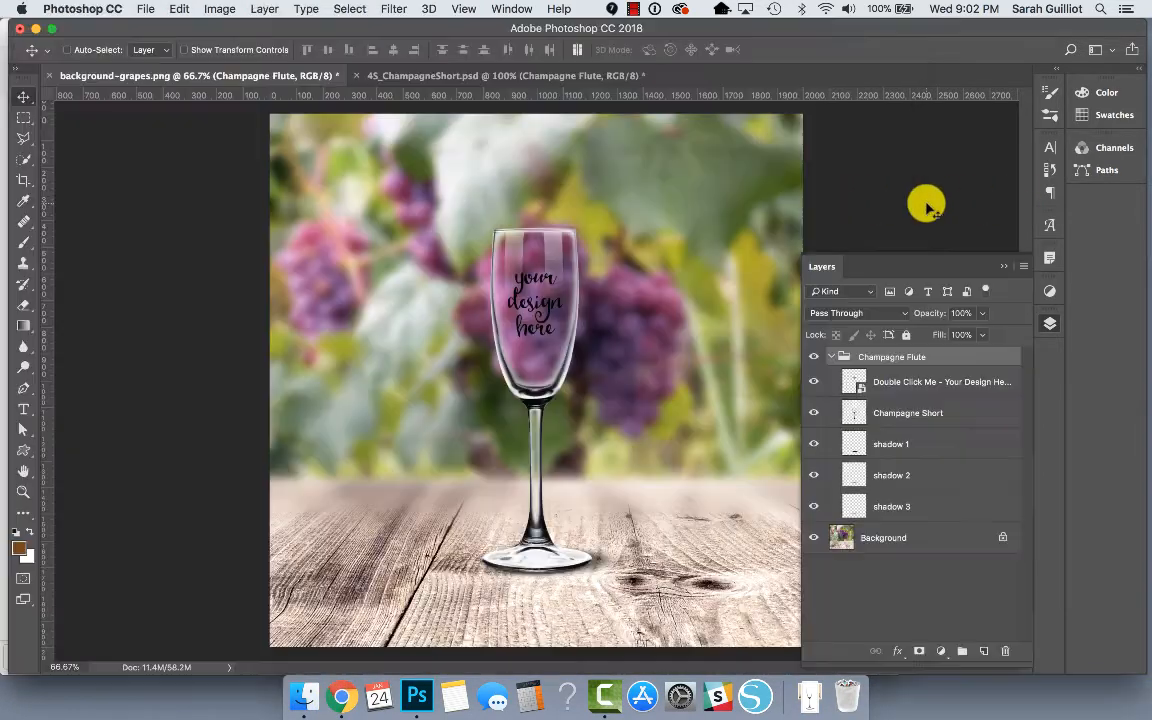
left_click(918, 383)
left_click(811, 383)
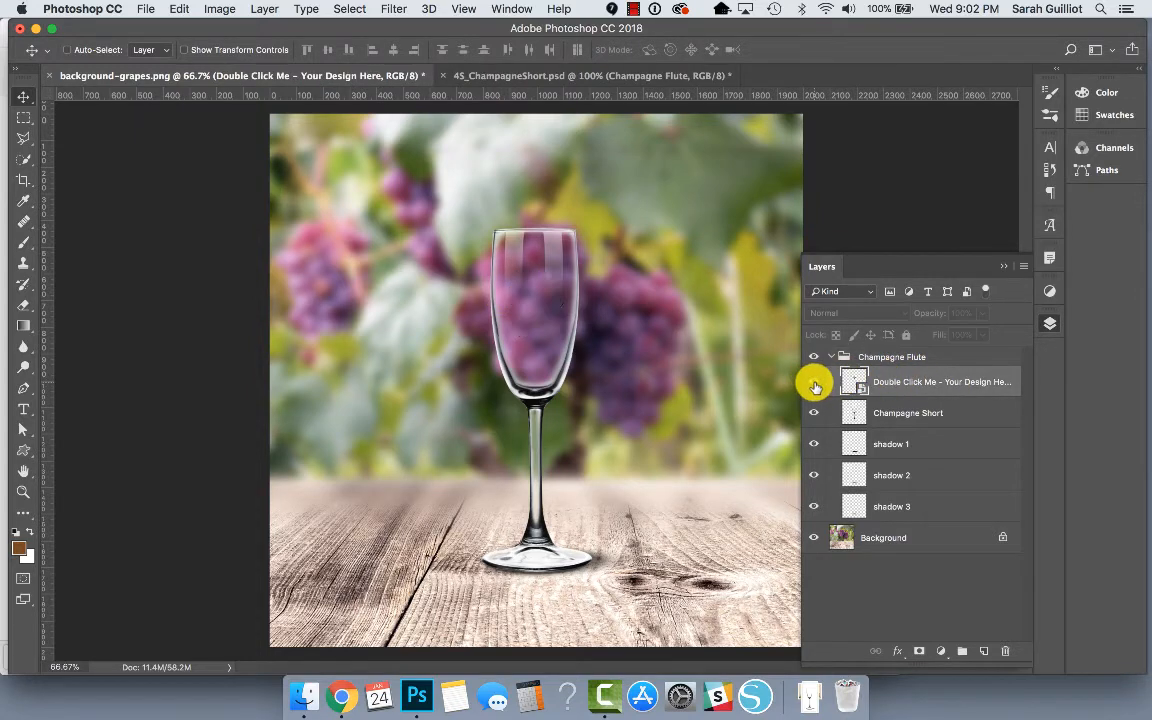
left_click(811, 383)
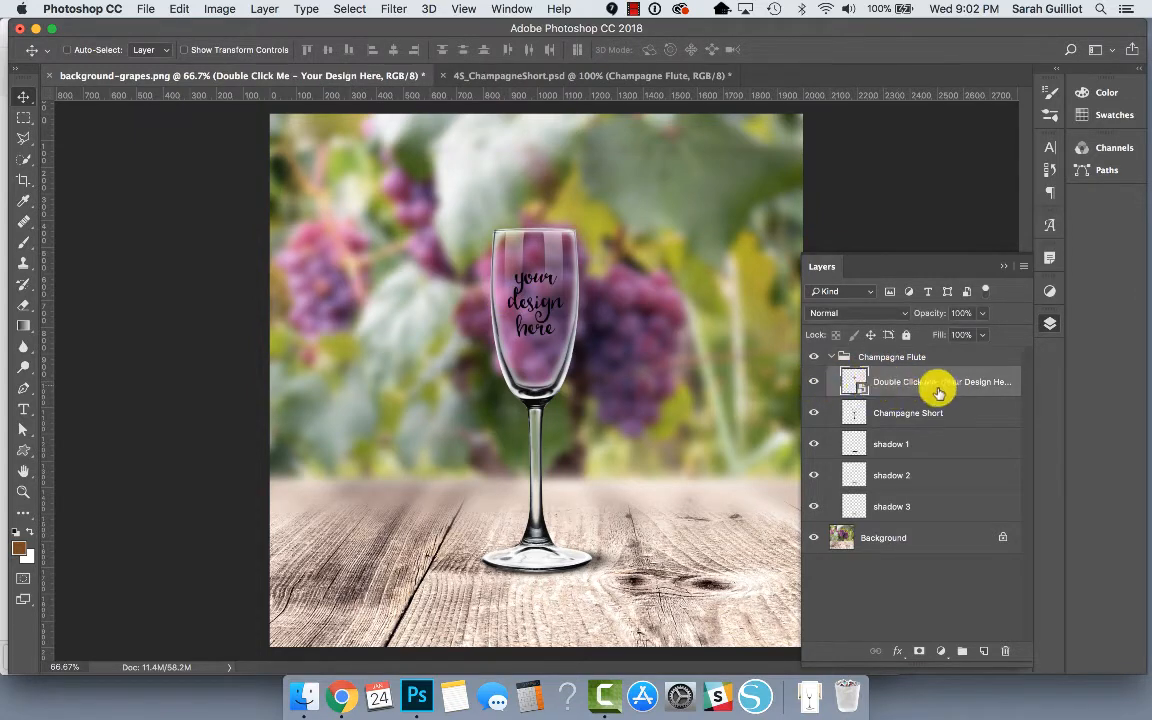
Step: Open the contents of the design smart object for editing and close 4S_ChampagneShort.psd
double_click(855, 386)
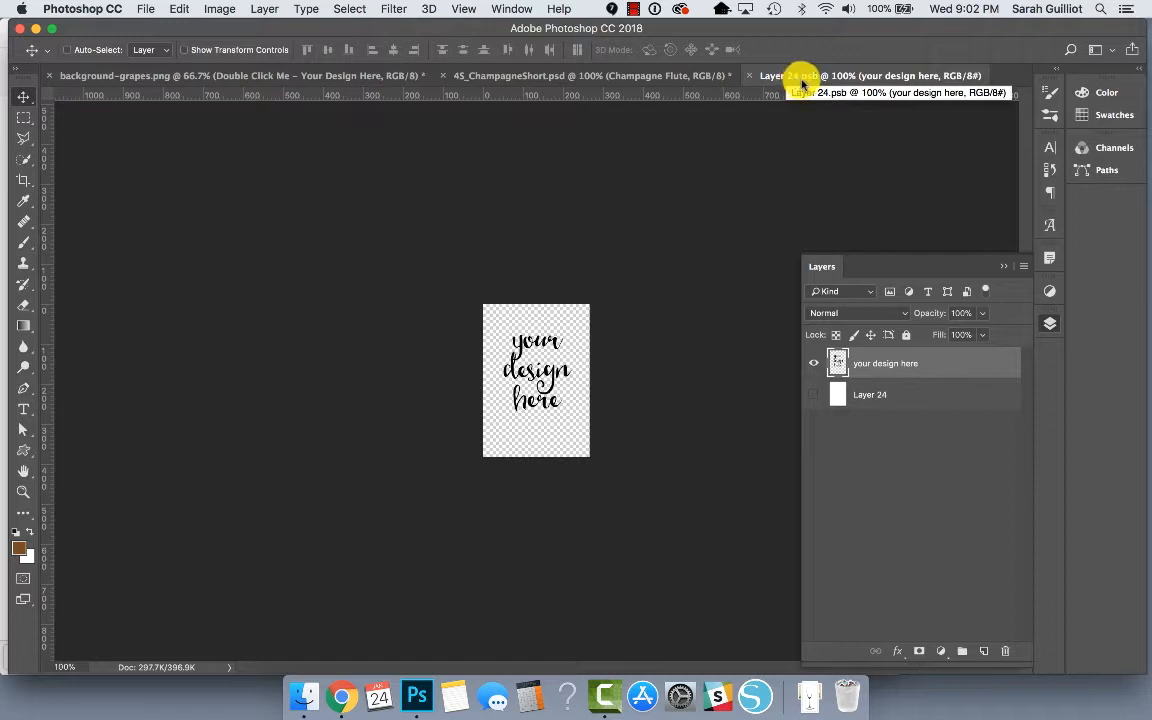
left_click(656, 74)
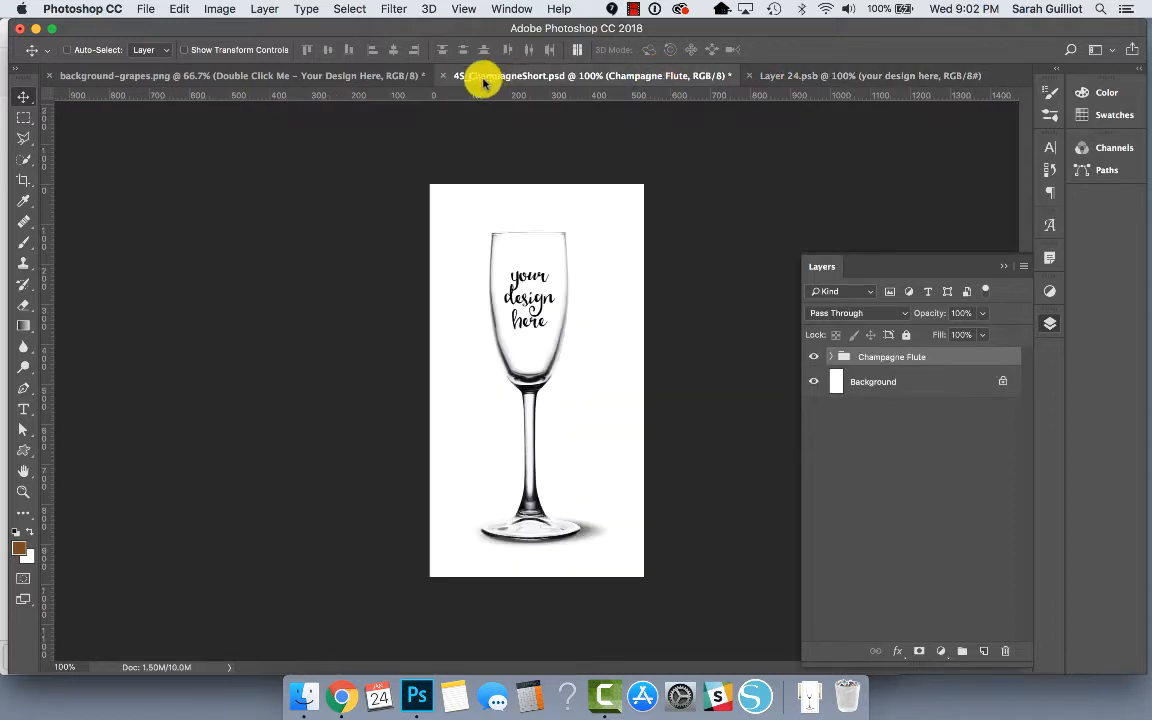
left_click(444, 77)
left_click(513, 250)
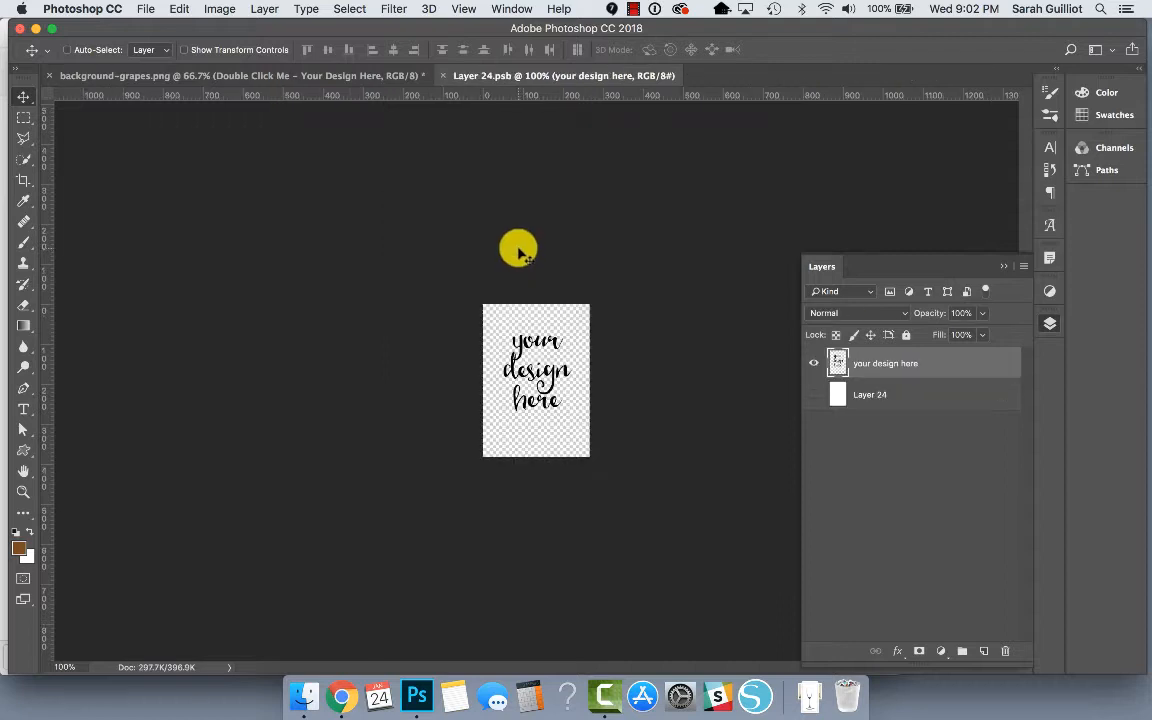
Step: Hide the "your design here" layer in the smart object, save it, and check the glass in background-grapes.png
left_click(815, 364)
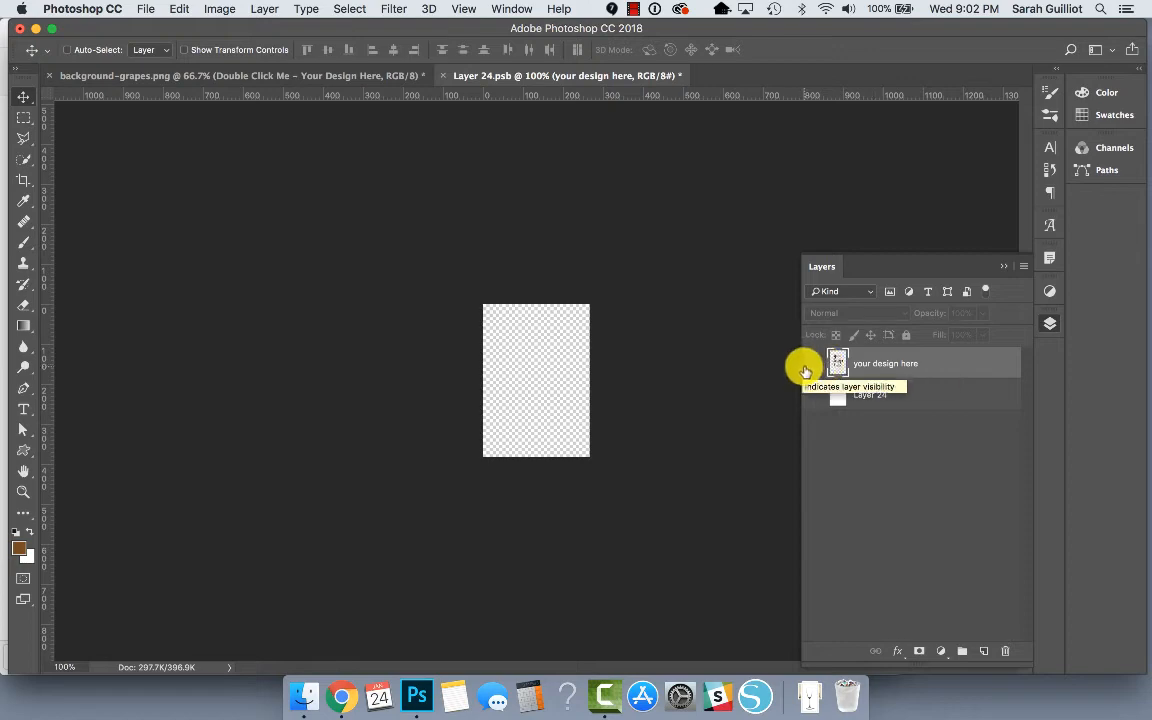
left_click(353, 78)
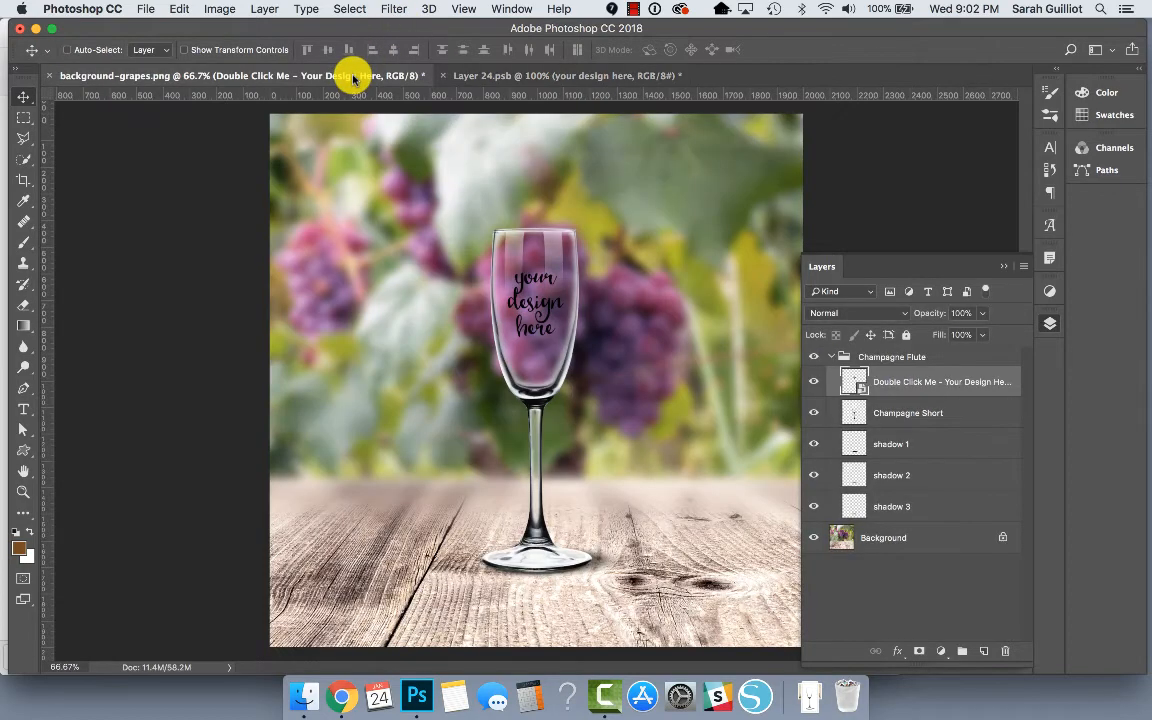
left_click(554, 74)
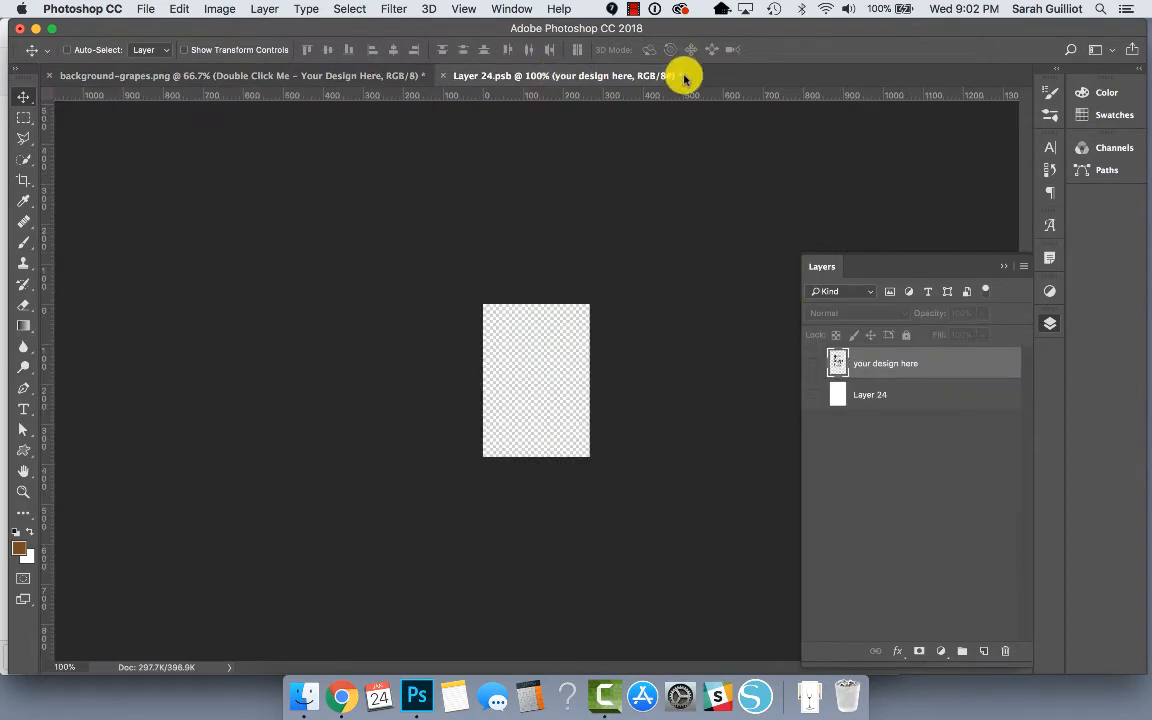
left_click(146, 10)
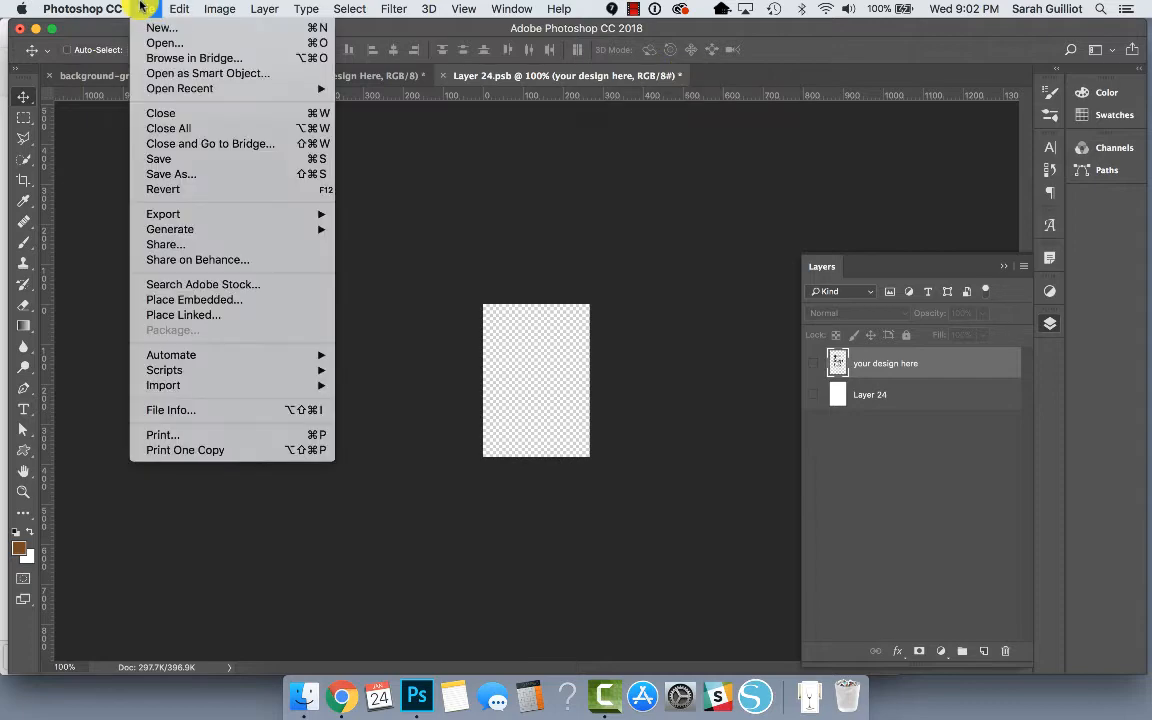
left_click(158, 160)
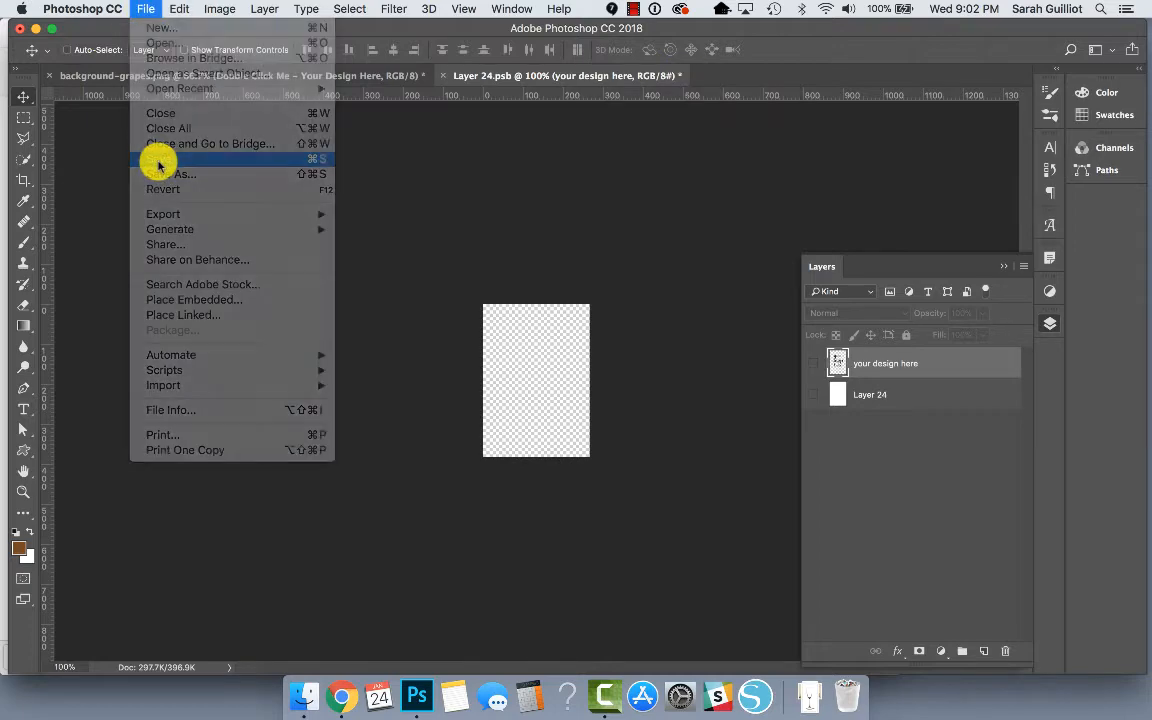
left_click(232, 77)
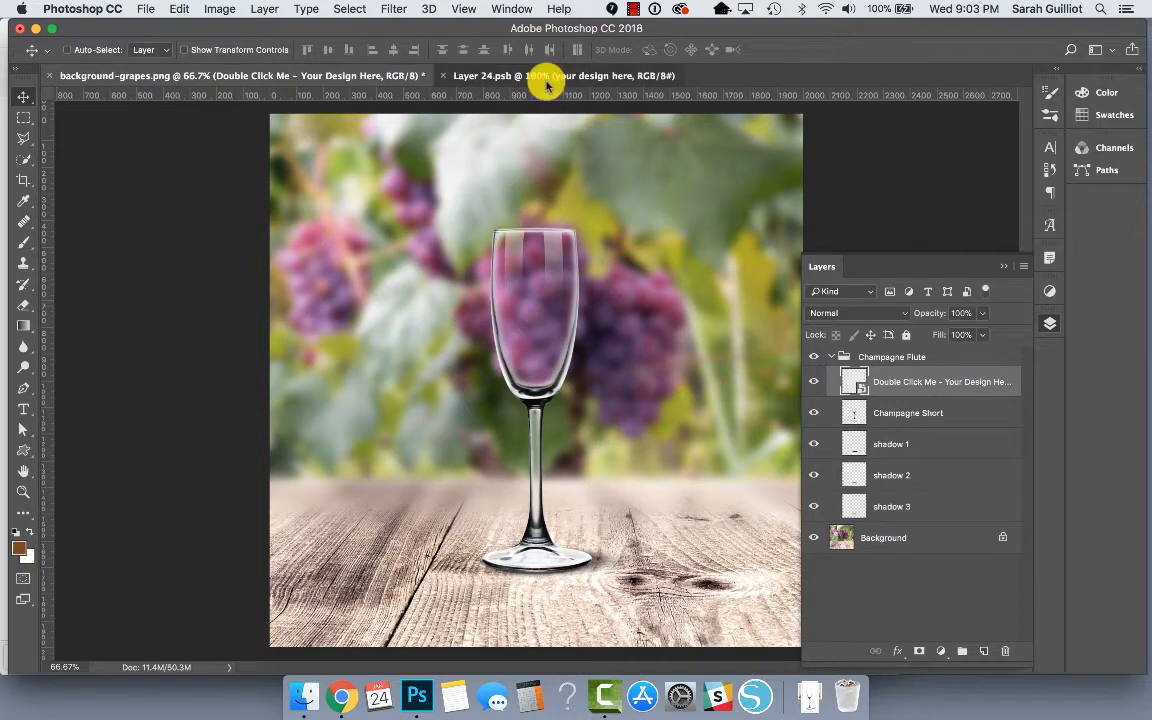
Step: Switch to Layer 24.psb, find CE_HugMe_ConvoHeart_18.png in the Downloads folder, and open it as a separate Photoshop document
left_click(491, 75)
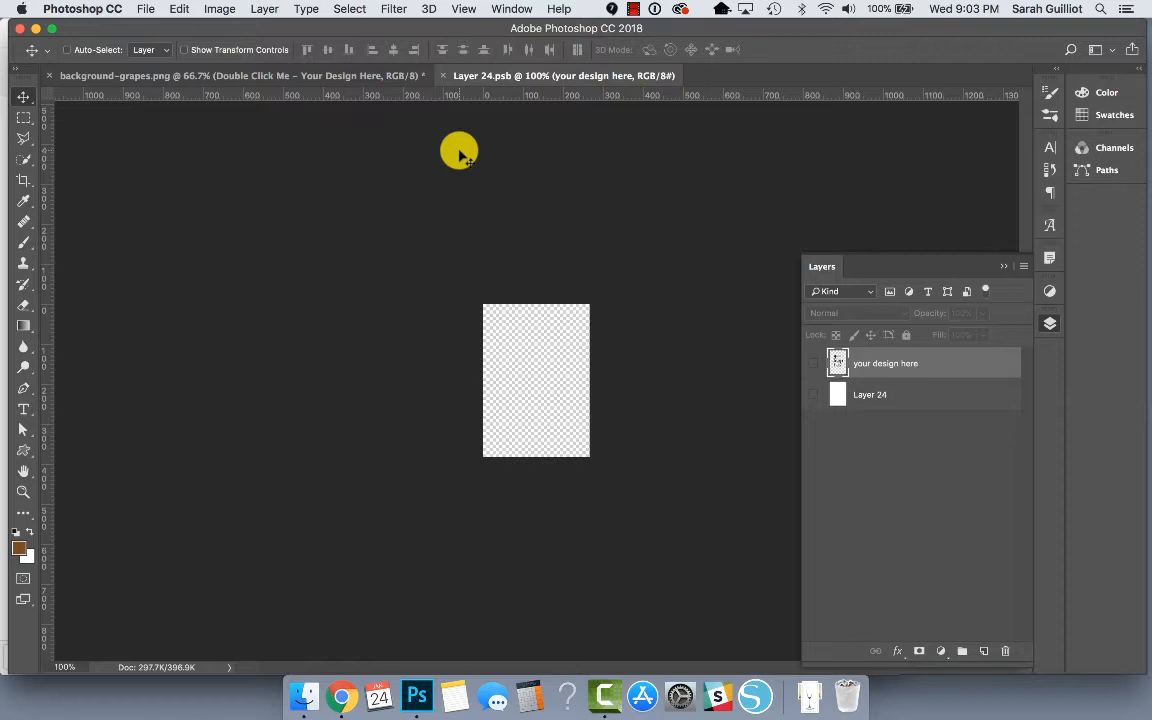
left_click(305, 693)
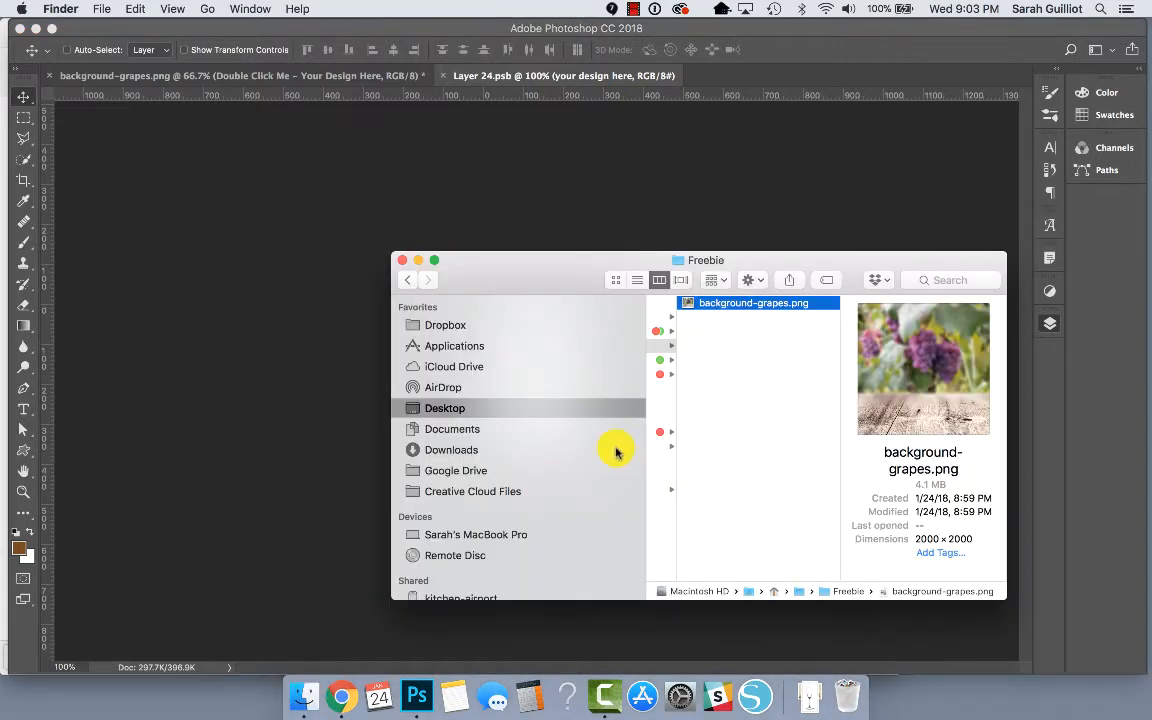
left_click(474, 451)
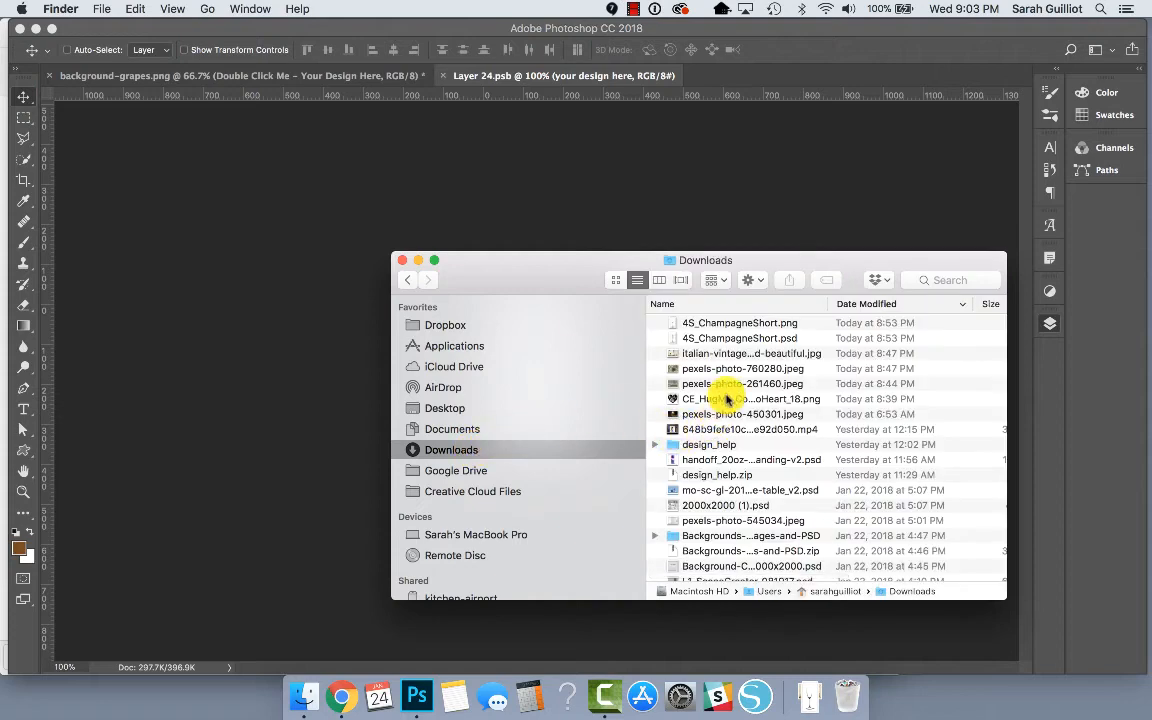
left_click(687, 397)
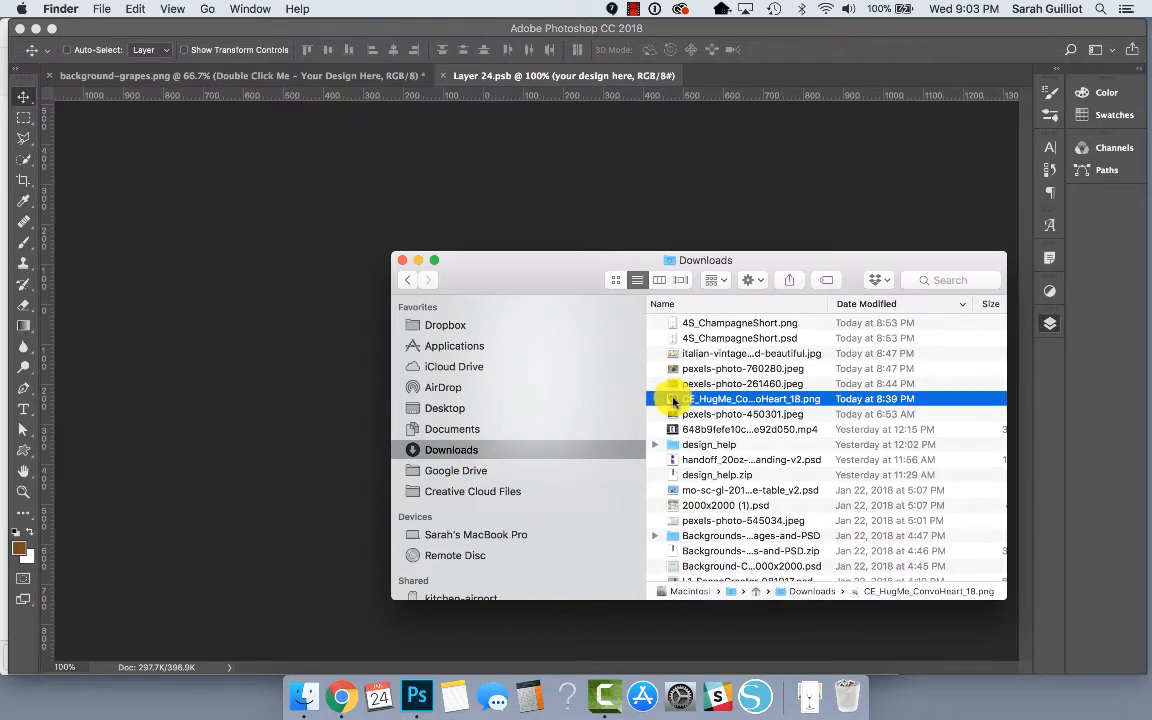
left_click_drag(581, 265, 727, 357)
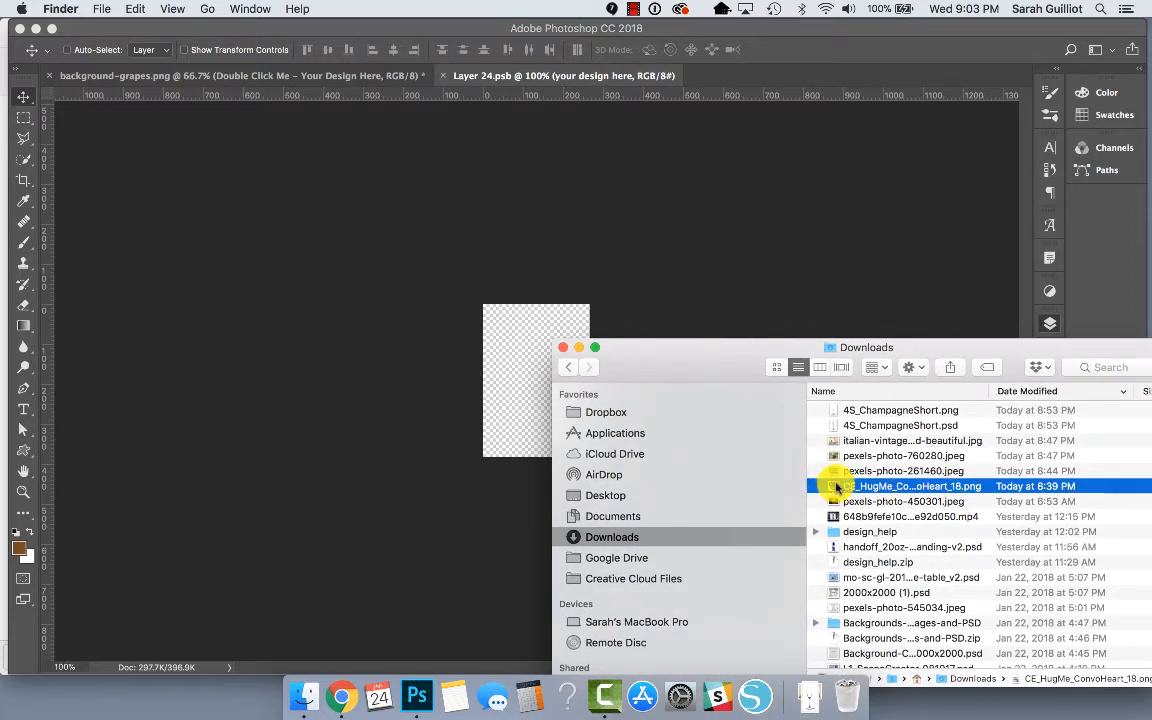
left_click_drag(836, 486, 419, 690)
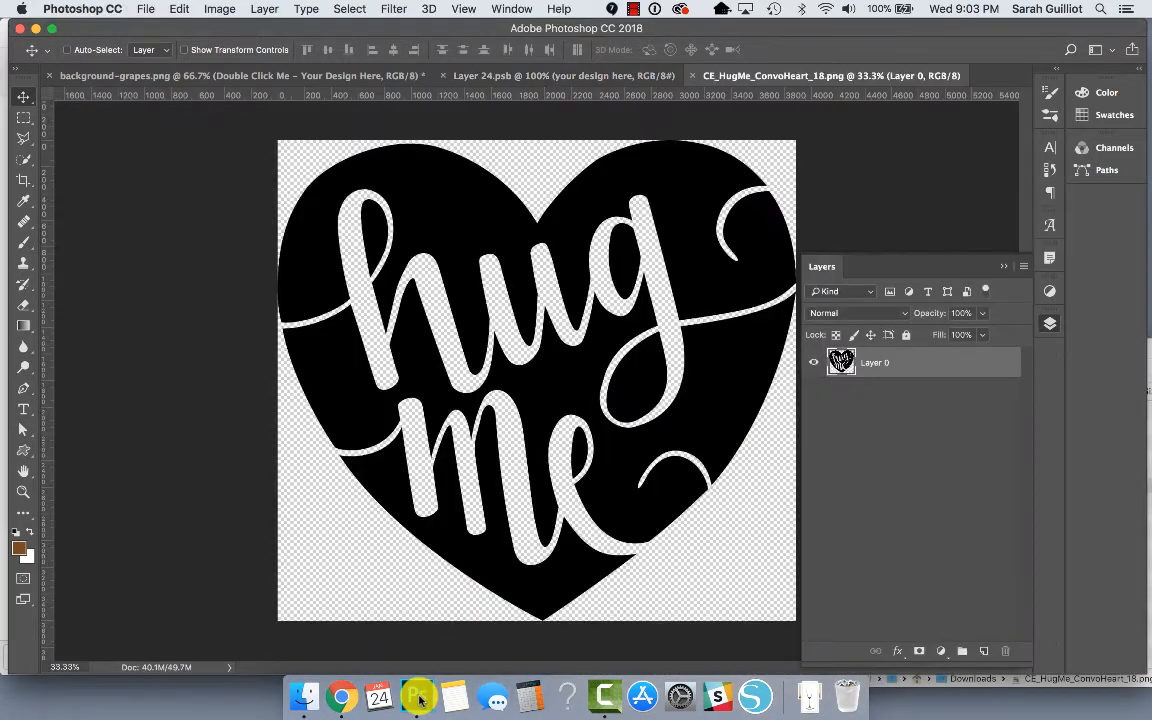
Step: Copy the entire heart artwork from CE_HugMe_ConvoHeart_18.png and paste it into Layer 24.psb
left_click(366, 8)
left_click(437, 28)
left_click(182, 9)
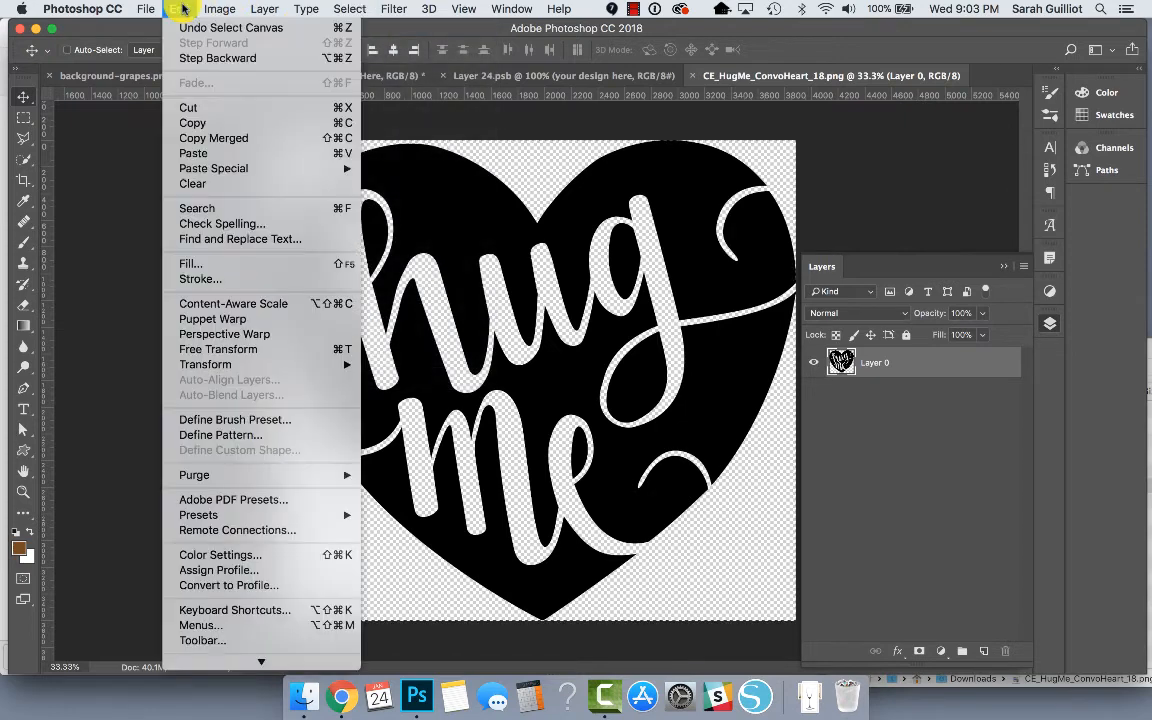
left_click(205, 123)
left_click(492, 75)
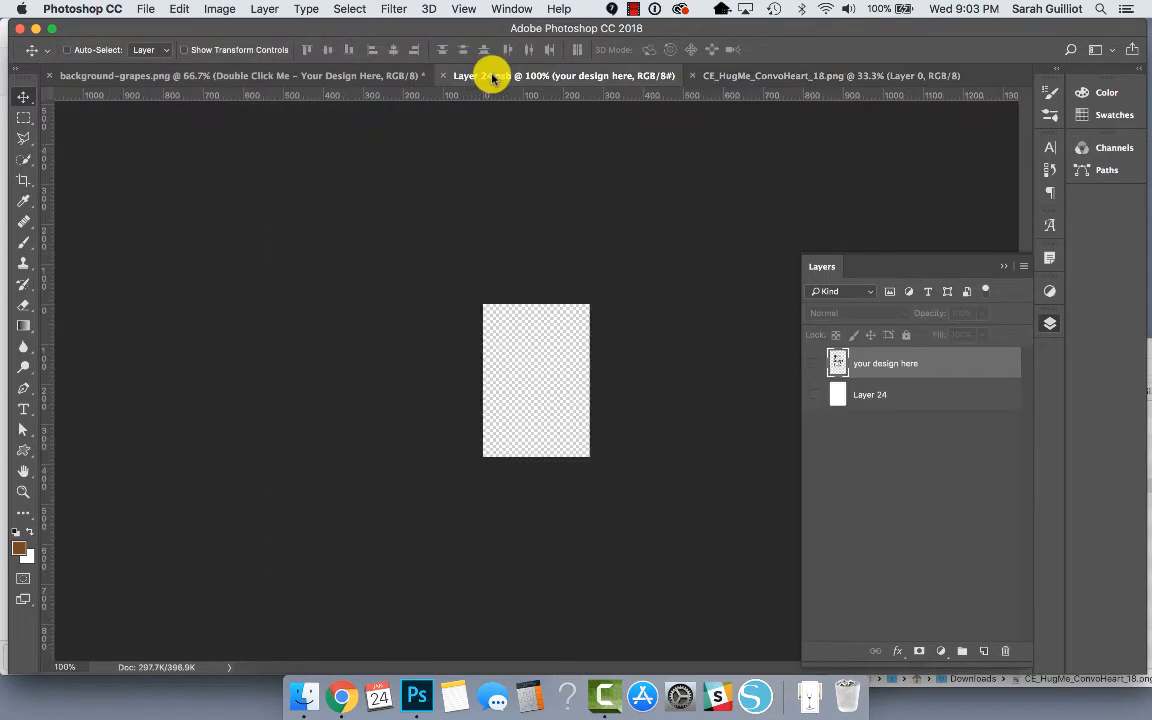
left_click(179, 9)
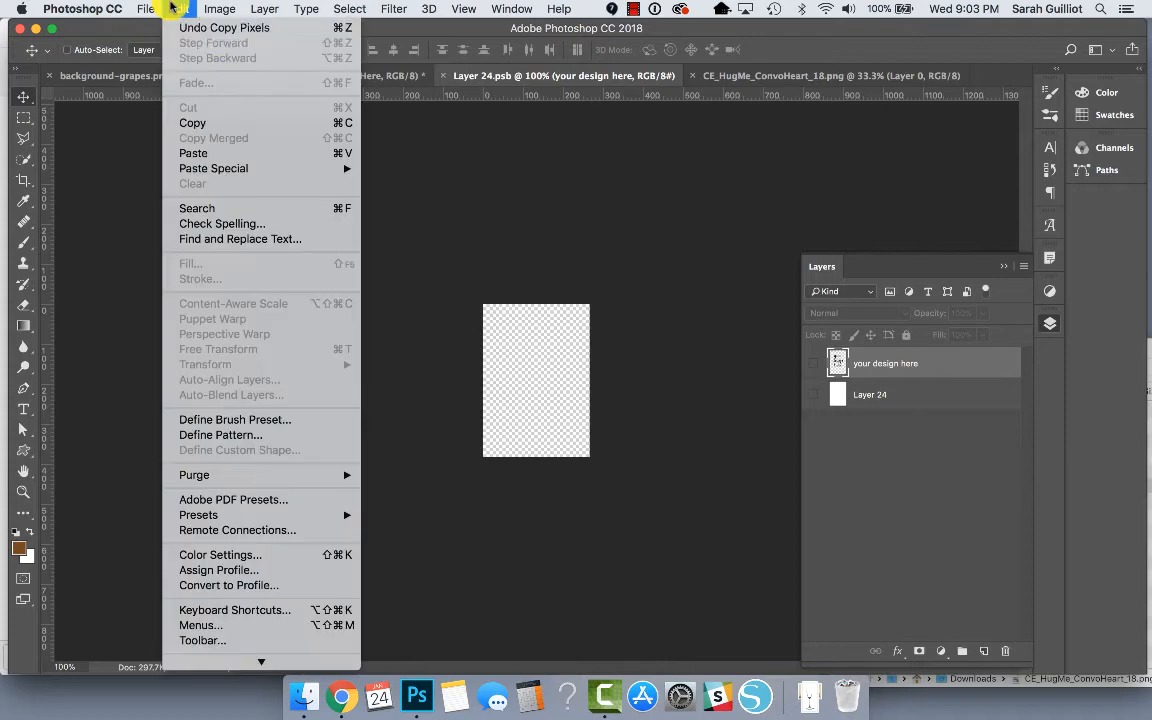
left_click(224, 152)
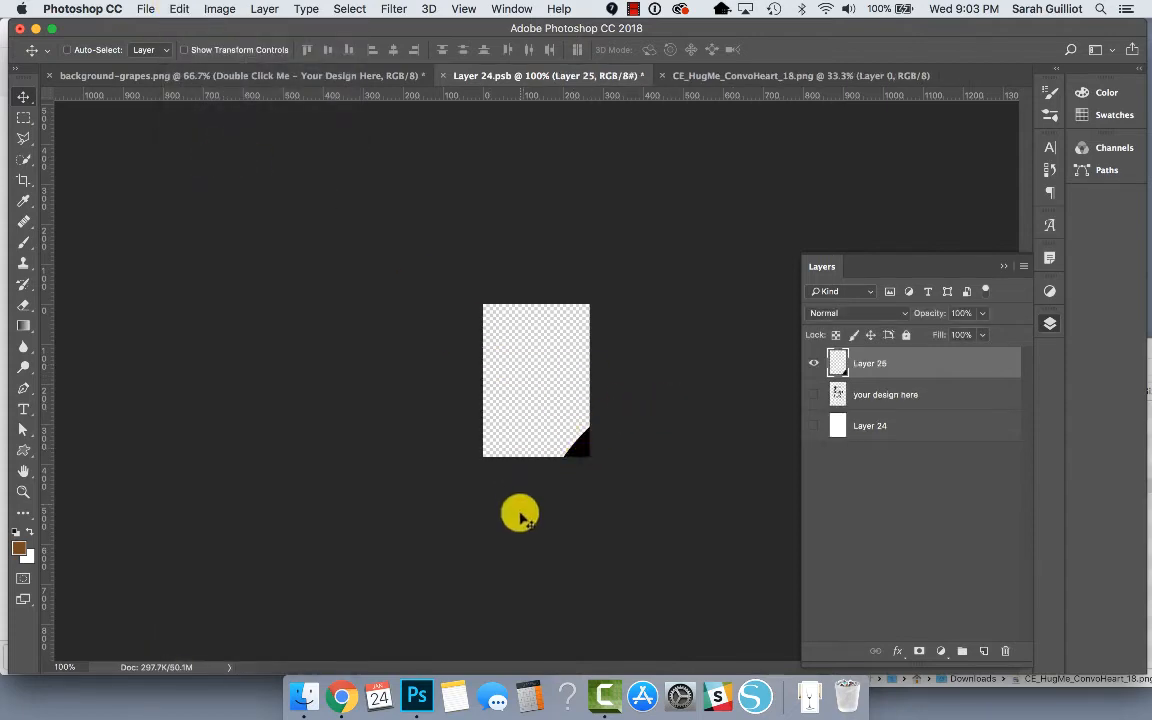
Step: Place CE_HugMe_ConvoHeart_18.png from the Downloads folder directly into Layer 24.psb and delete the oversized pasted heart layer
left_click(297, 690)
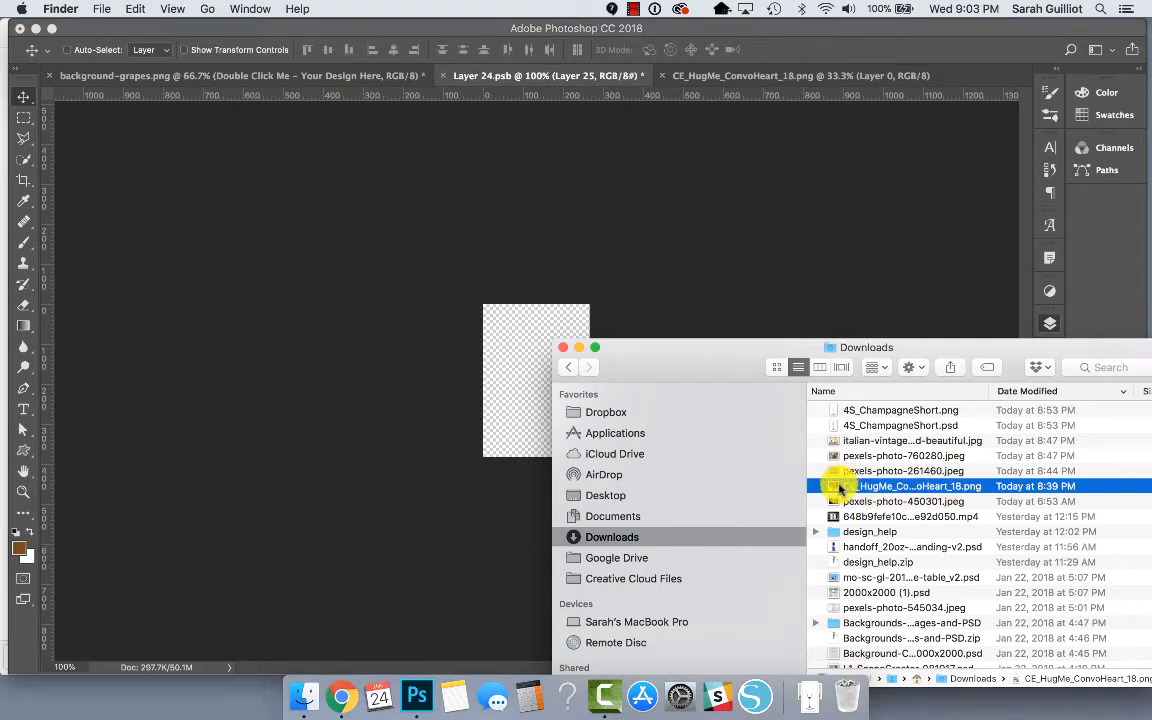
left_click_drag(836, 489, 548, 303)
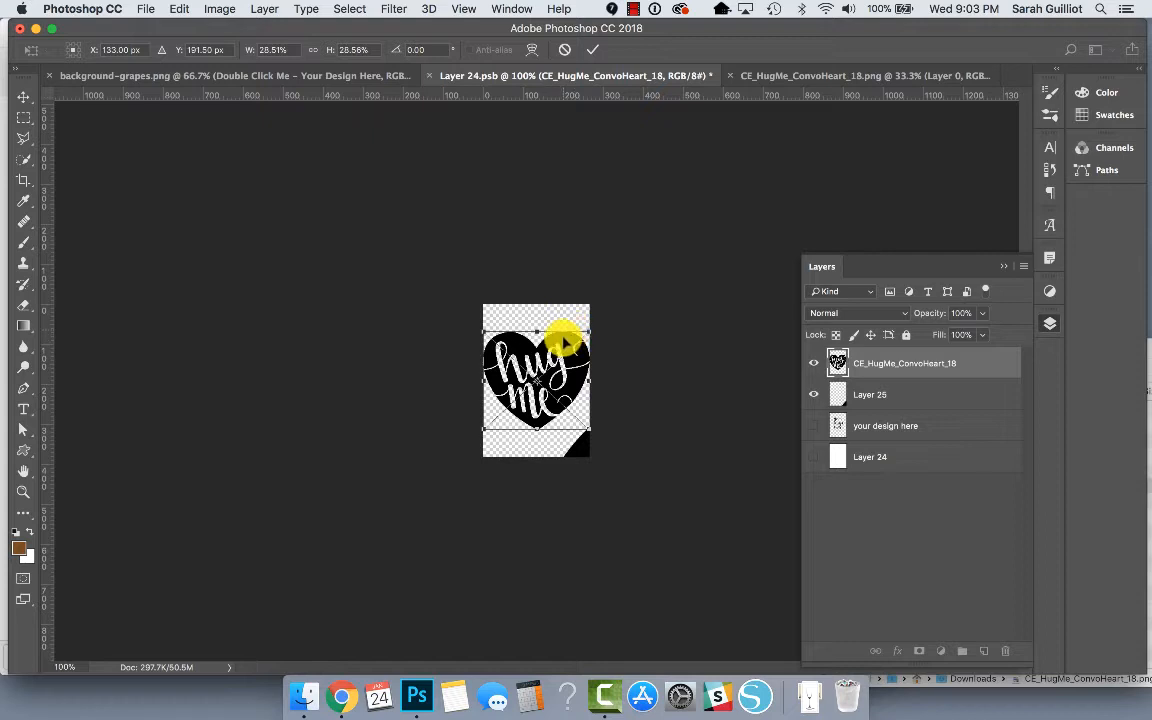
key("Return")
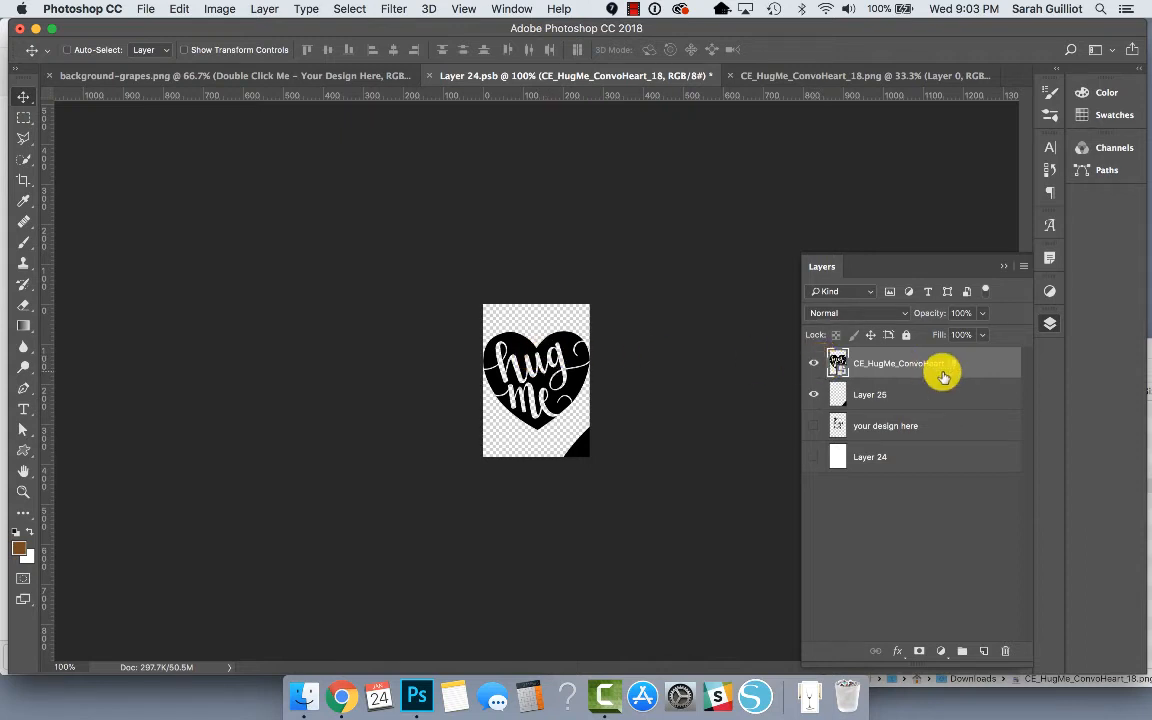
left_click(904, 399)
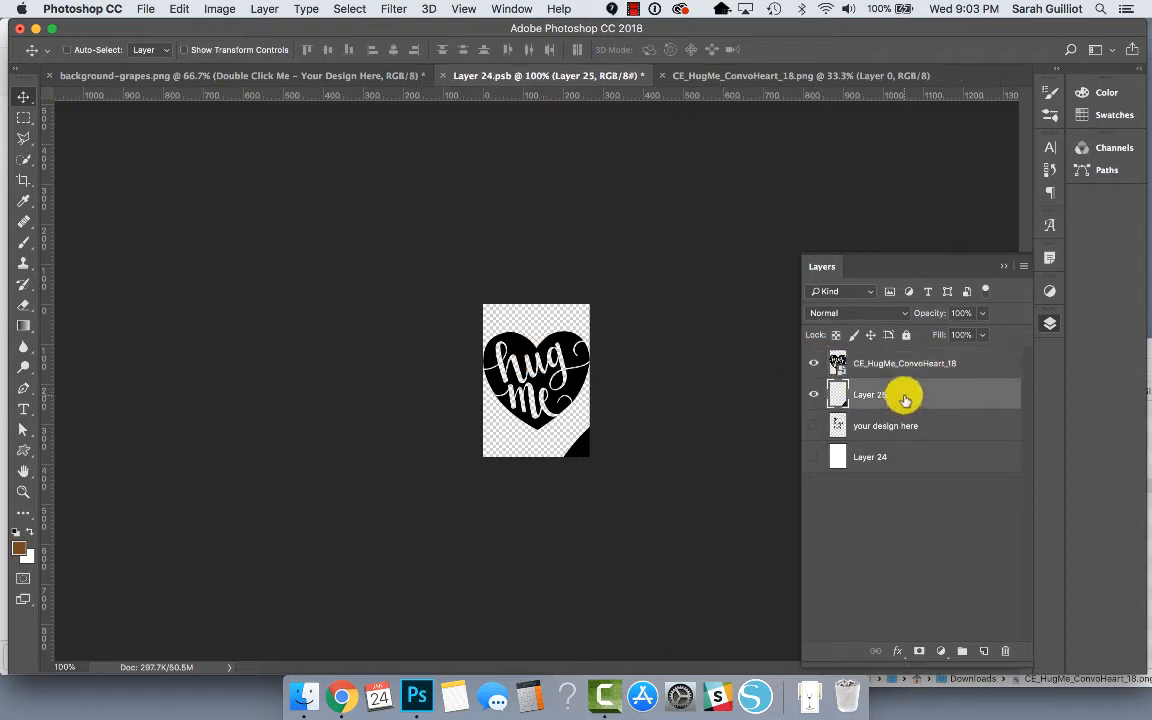
key("Delete")
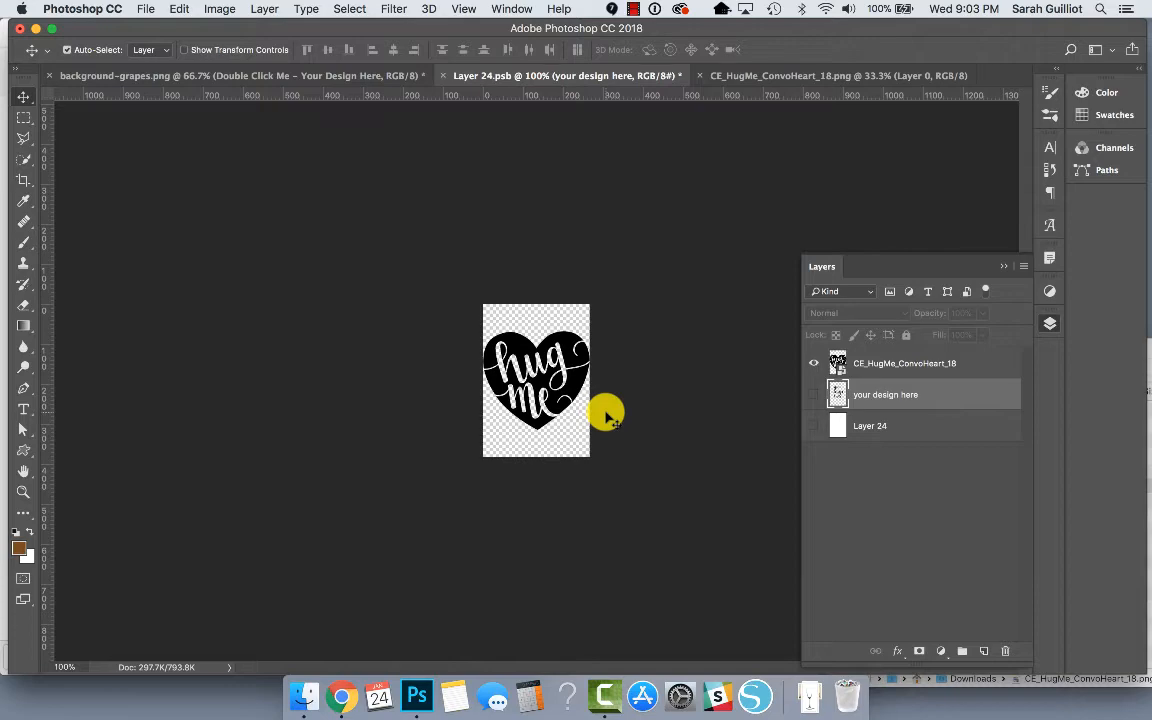
Step: Scale the placed heart proportionally about its center to about 19% and save the smart object
key("super+equal")
key("super+equal")
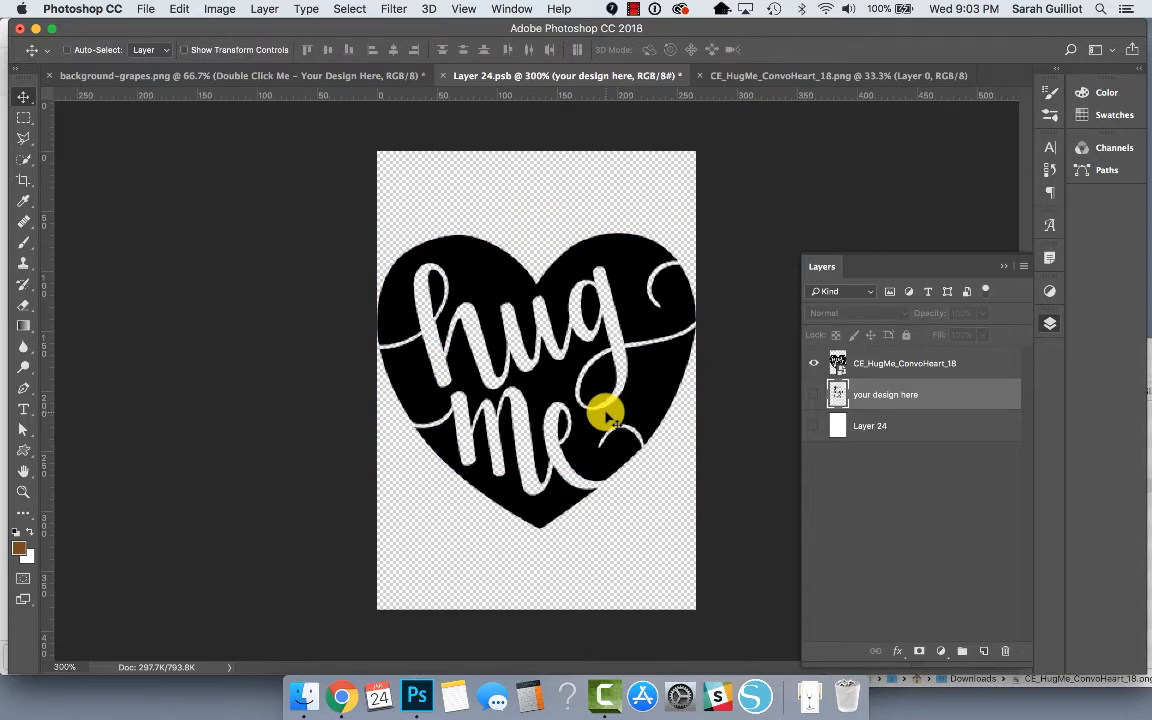
left_click(916, 368)
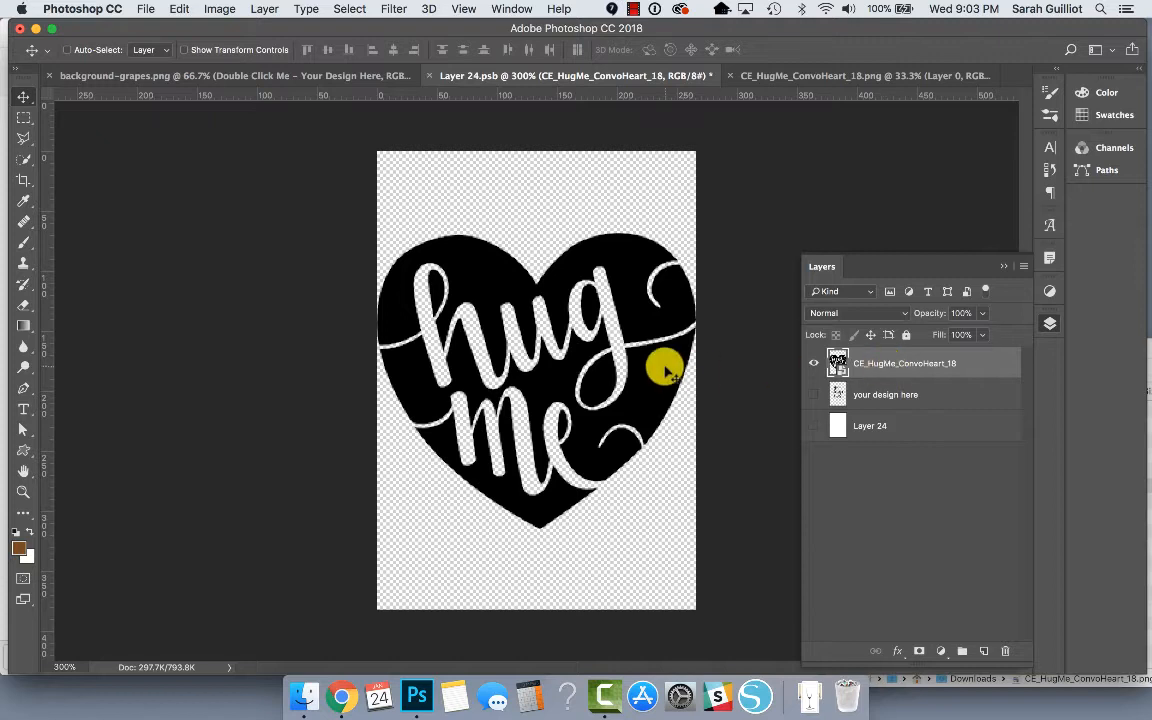
key("ctrl+t")
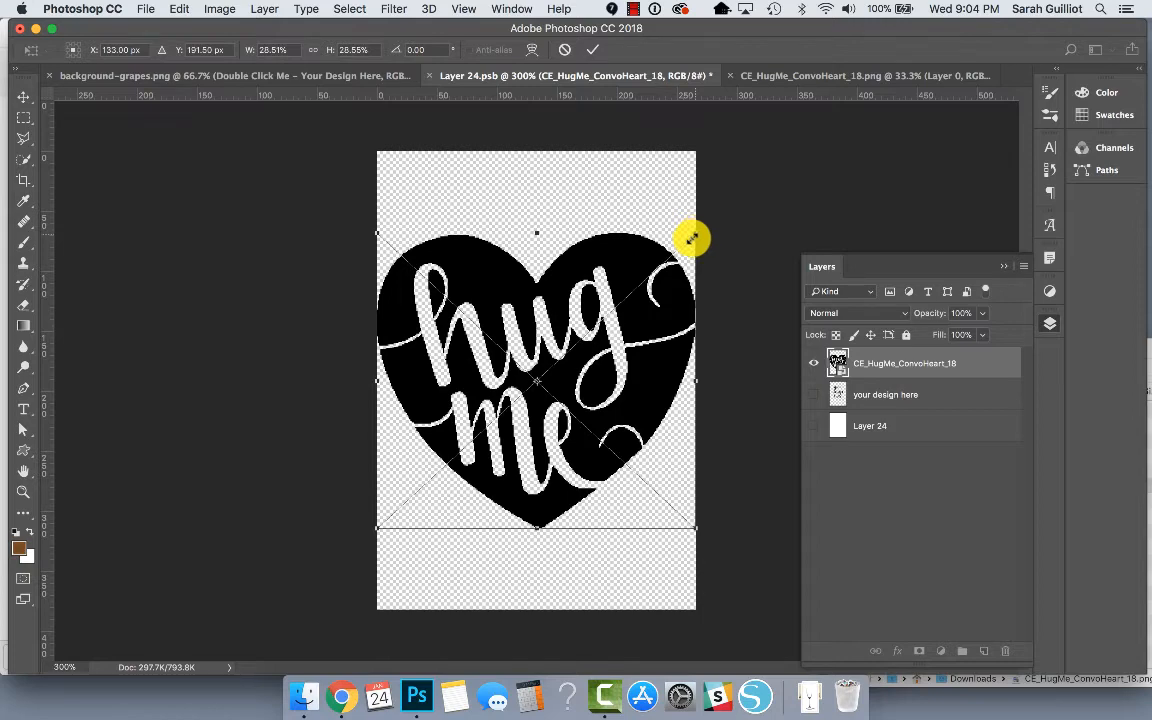
left_click_drag(692, 238, 645, 289)
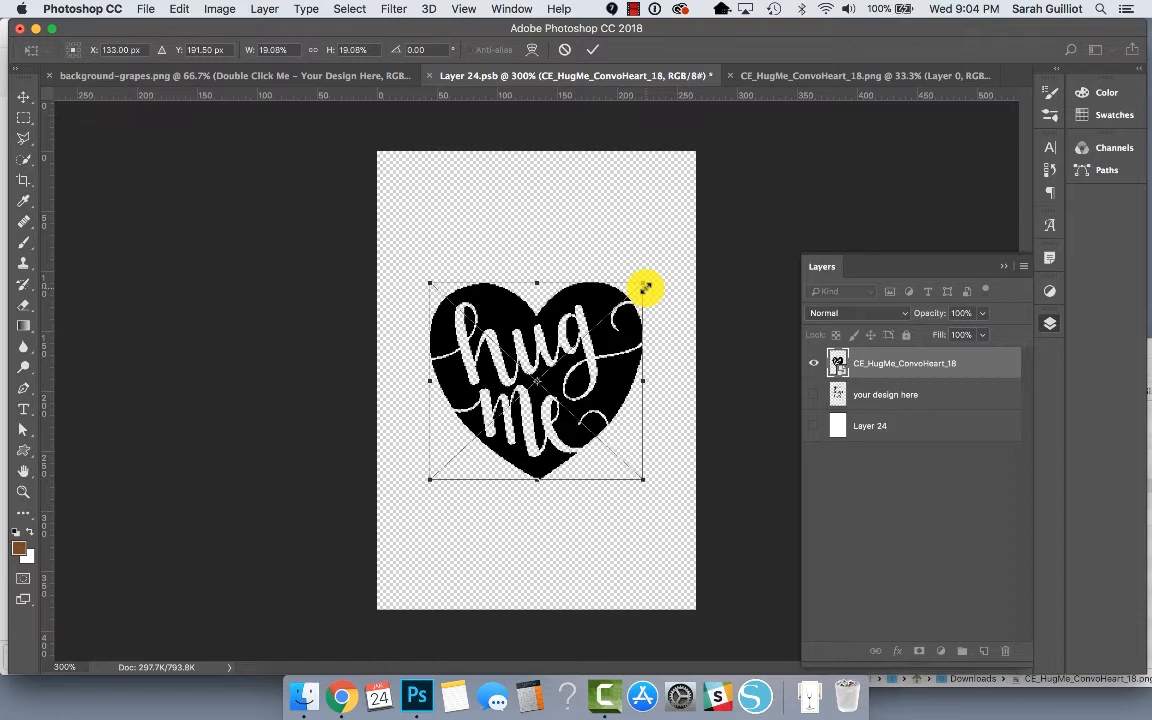
key("Return")
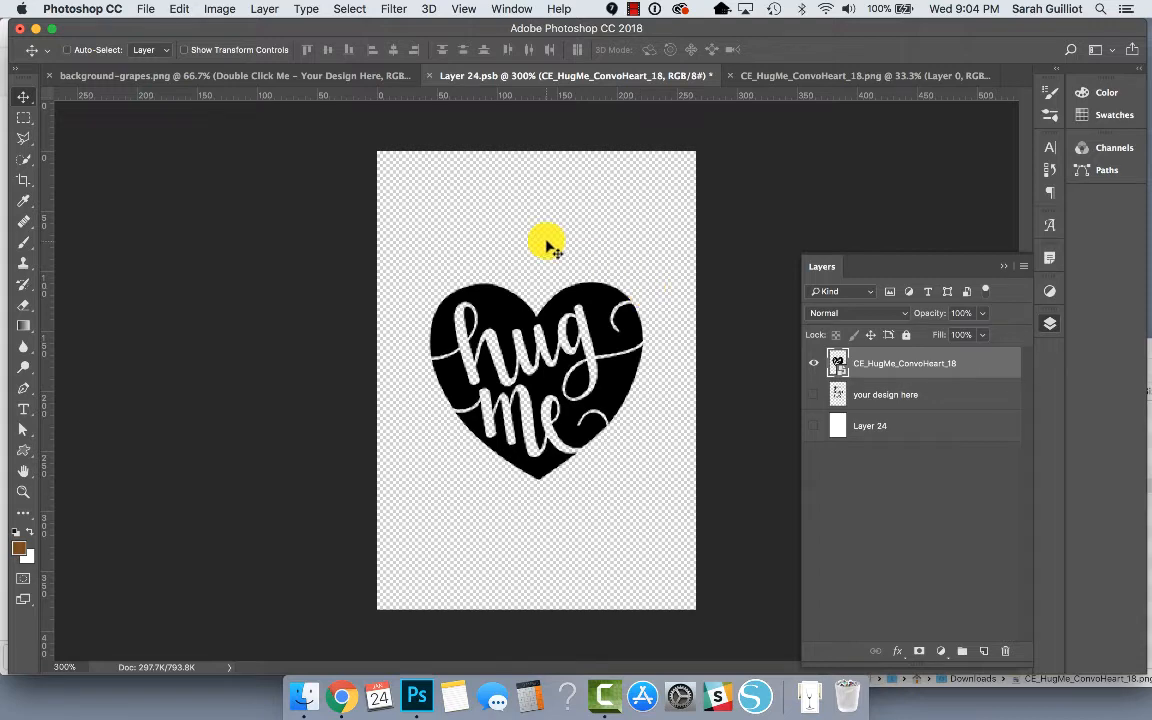
key("super+s")
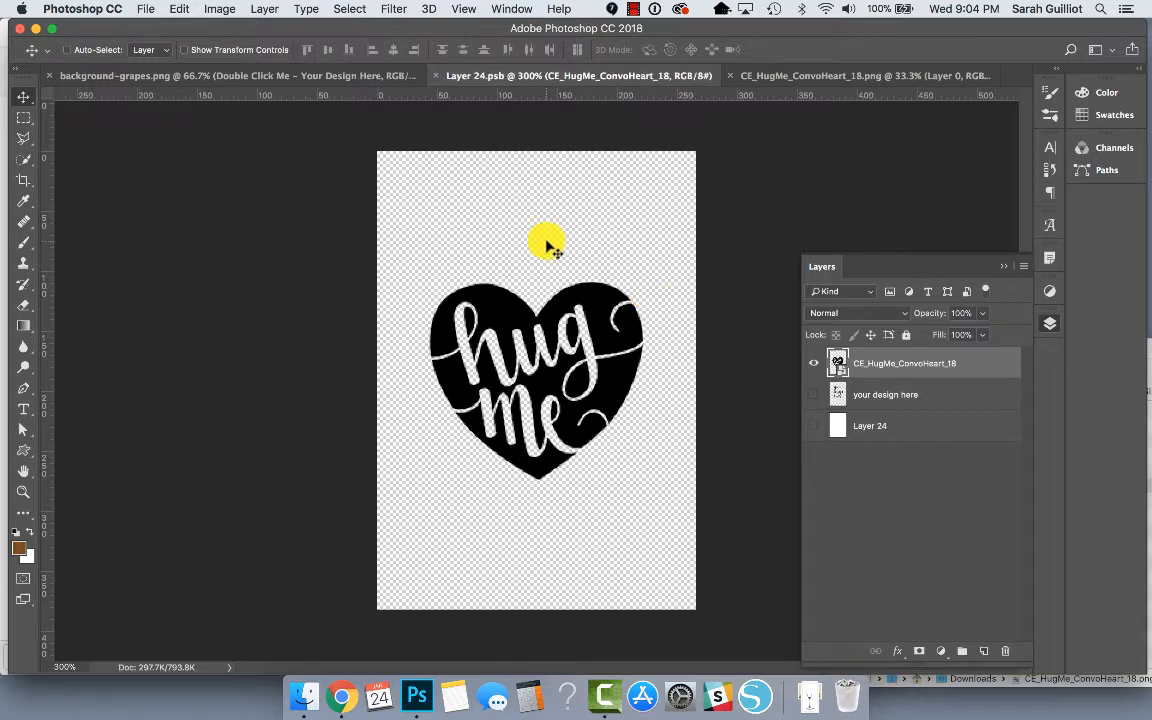
Step: Close CE_HugMe_ConvoHeart_18.png and check the heart on the glass in background-grapes.png
left_click(861, 77)
left_click(723, 76)
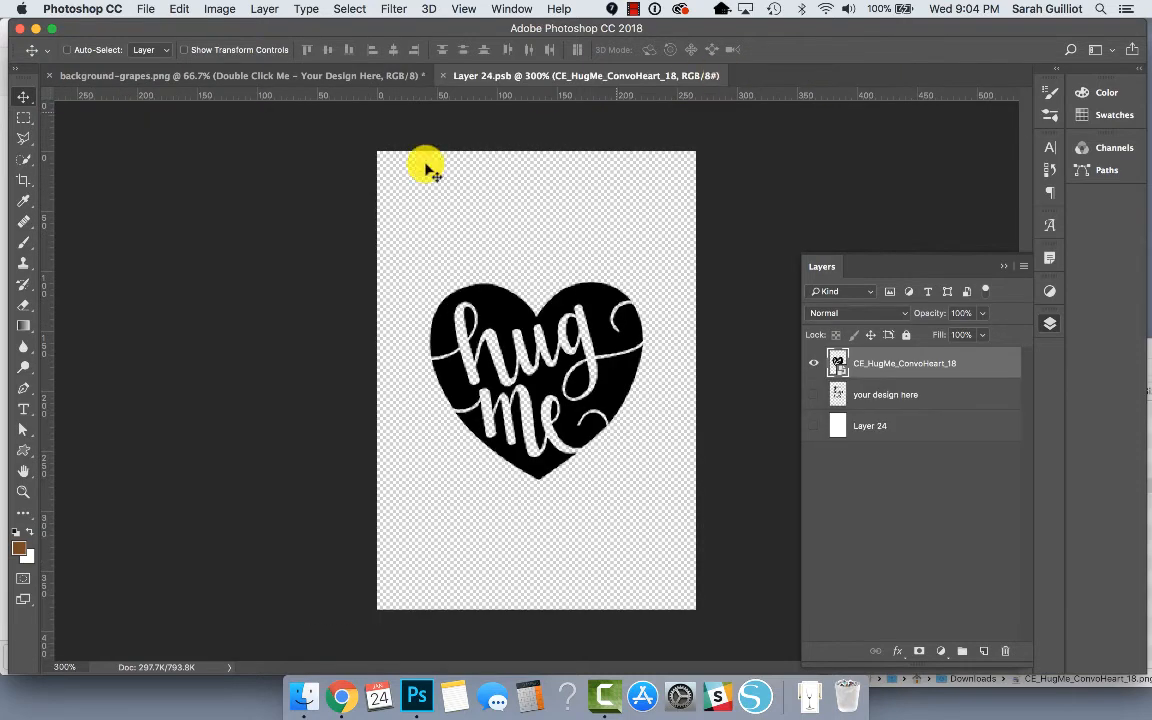
left_click(318, 77)
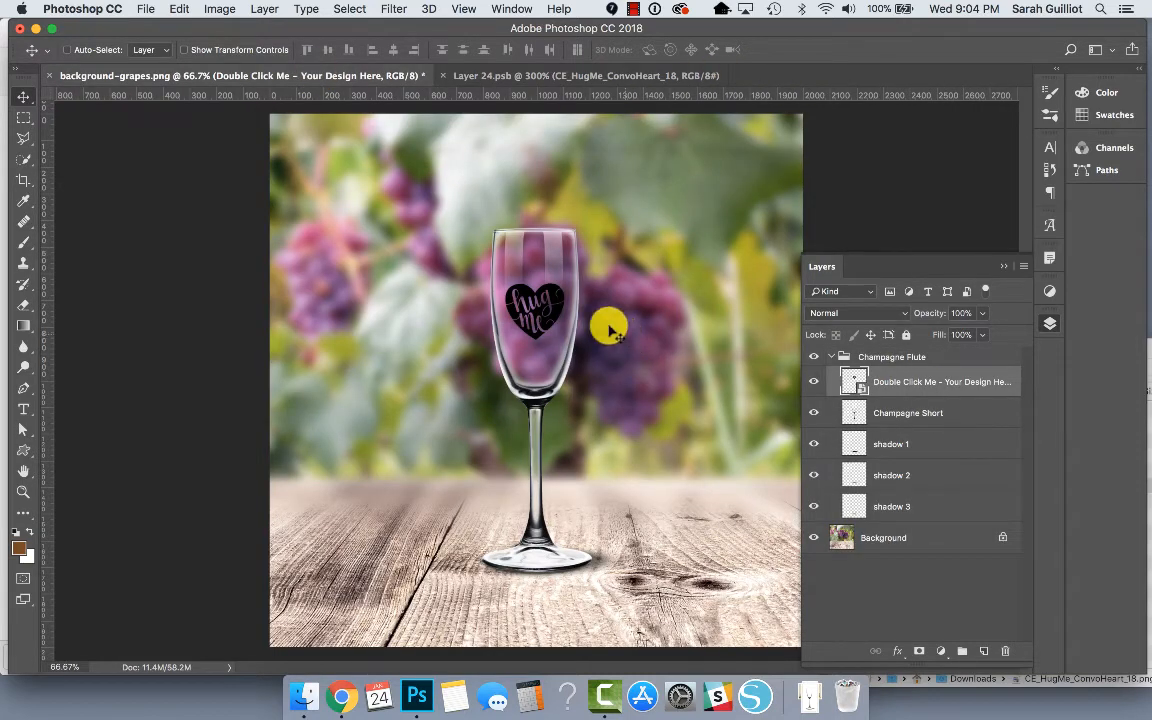
Step: Enlarge the heart slightly about its center in Layer 24.psb and save the smart object
left_click(527, 75)
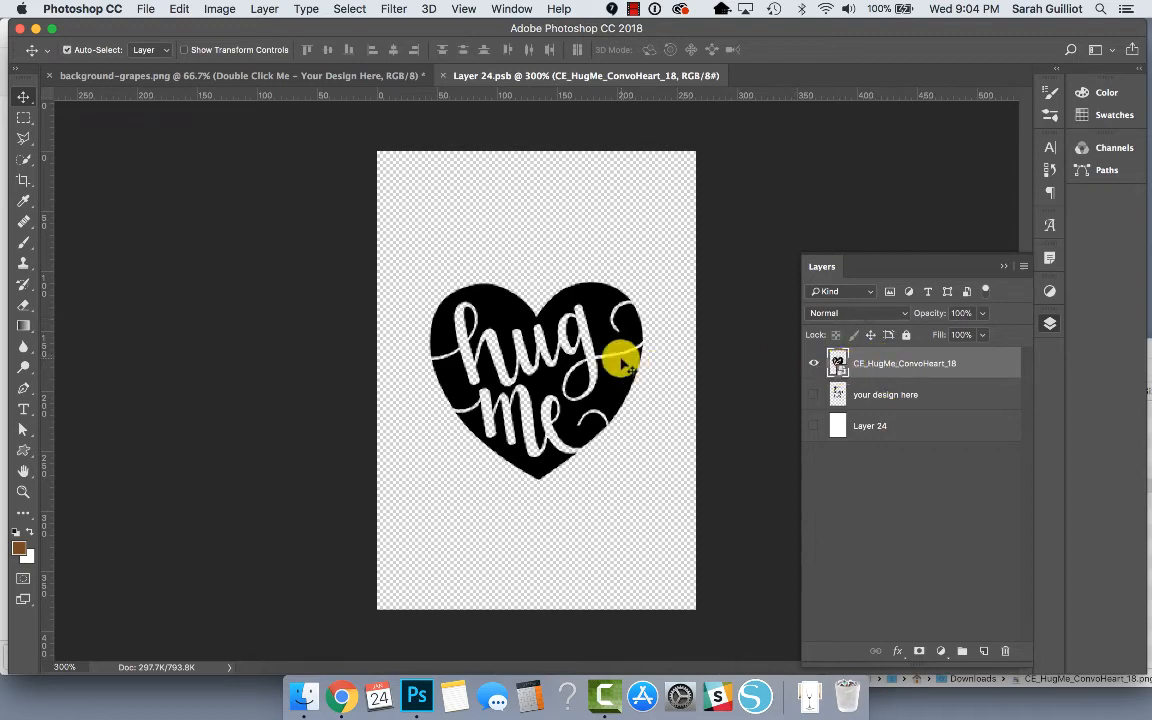
key("super+t")
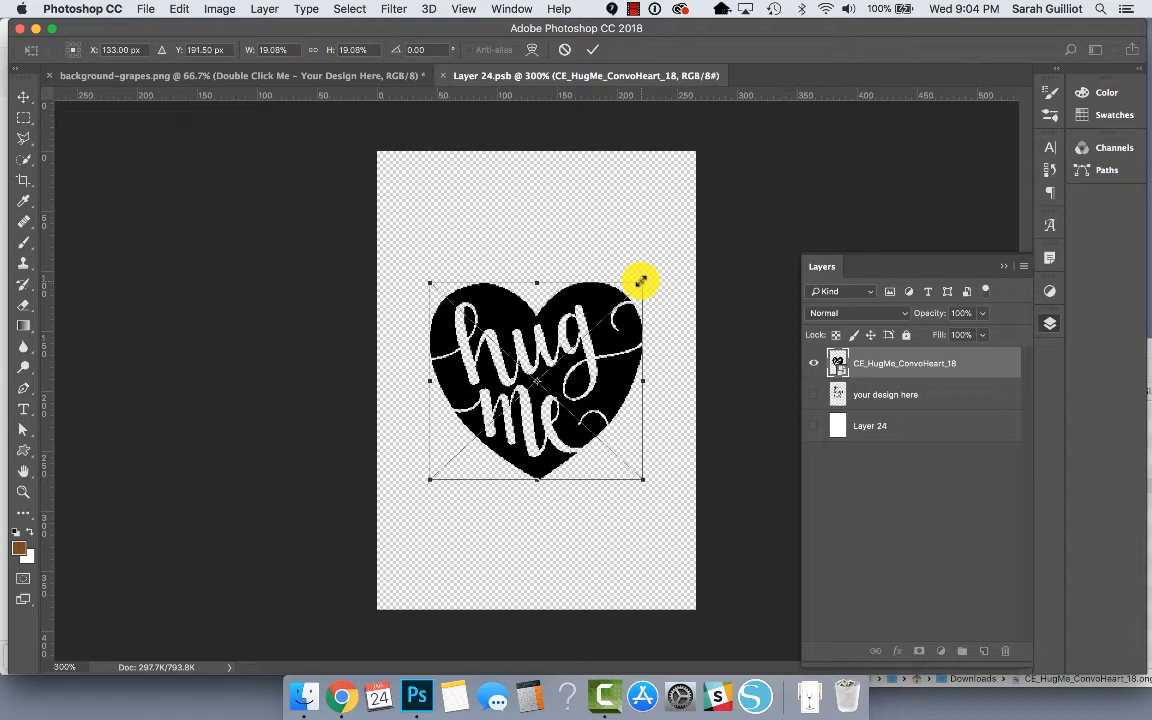
left_click_drag(645, 277, 656, 264)
key("Return")
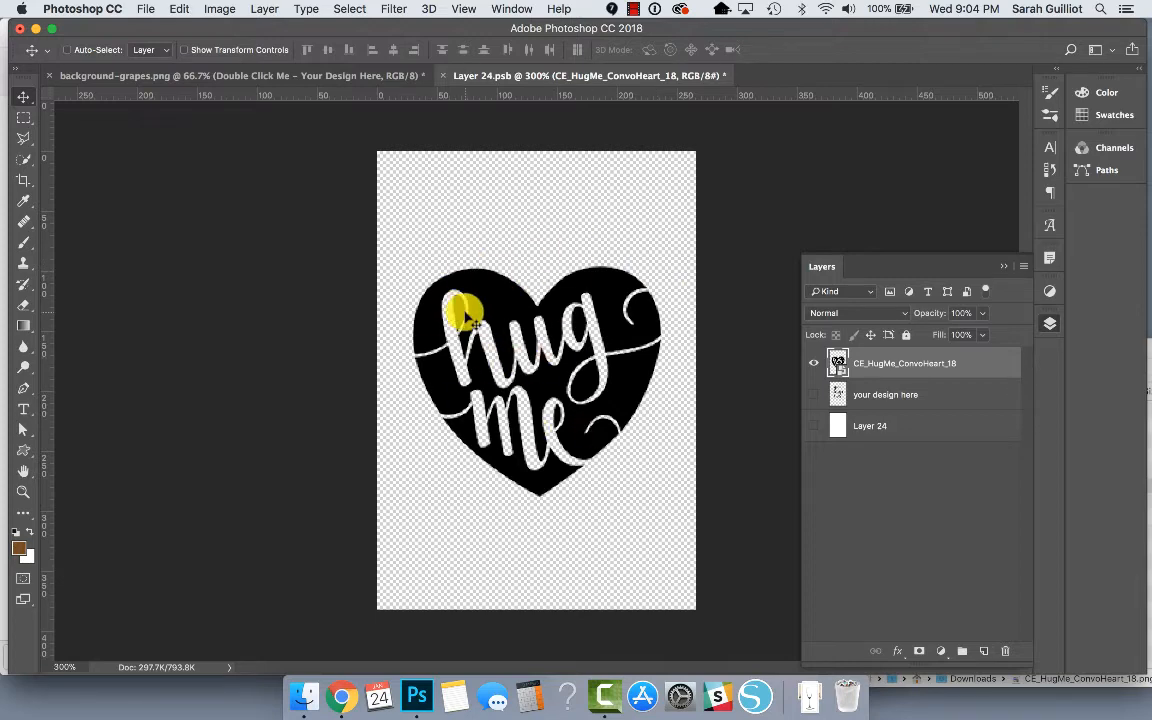
key("super+s")
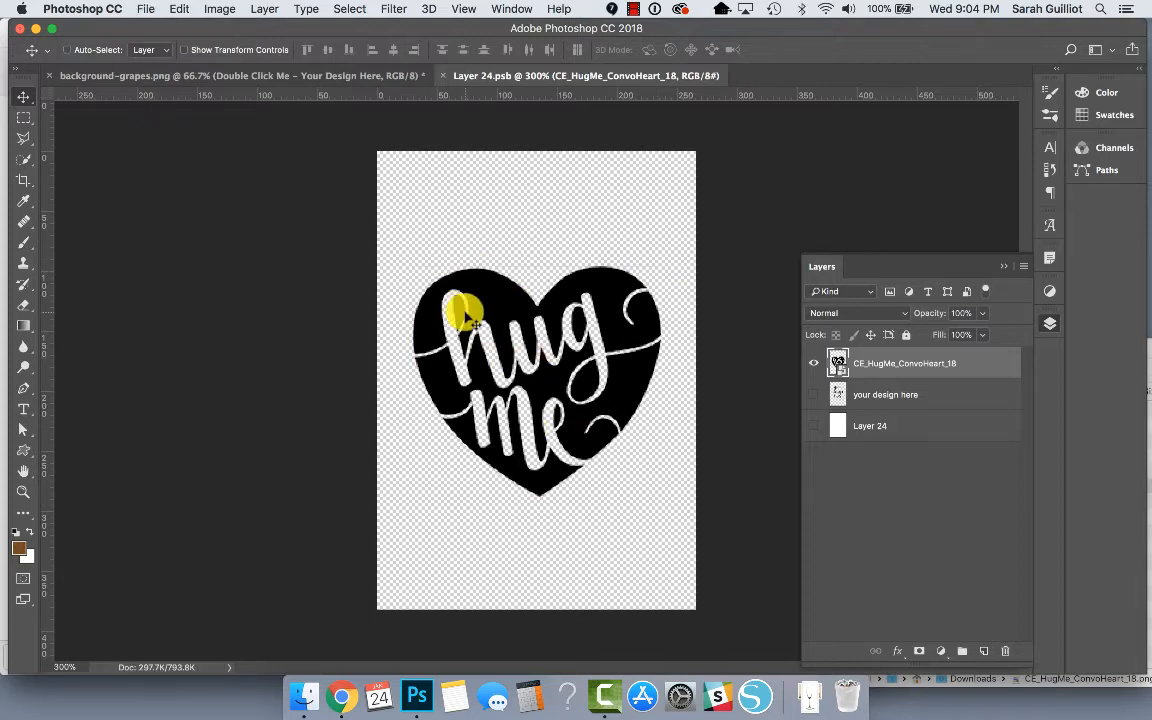
Step: Return to background-grapes.png and toggle the design layer's visibility to check the heart on the glass
left_click(323, 75)
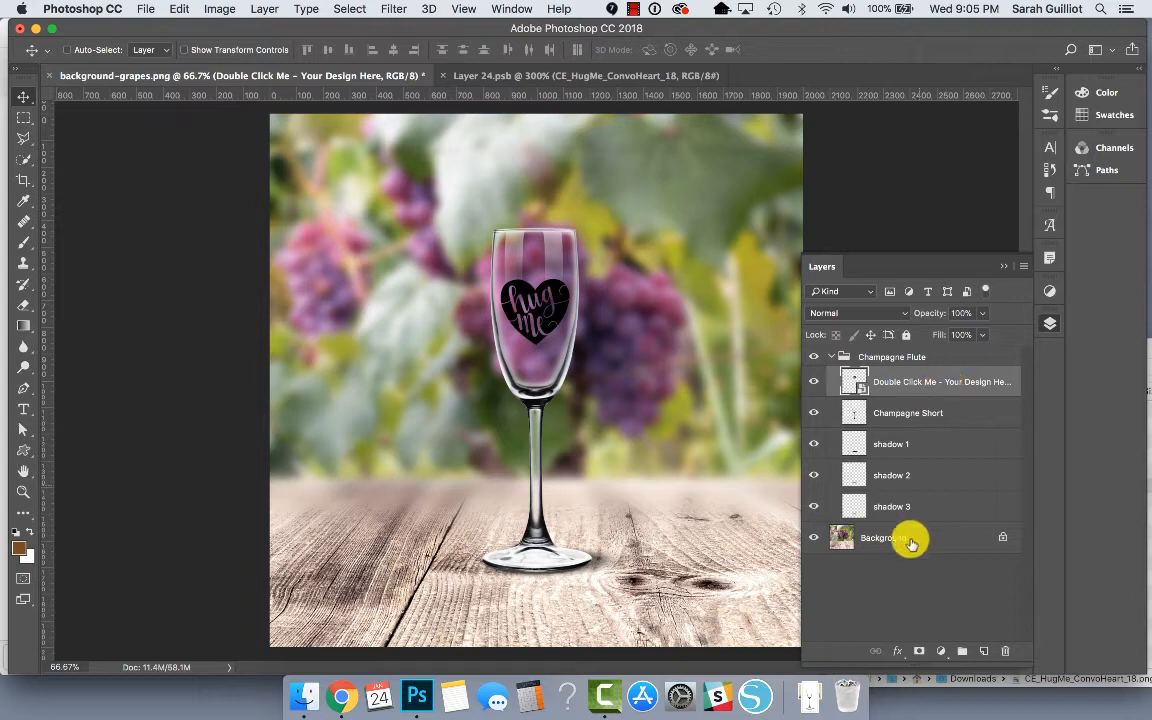
left_click(813, 385)
left_click(813, 388)
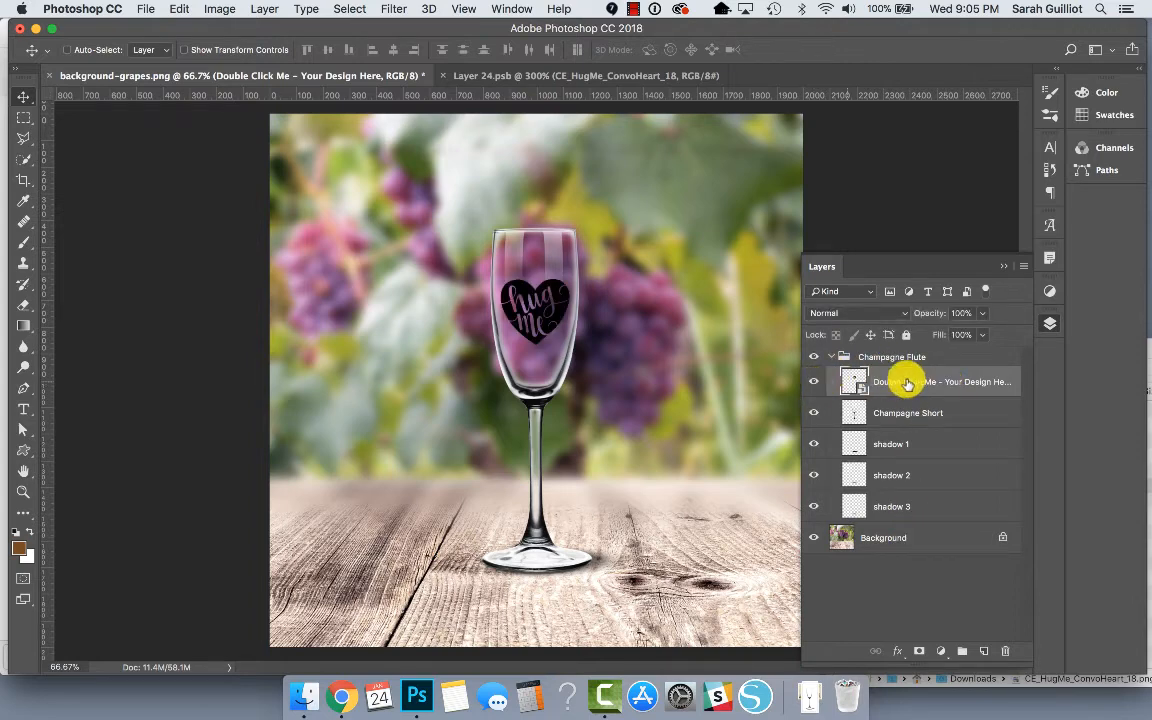
Step: Add a Color Overlay effect to the design layer, move its settings clear of the glass, and open the overlay color for editing
left_click(898, 652)
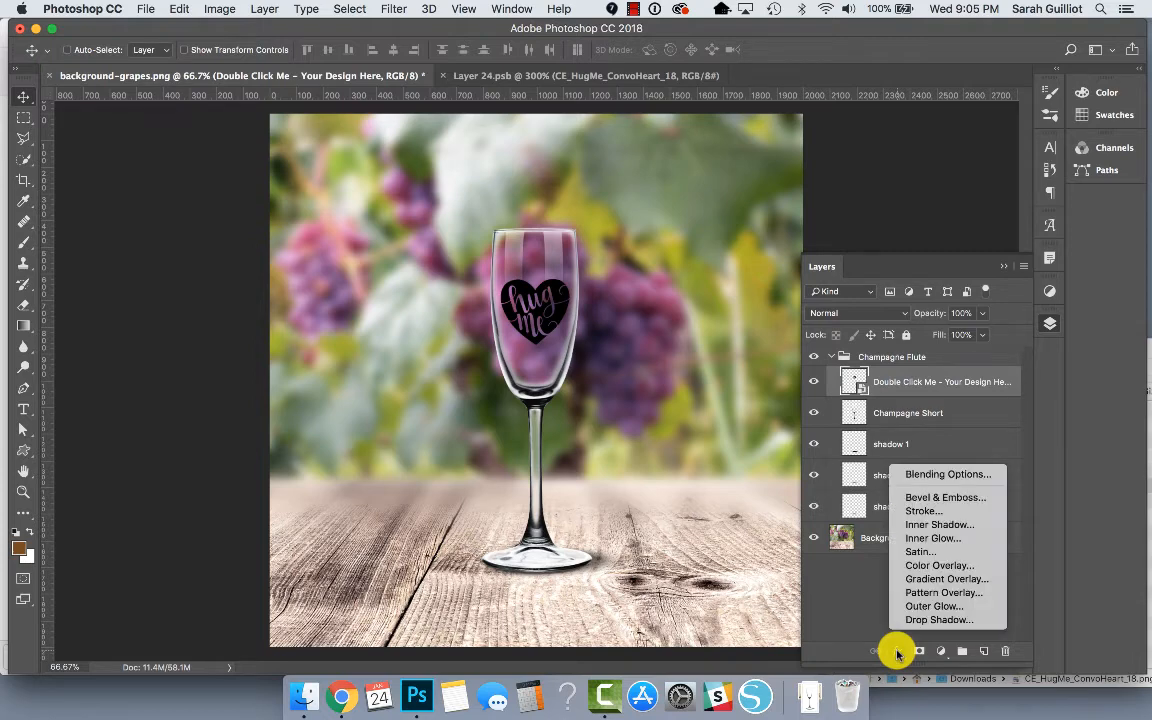
left_click(937, 566)
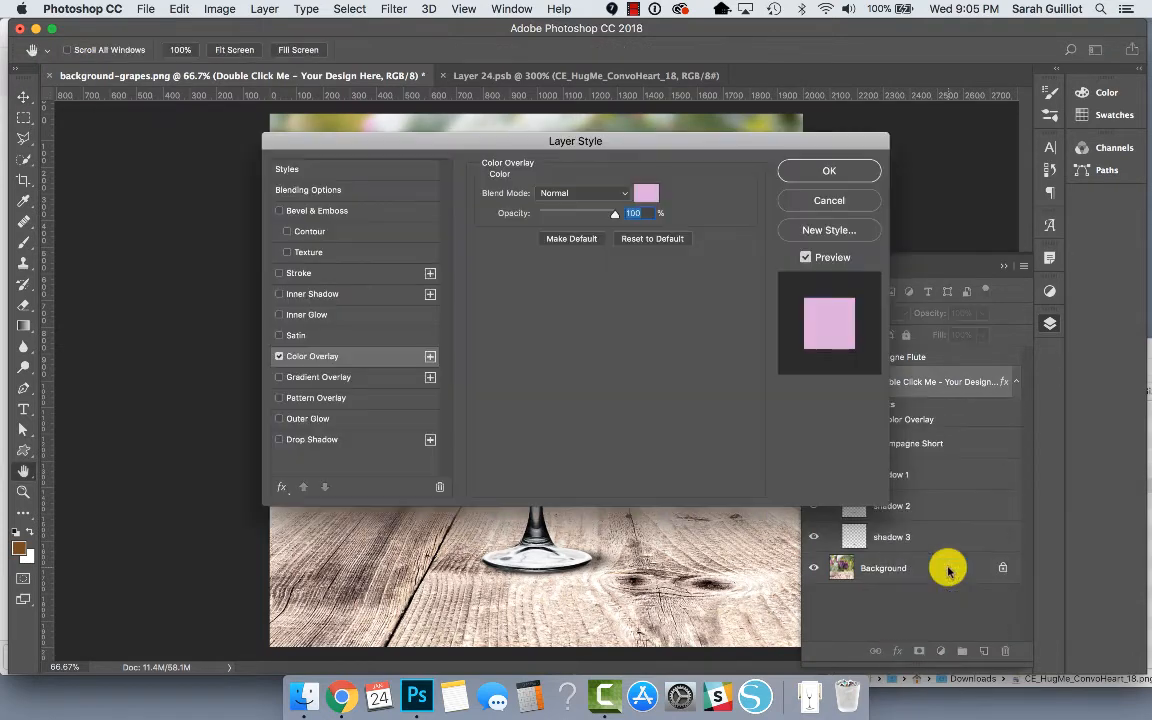
left_click_drag(800, 147, 280, 227)
left_click(135, 287)
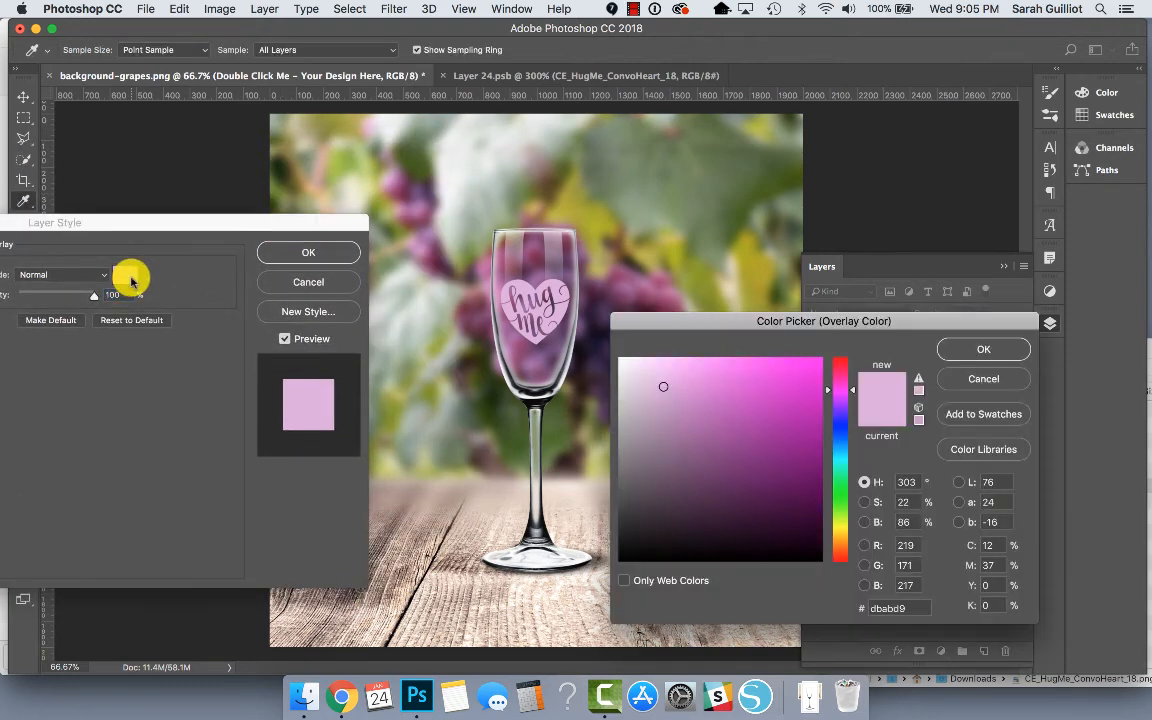
Step: Try black, white and a green sampled from the background leaves as the heart's overlay color
left_click_drag(687, 489, 608, 570)
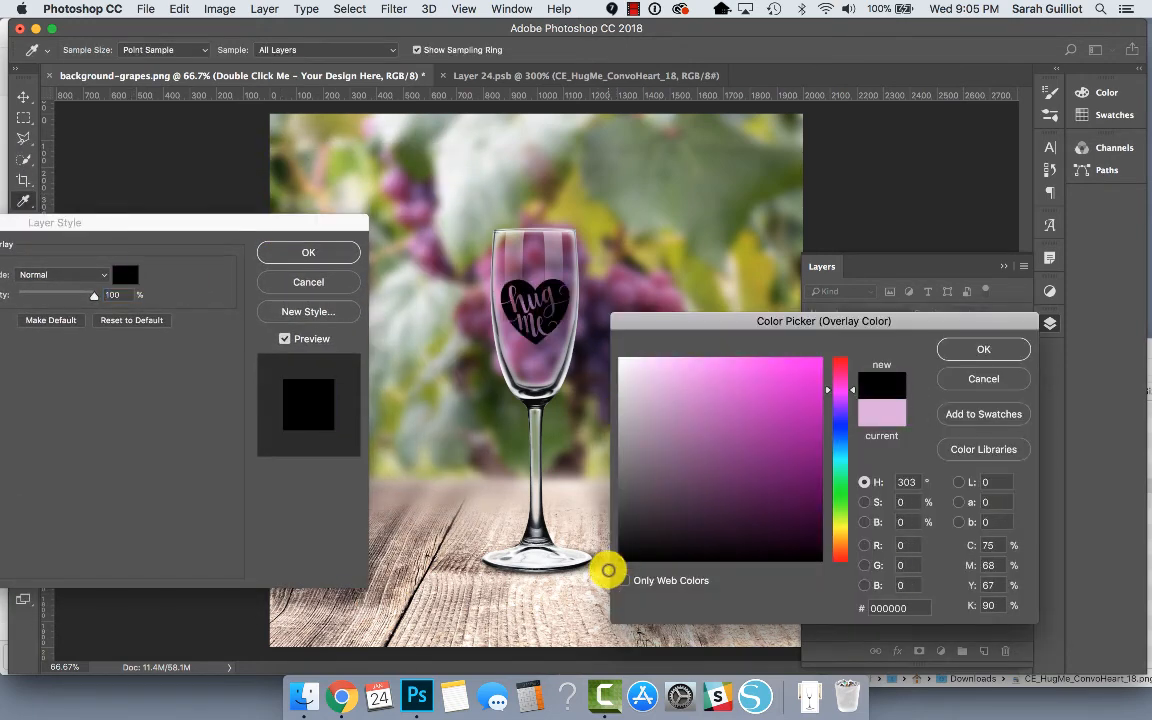
left_click_drag(656, 442, 594, 303)
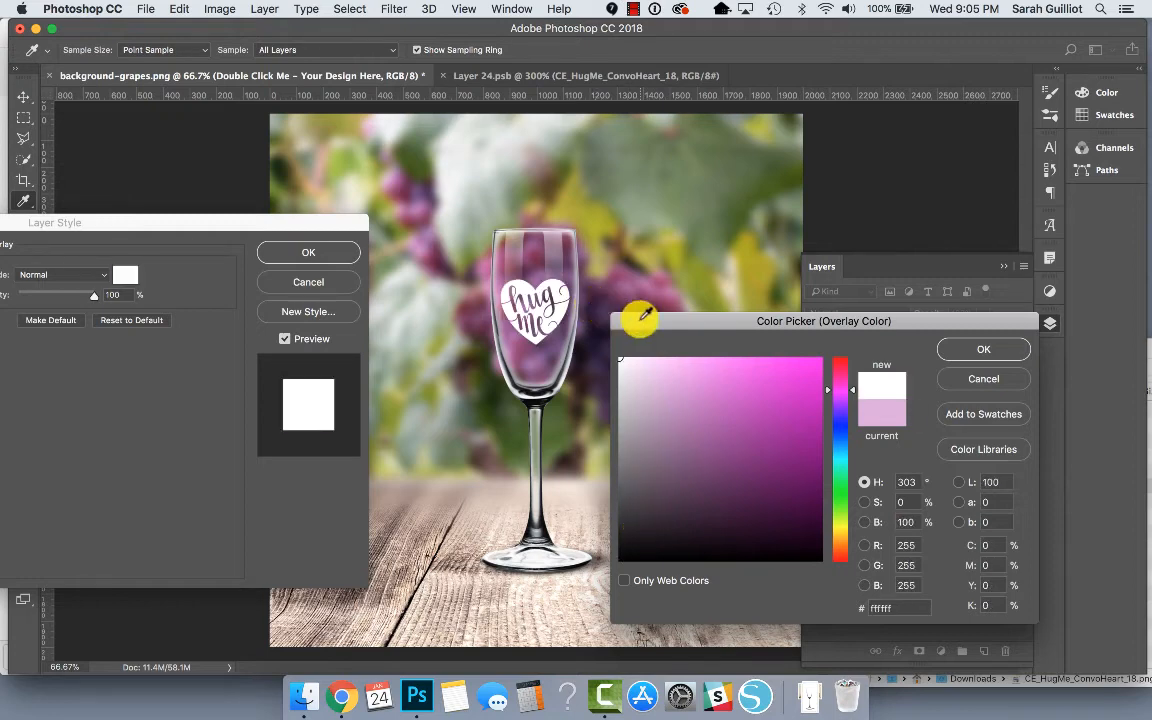
left_click(632, 220)
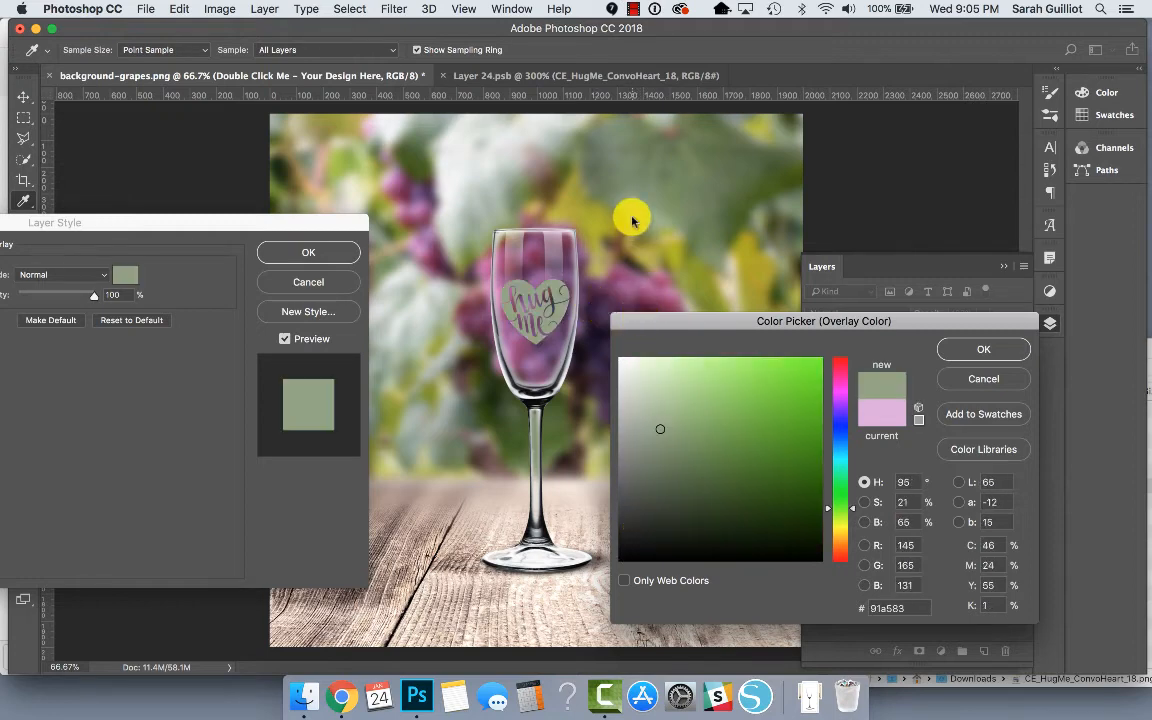
Step: Sample a tone from the grapes, lighten it to pale pink #e7c3e0, and apply it as the heart's overlay color
left_click(625, 286)
mouse_move(670, 417)
left_mouse_down()
mouse_move(662, 371)
mouse_move(650, 371)
mouse_move(650, 405)
left_mouse_up()
mouse_move(641, 380)
left_mouse_down()
mouse_move(643, 363)
mouse_move(653, 384)
left_mouse_up()
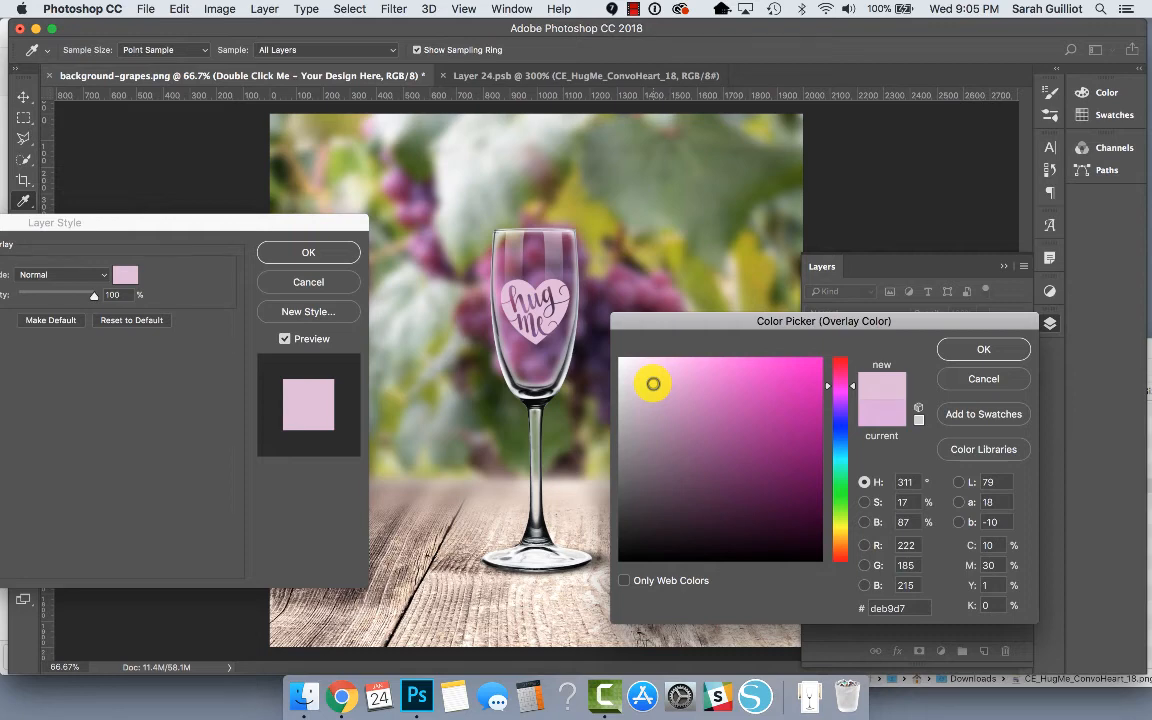
mouse_move(653, 383)
left_mouse_down()
mouse_move(661, 396)
mouse_move(651, 375)
mouse_move(659, 380)
left_mouse_up()
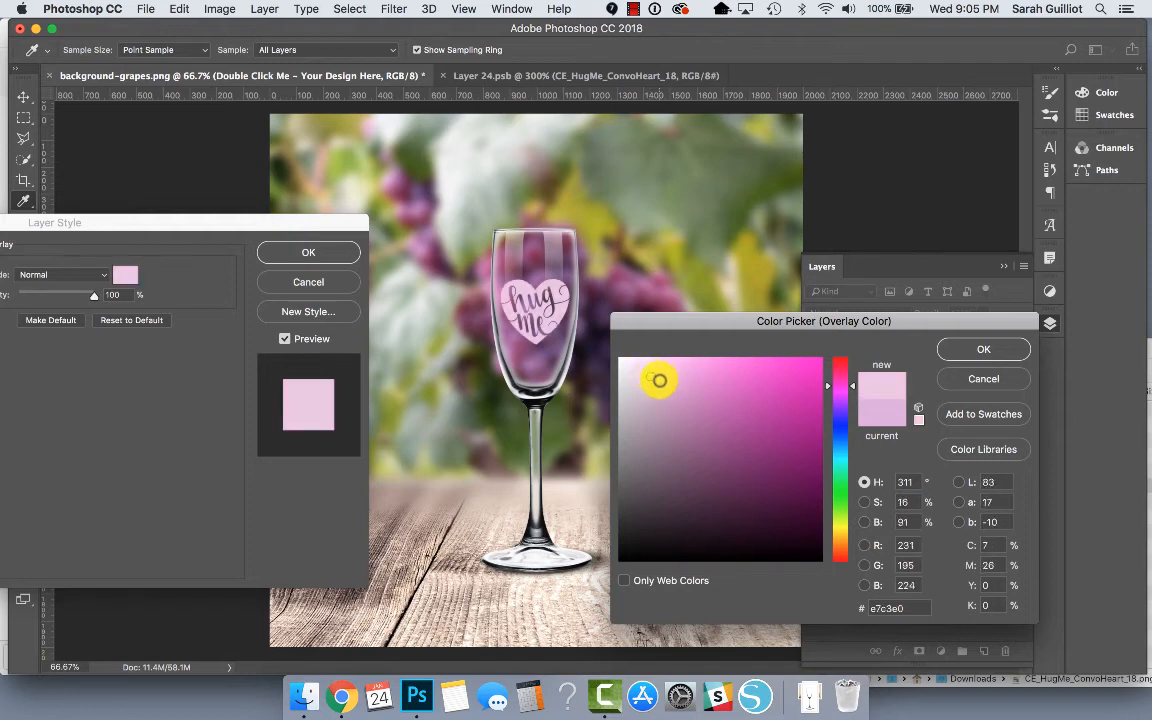
left_click(996, 347)
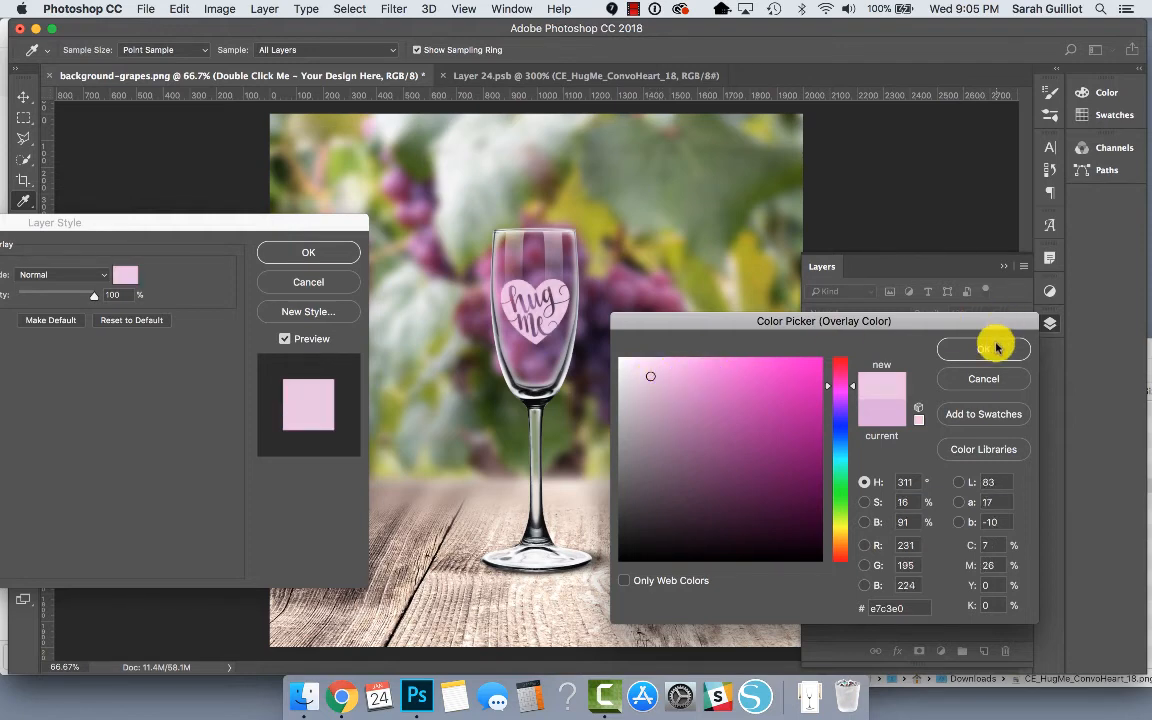
left_click(308, 252)
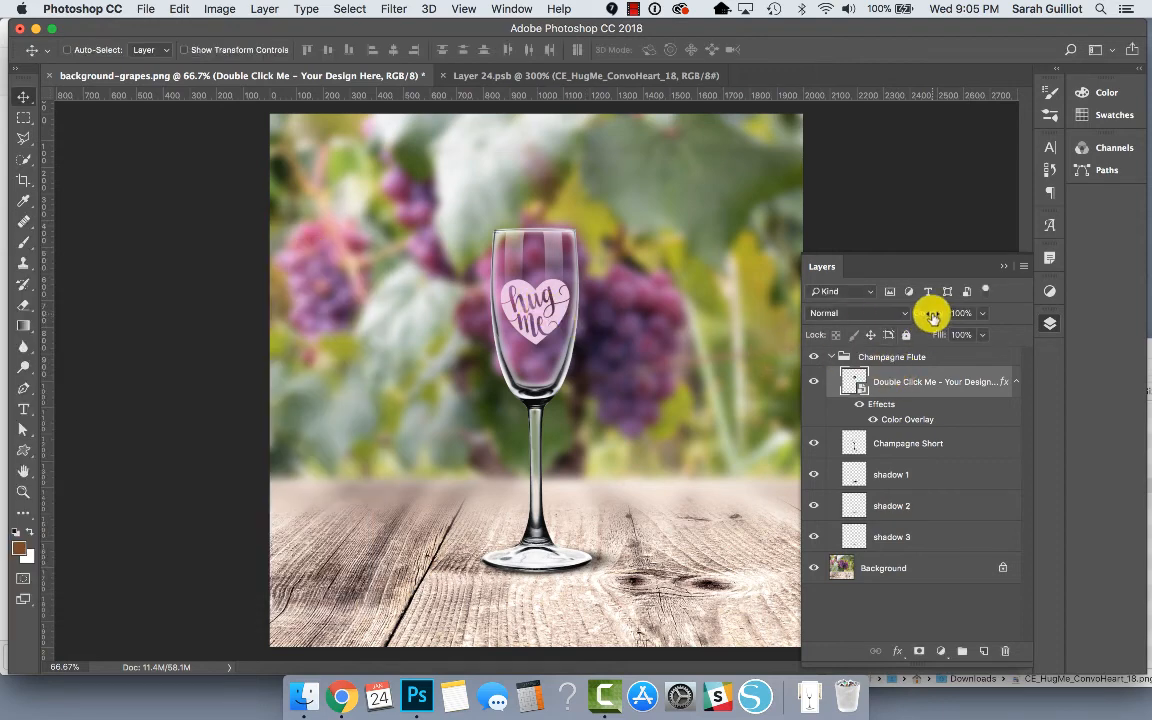
Step: Set the Champagne Flute group's opacity to 90%, and collapse the group and the layer list to view the mockup
left_click_drag(932, 316, 985, 308)
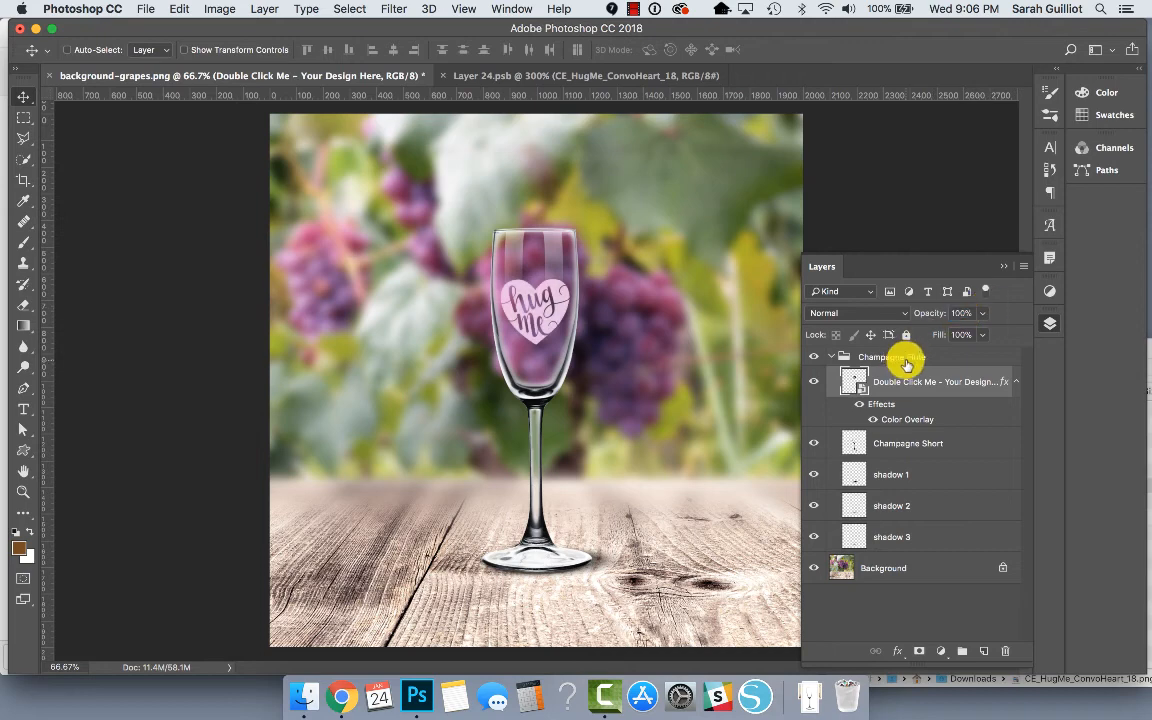
left_click(905, 359)
left_click(813, 357)
left_click(813, 357)
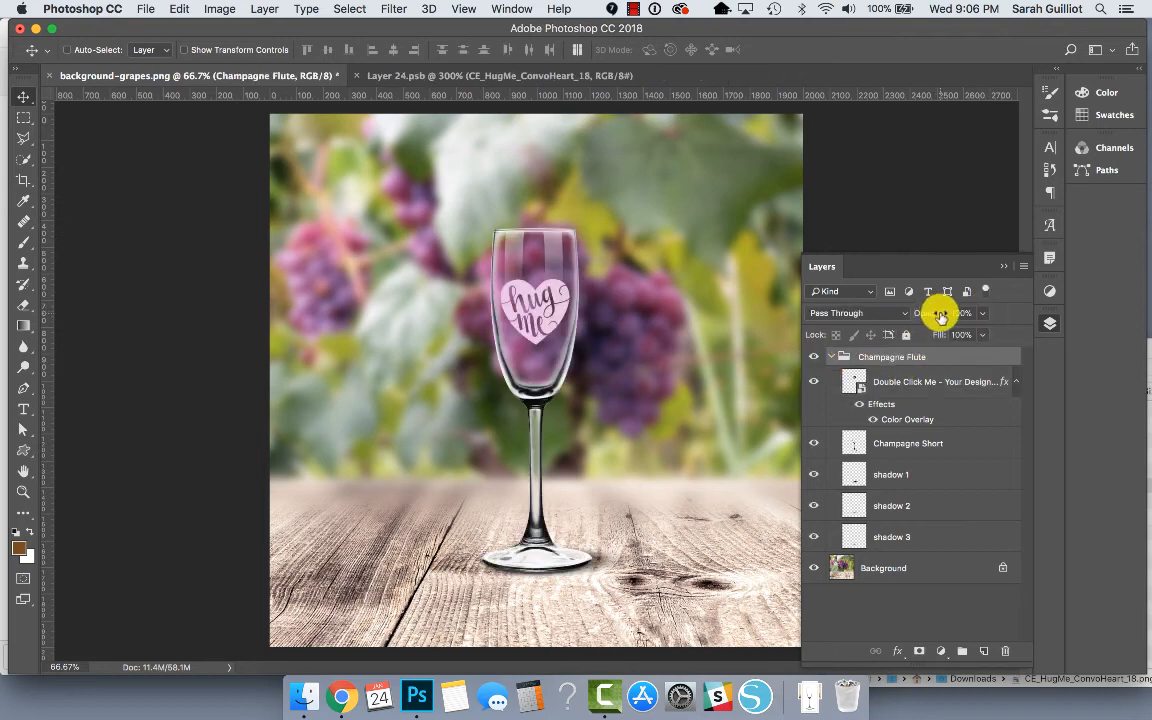
mouse_move(941, 315)
left_mouse_down()
mouse_move(920, 316)
mouse_move(930, 317)
left_mouse_up()
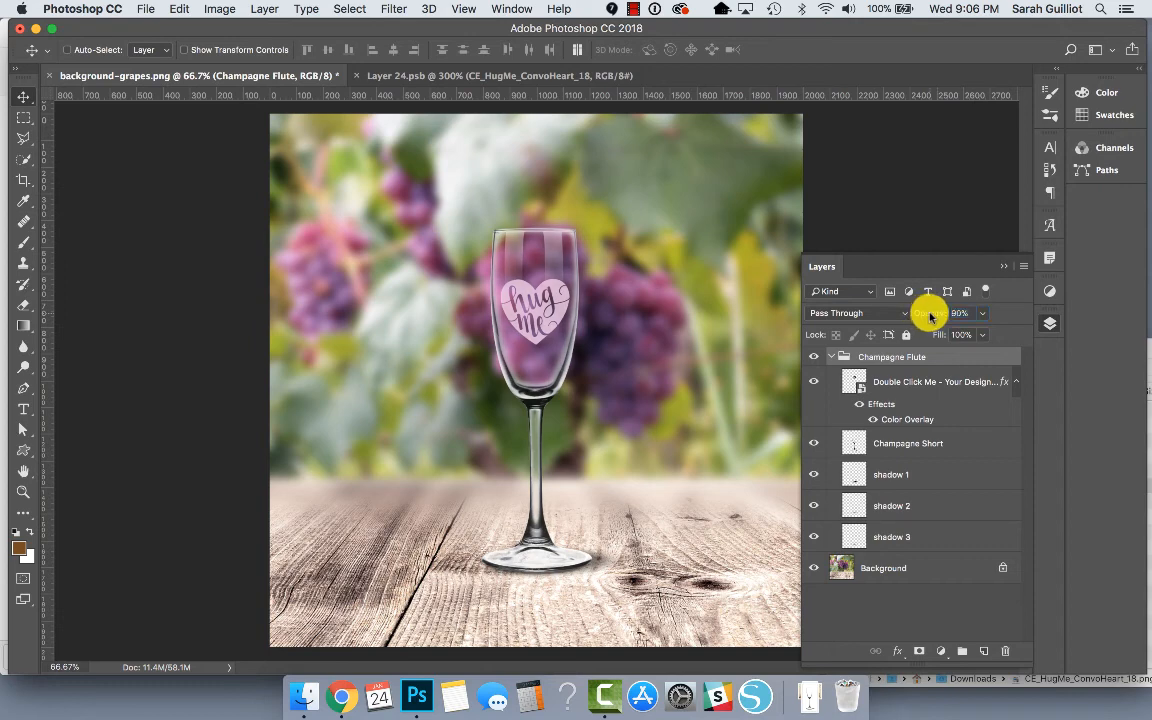
left_click(831, 357)
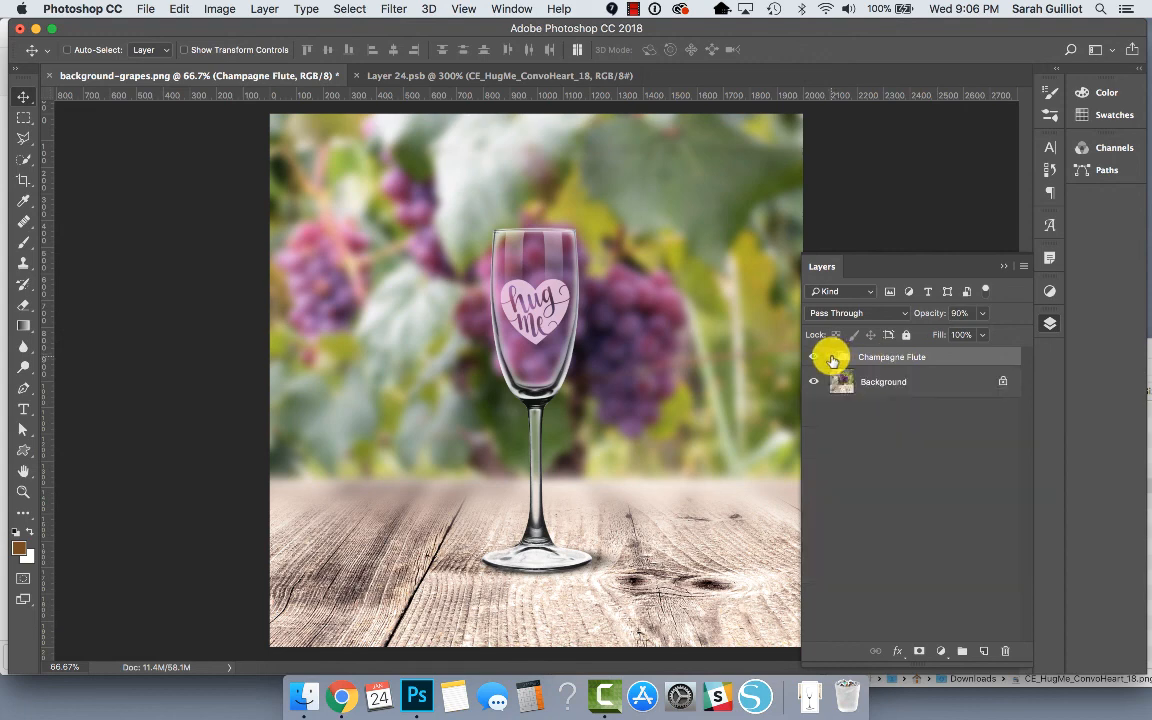
left_click(1003, 272)
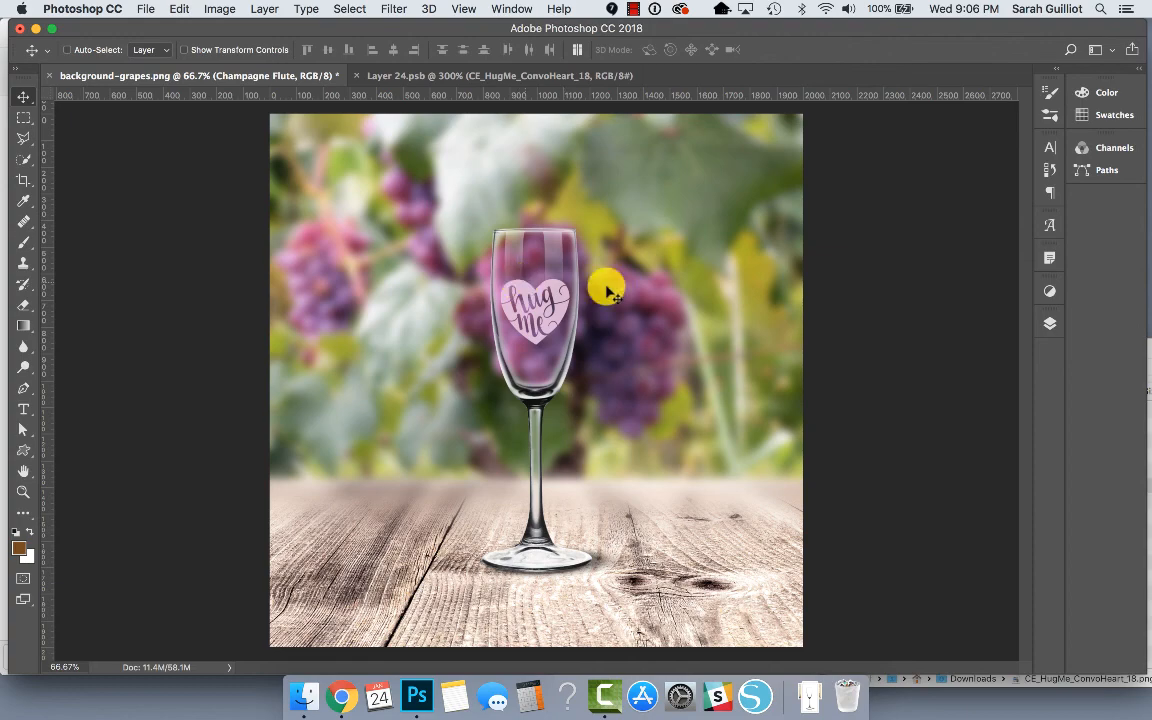
Step: Switch to Chrome to browse the Claire And Elise designs on SoFontsy, and return to the mockup in Photoshop
left_click(333, 697)
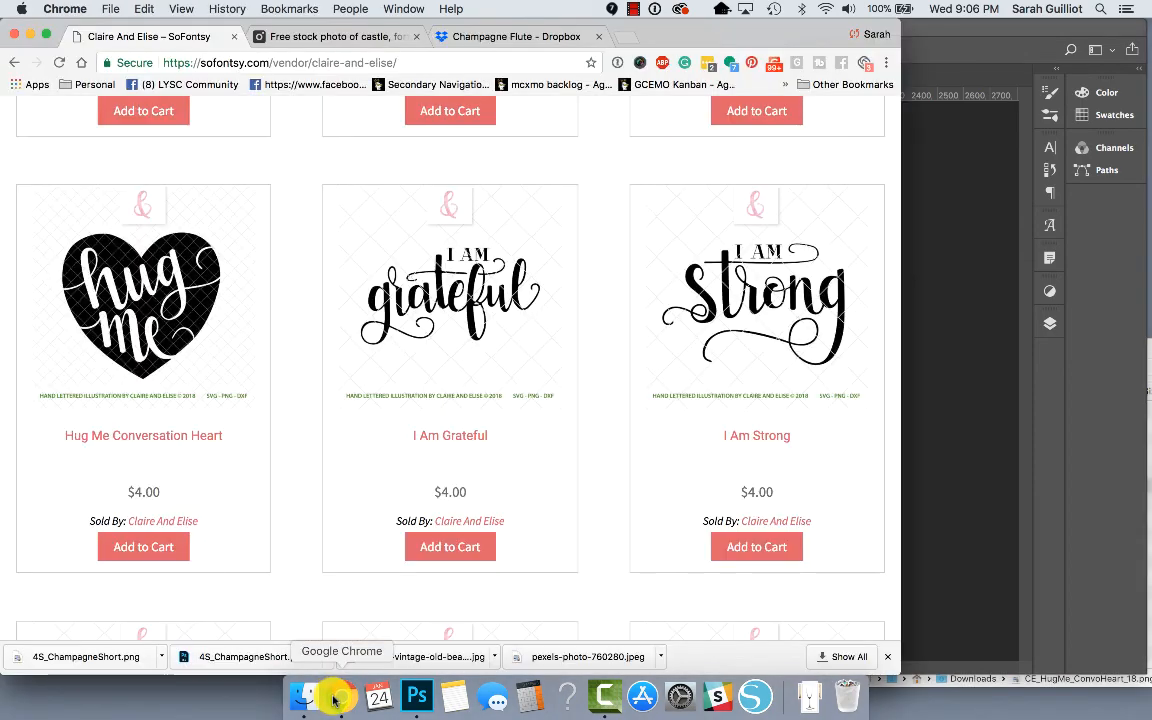
scroll(480, 374, "up", 5)
scroll(484, 375, "up", 10)
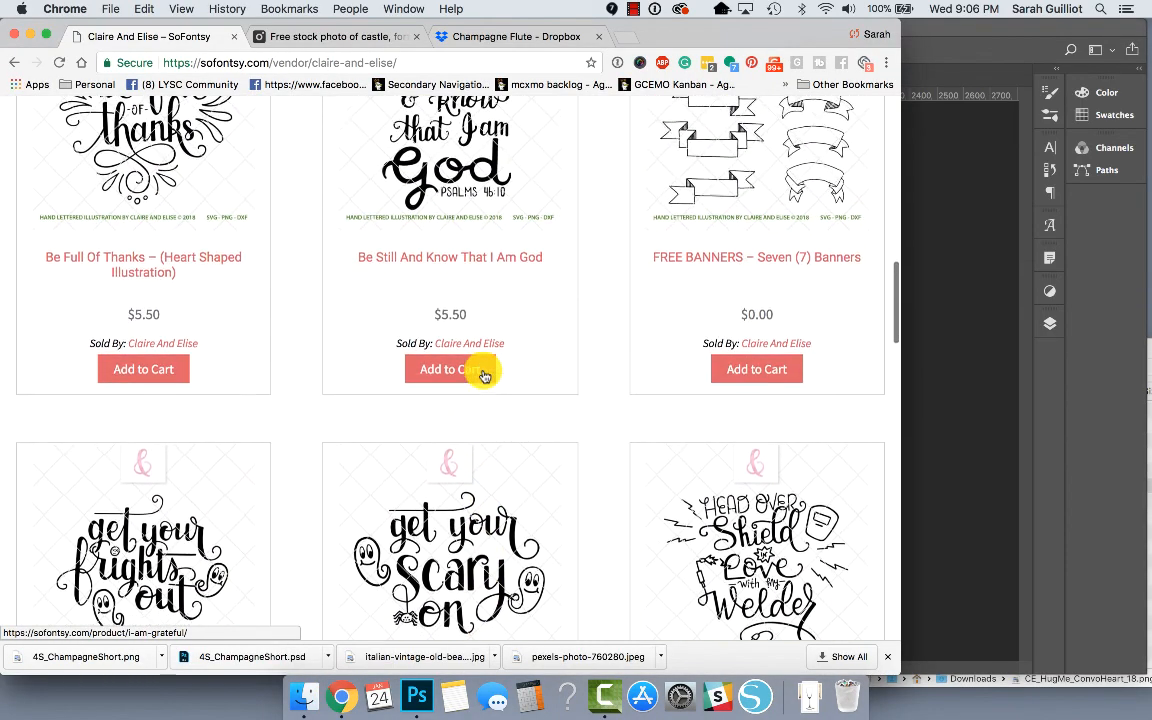
scroll(486, 372, "down", 3)
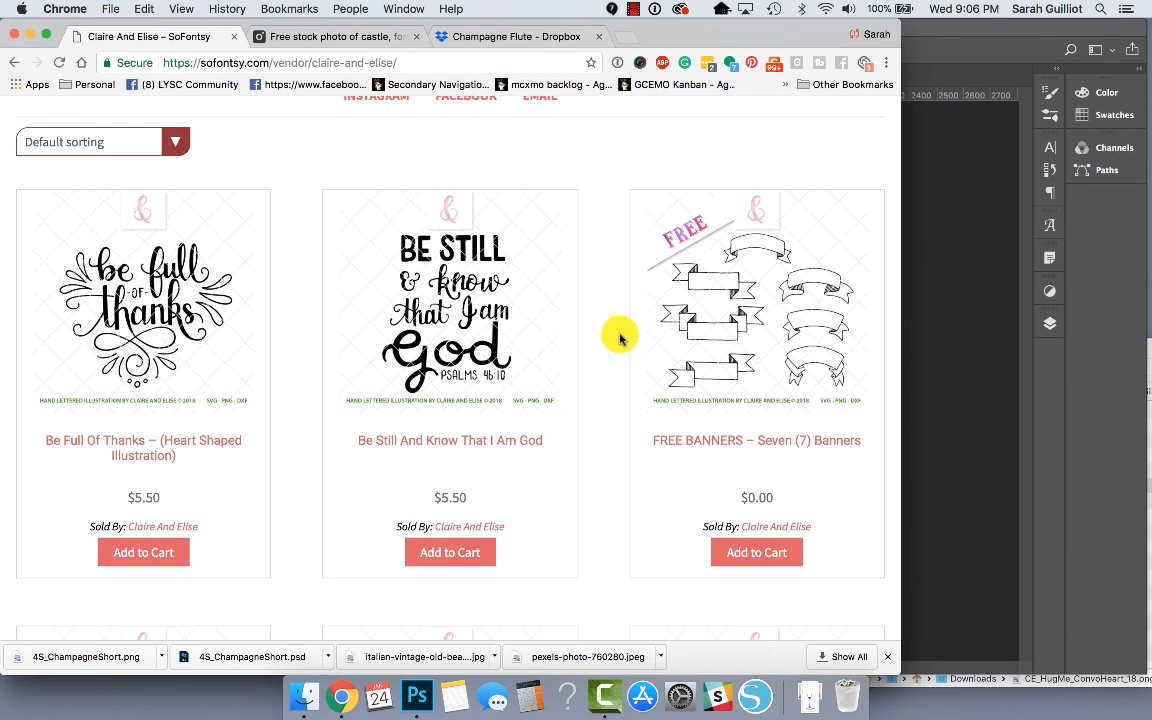
left_click(932, 313)
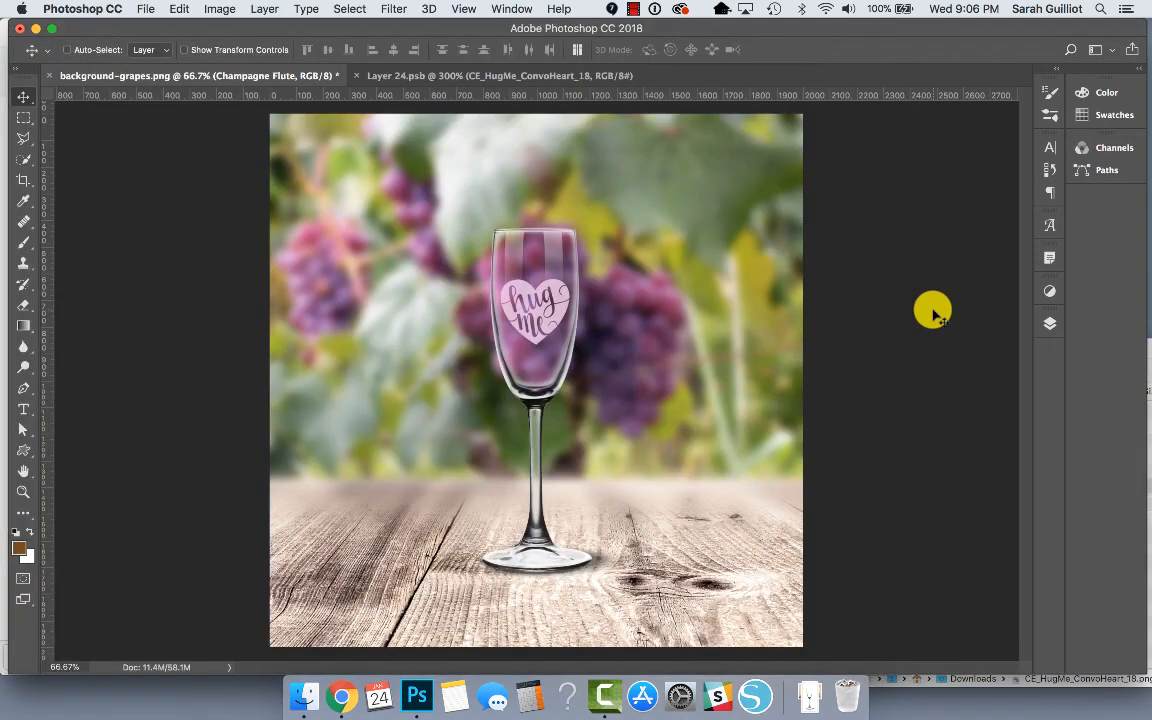